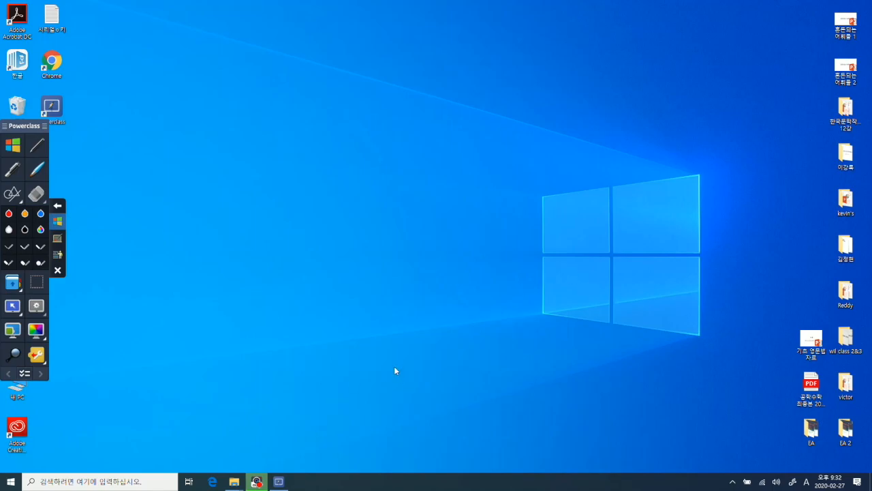
# Find the university's LMS site in Microsoft Edge by searching for "우송대학교 lms" and open it in Internet Explorer
pyautogui.click(212, 482)
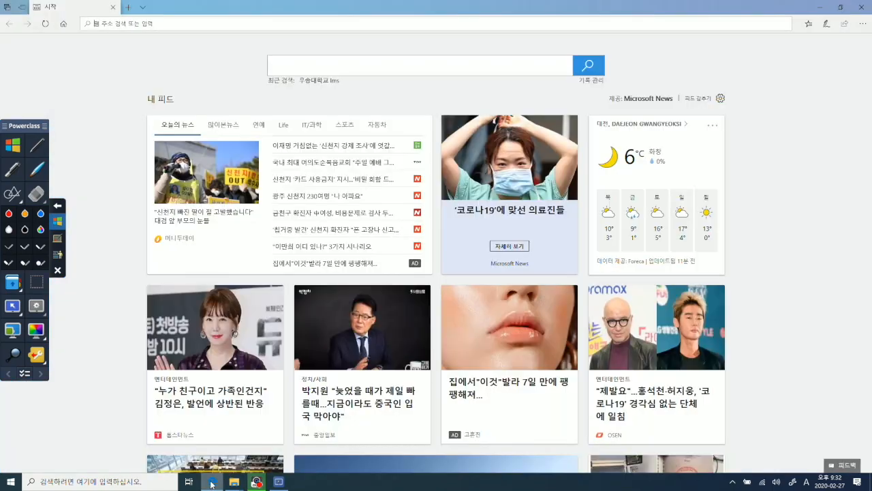
pyautogui.click(369, 66)
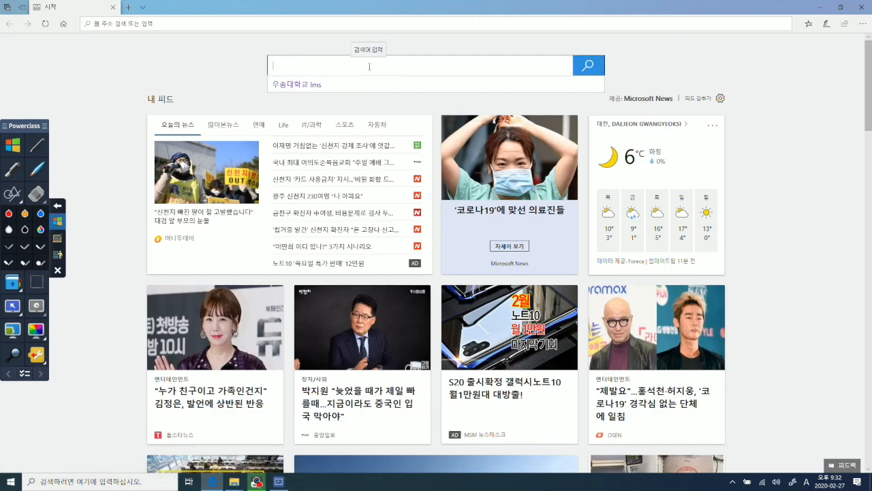
pyautogui.write('dnthd')
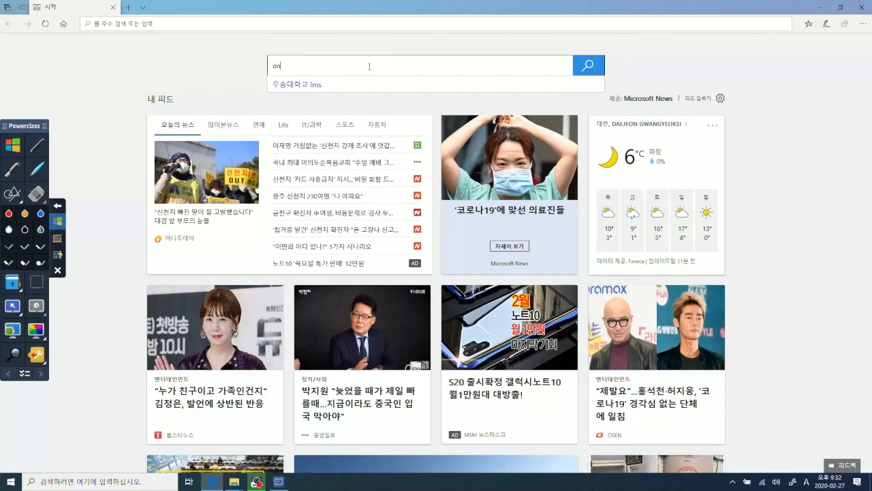
pyautogui.press('BackSpace')
pyautogui.press('BackSpace')
pyautogui.press('BackSpace')
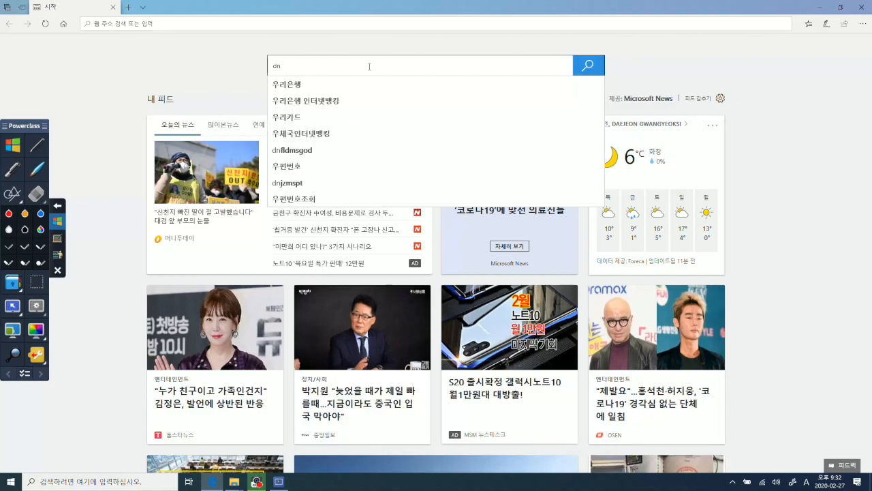
pyautogui.press('BackSpace')
pyautogui.press('BackSpace')
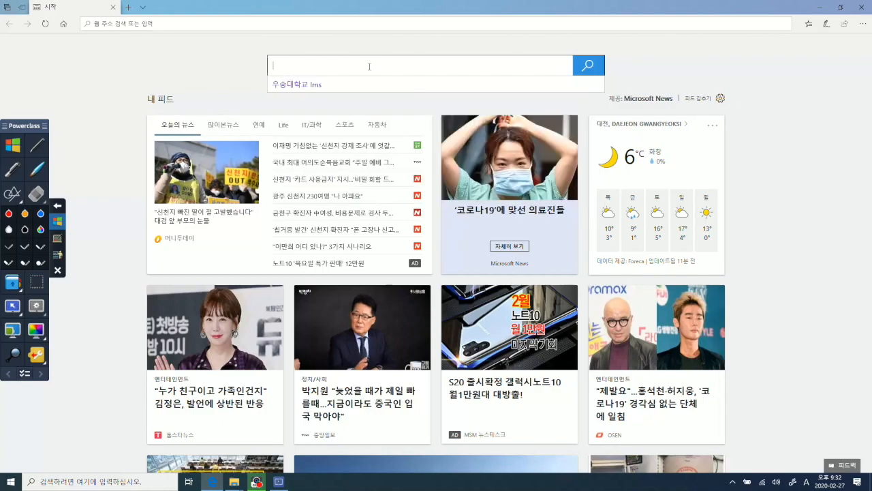
pyautogui.write('우송대')
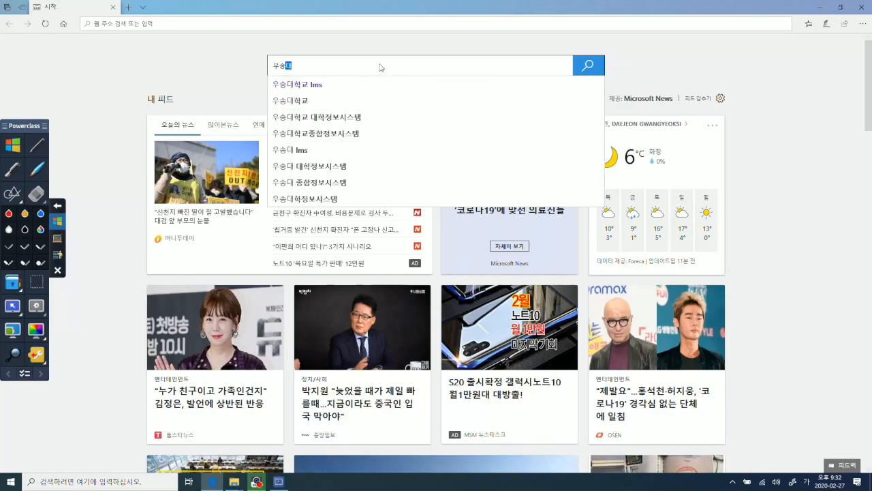
pyautogui.click(314, 85)
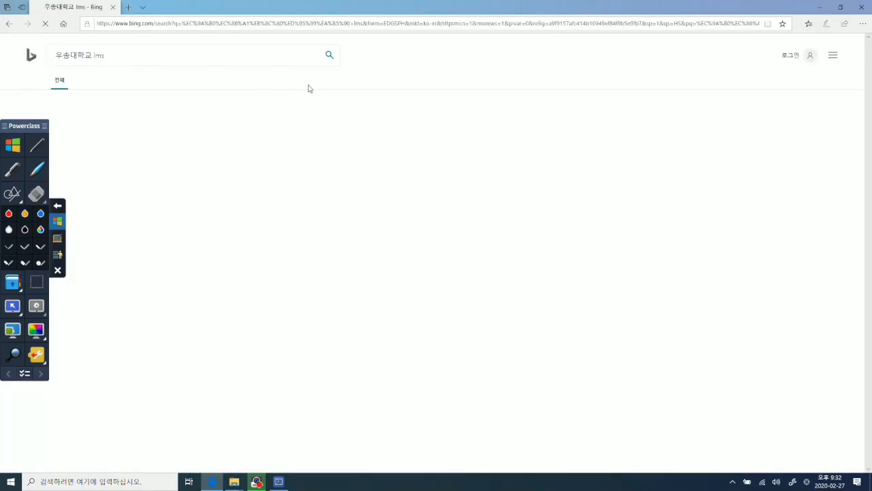
pyautogui.click(120, 123)
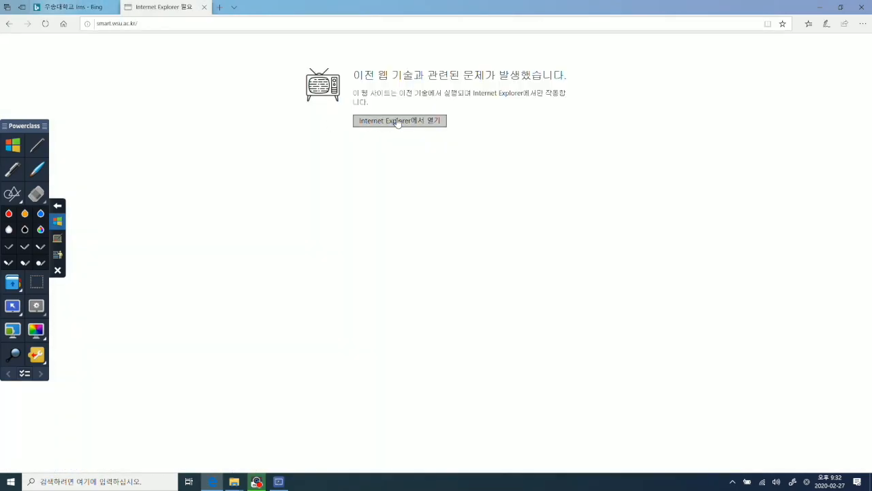
pyautogui.click(398, 121)
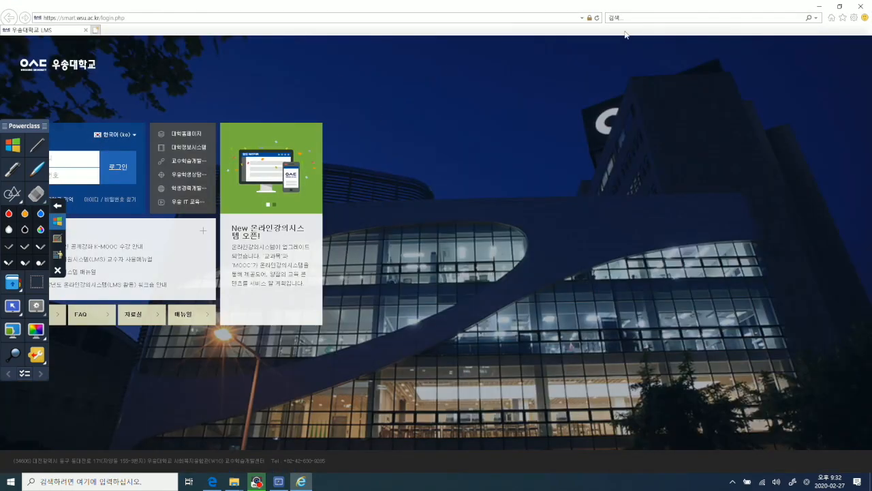
# Log in to the LMS with the account ID and password, dismissing the browser's offer to save the password
pyautogui.click(80, 153)
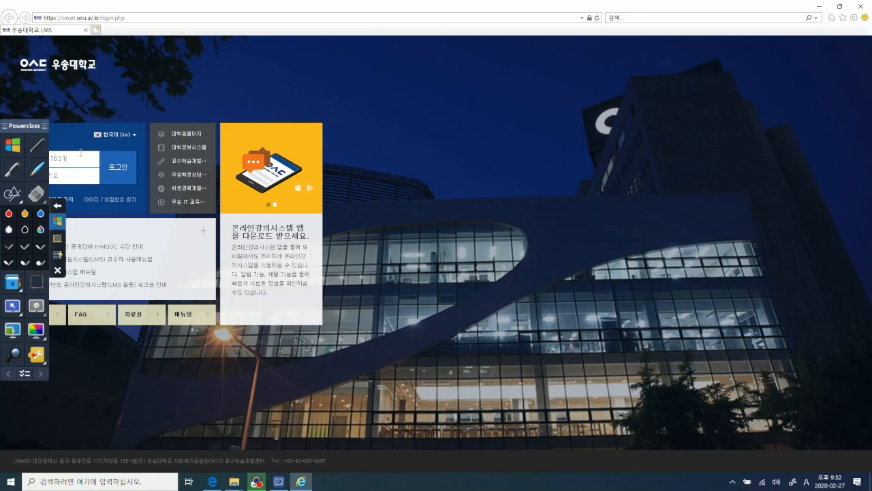
pyautogui.moveTo(26, 131); pyautogui.dragTo(359, 139)
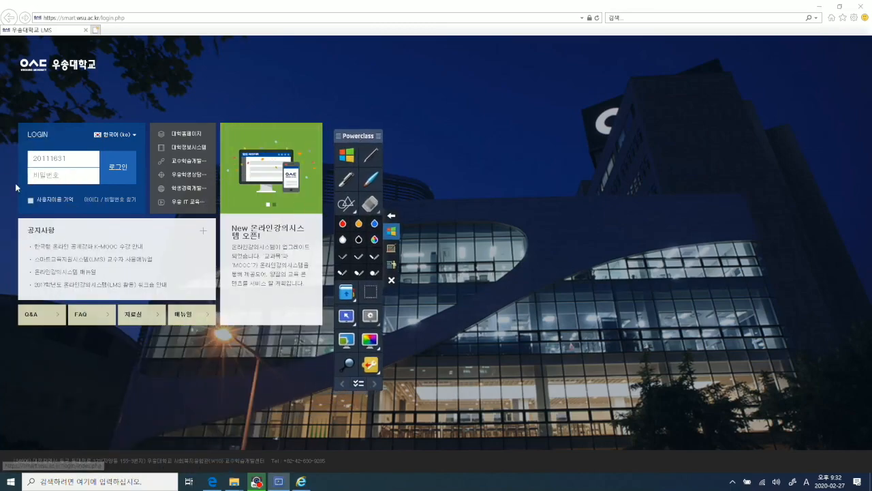
pyautogui.click(45, 178)
pyautogui.write('********')
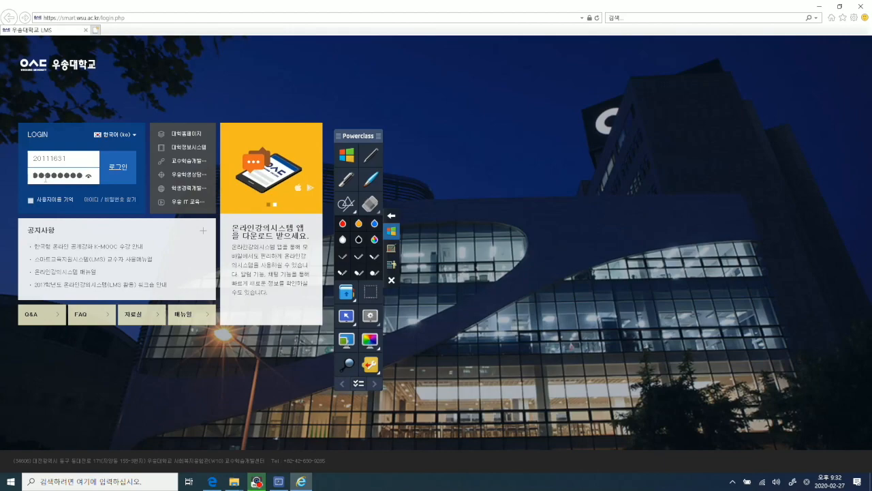
pyautogui.press('Return')
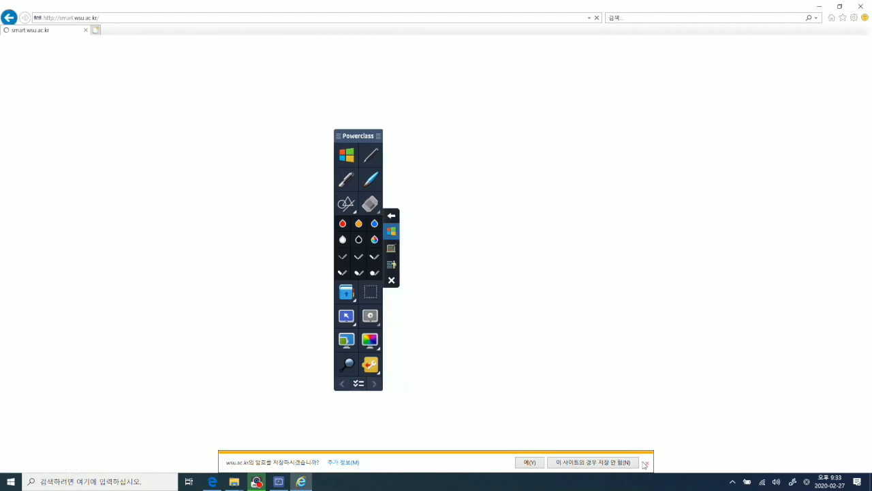
pyautogui.click(646, 464)
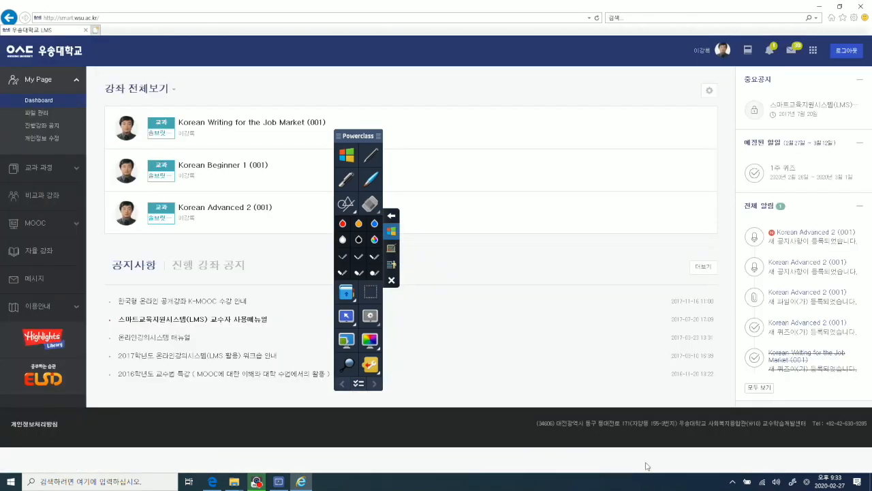
# Open the "우송대학교 LMS(원격강의) 공지" post on the 과목공지 board of the Korean Advanced 2 (001) course
pyautogui.moveTo(373, 137); pyautogui.dragTo(39, 139)
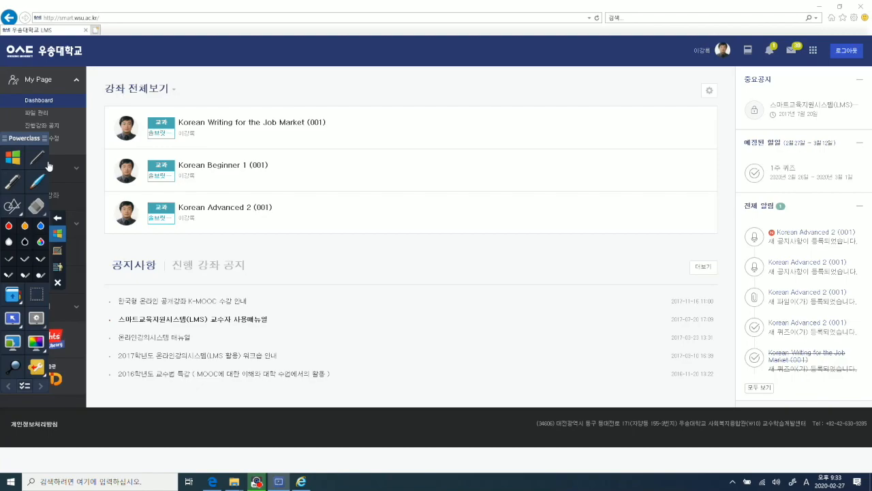
pyautogui.click(218, 216)
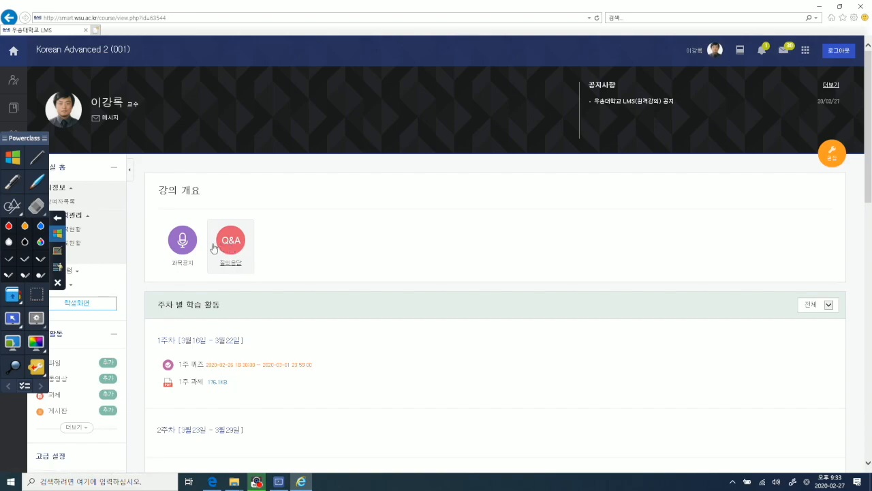
pyautogui.click(186, 246)
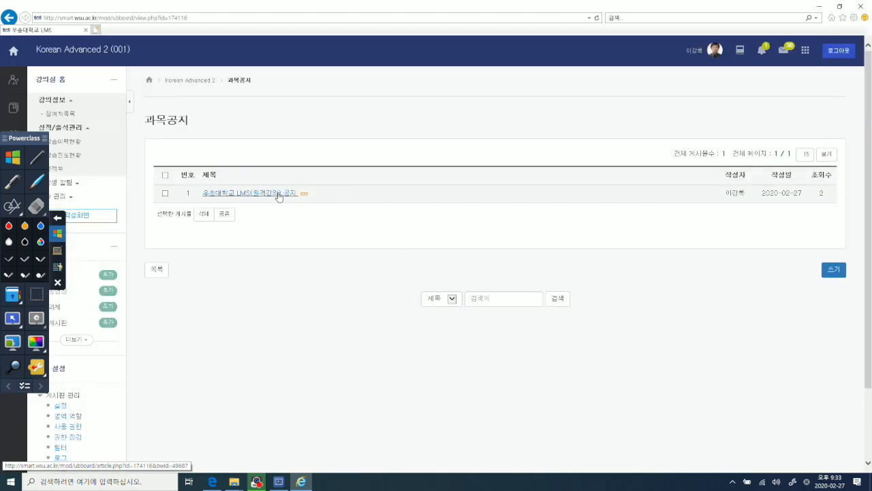
pyautogui.click(279, 196)
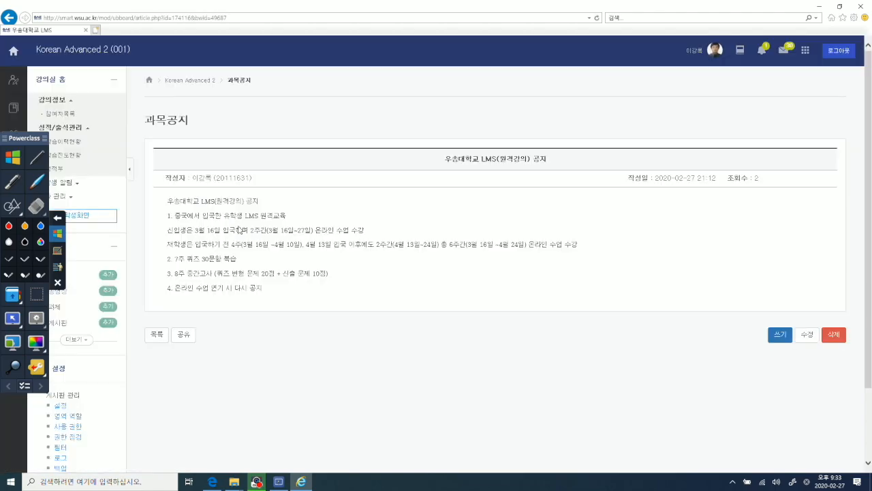
# Copy the full body text of the course notice and delete the notice from the board
pyautogui.moveTo(300, 289); pyautogui.dragTo(178, 203)
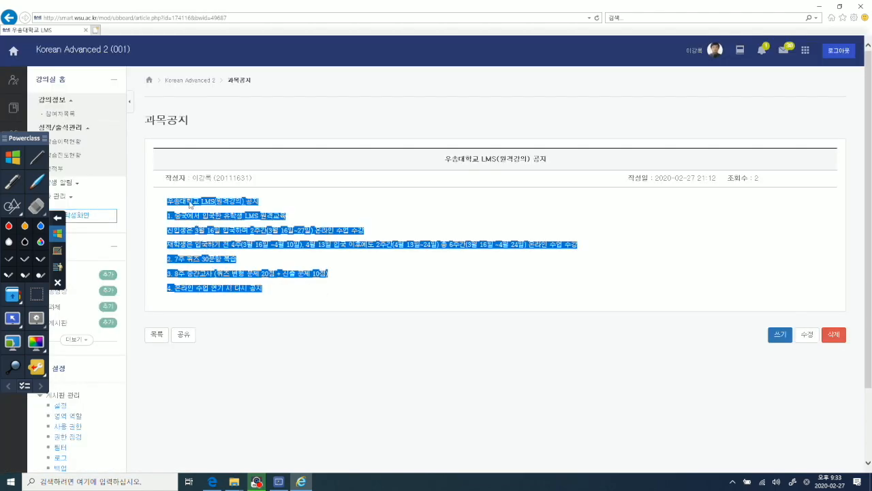
pyautogui.rightClick(190, 203)
pyautogui.click(135, 220)
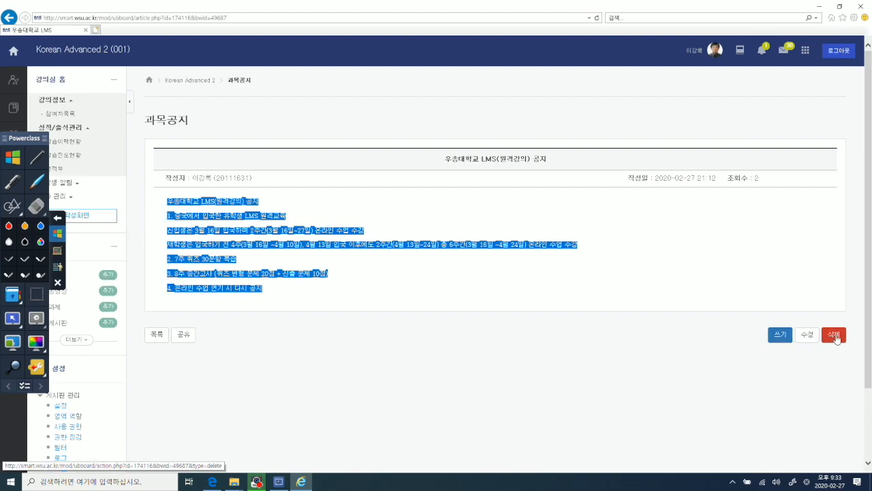
pyautogui.click(832, 337)
pyautogui.click(444, 273)
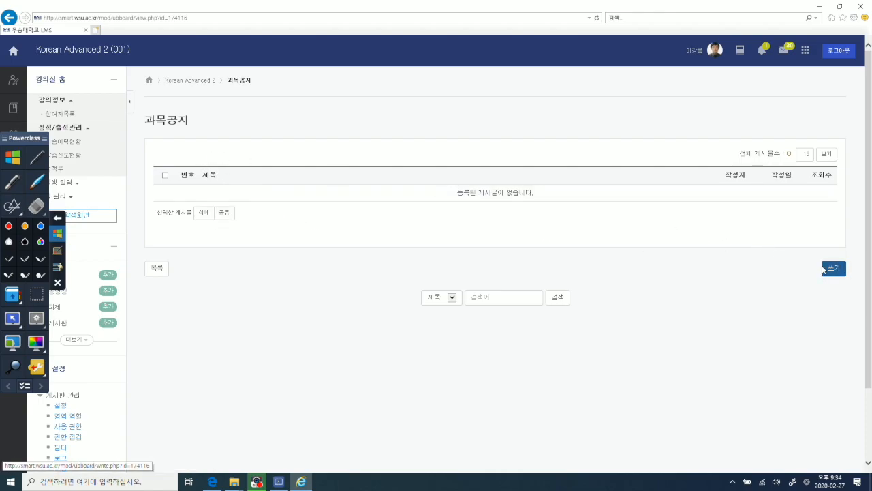
# Start a new post on the 과목공지 board and paste the copied notice text as its content
pyautogui.click(834, 270)
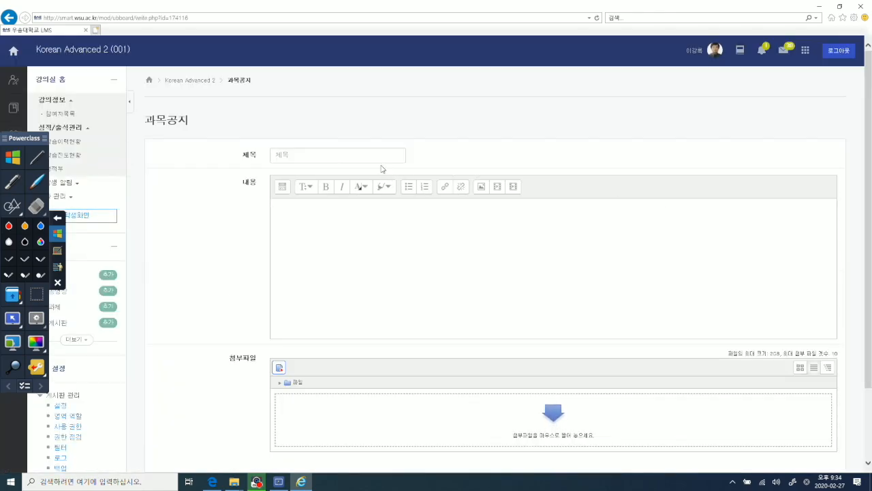
pyautogui.click(355, 213)
pyautogui.hotkey('shift', 'F10')
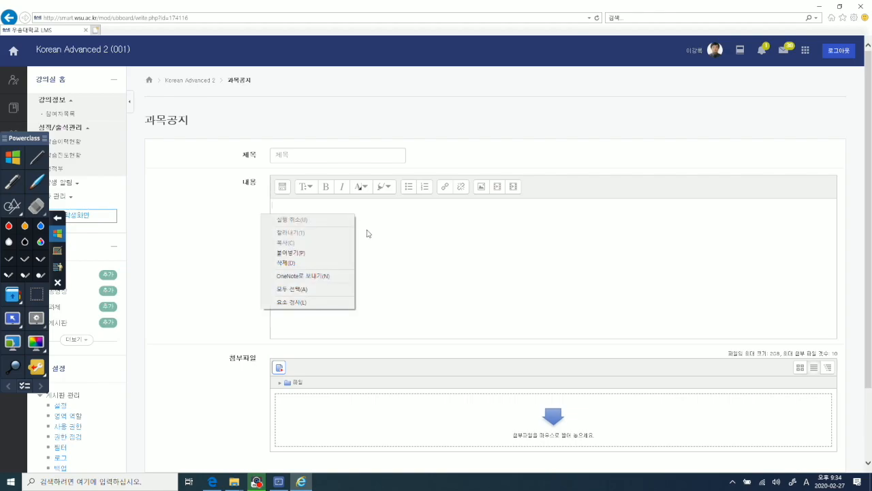
pyautogui.click(293, 251)
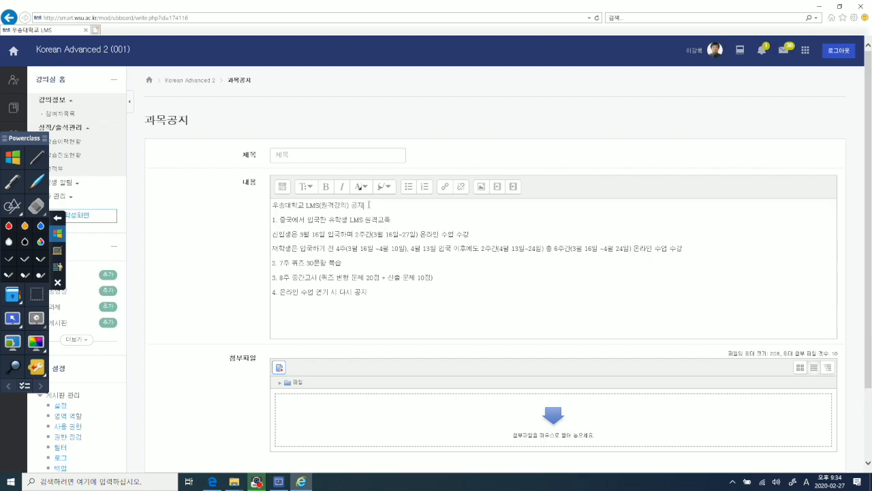
# Title the notice "우송대학교 LMS(원격강의) 공지" using the first line of its content, and save the post
pyautogui.moveTo(368, 205); pyautogui.dragTo(273, 206)
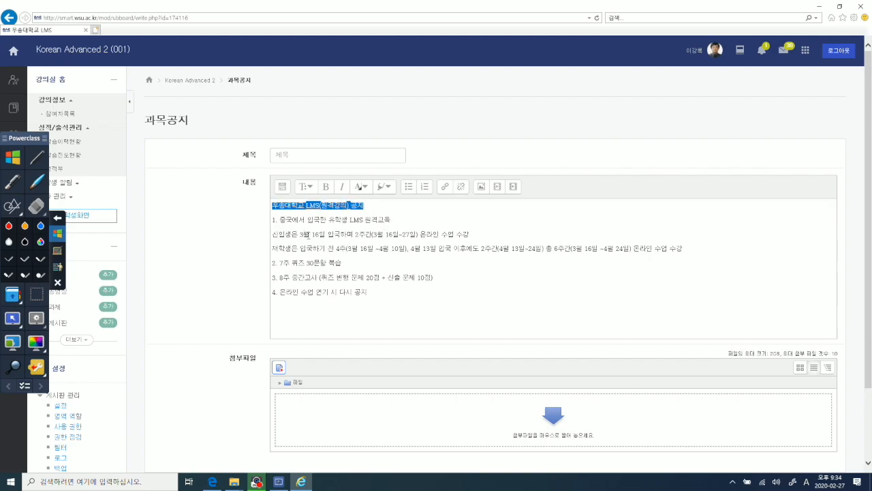
pyautogui.click(318, 156)
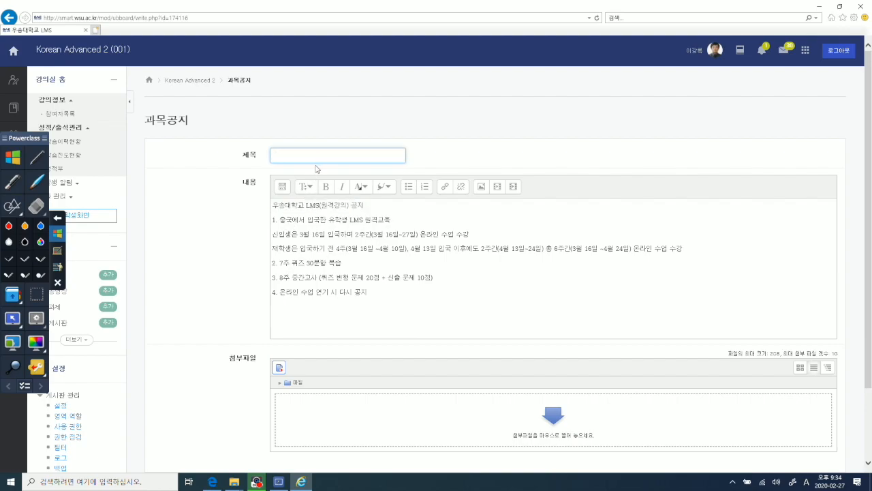
pyautogui.hotkey('ctrl', 'v')
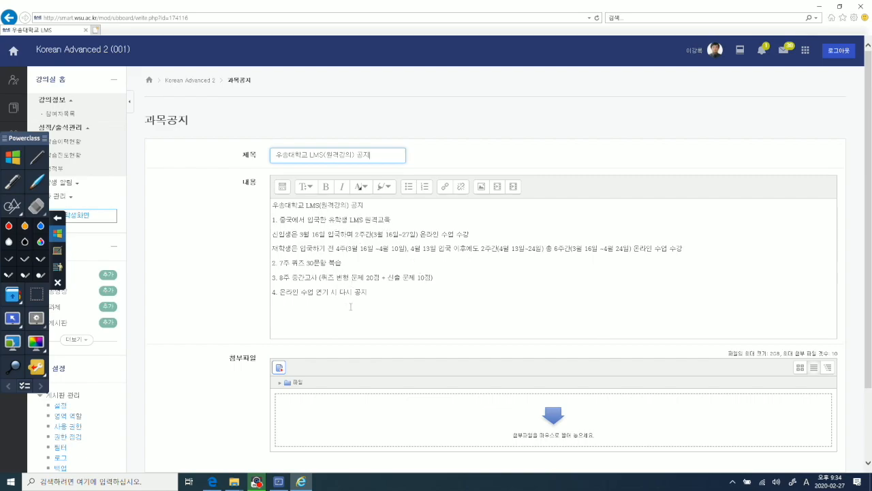
pyautogui.scroll(-1, 457, 300)
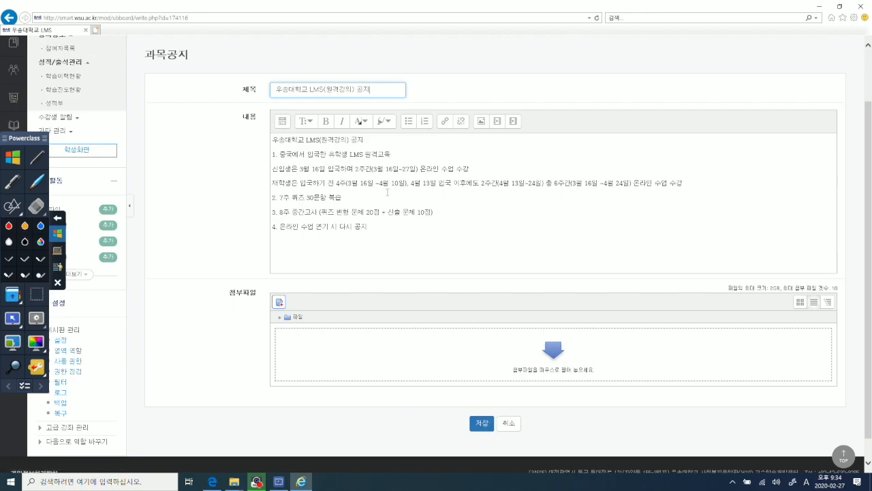
pyautogui.click(490, 424)
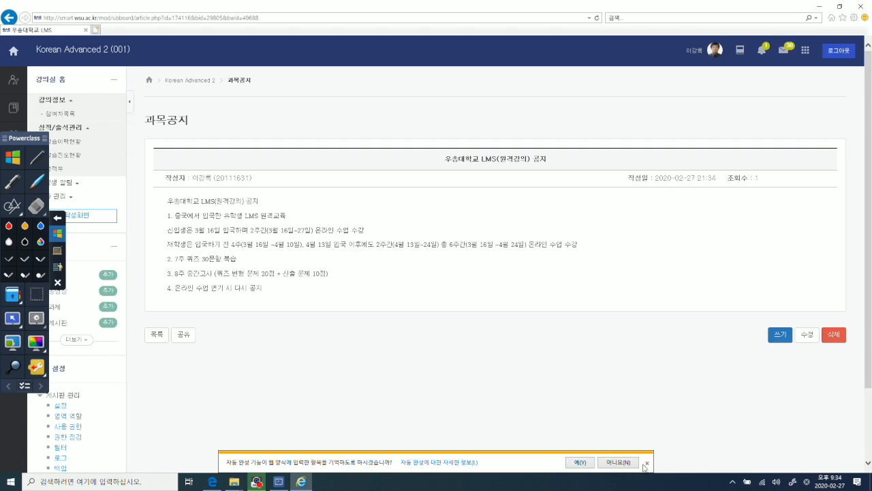
pyautogui.click(647, 463)
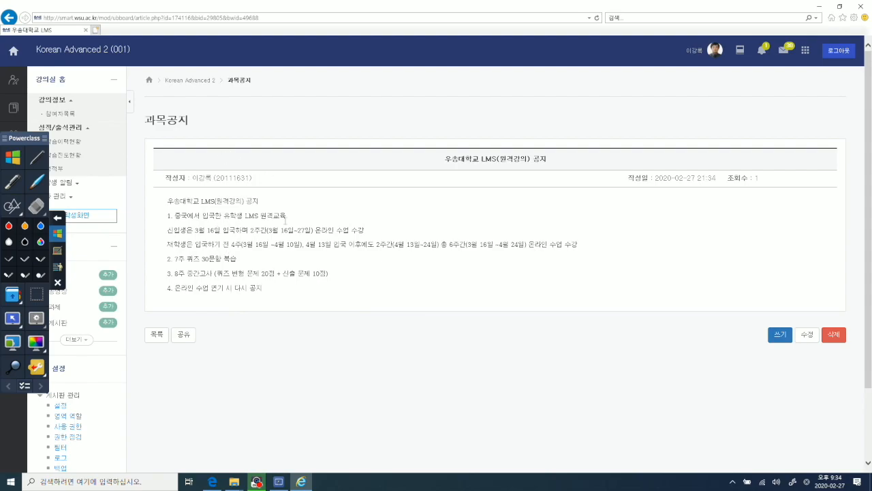
# Switch the course to the student view and open the posted notice to check how students see it
pyautogui.moveTo(39, 138); pyautogui.dragTo(39, 184)
pyautogui.click(79, 216)
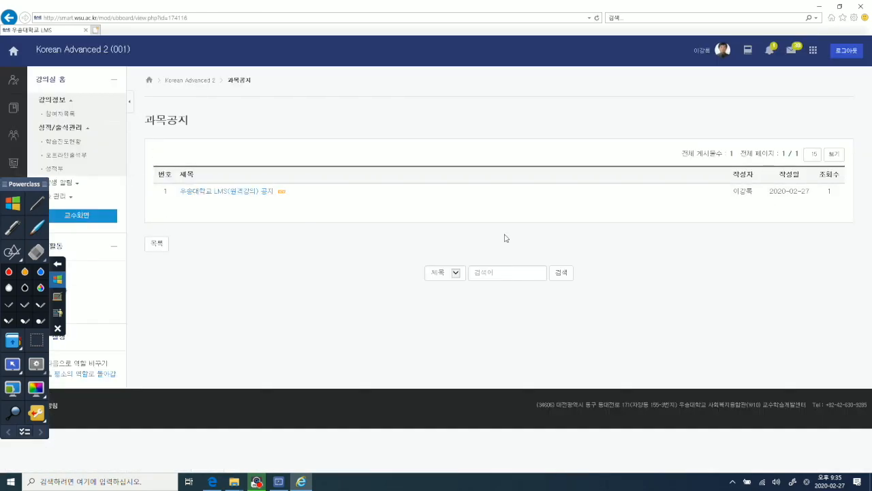
pyautogui.click(234, 193)
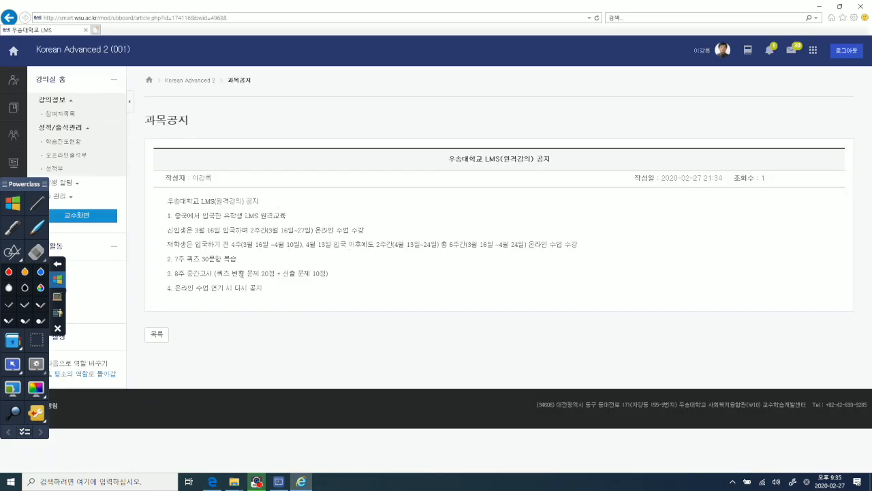
# Return to the professor view and open the "1주차 퀴즈" post on the 질의응답 board
pyautogui.click(94, 218)
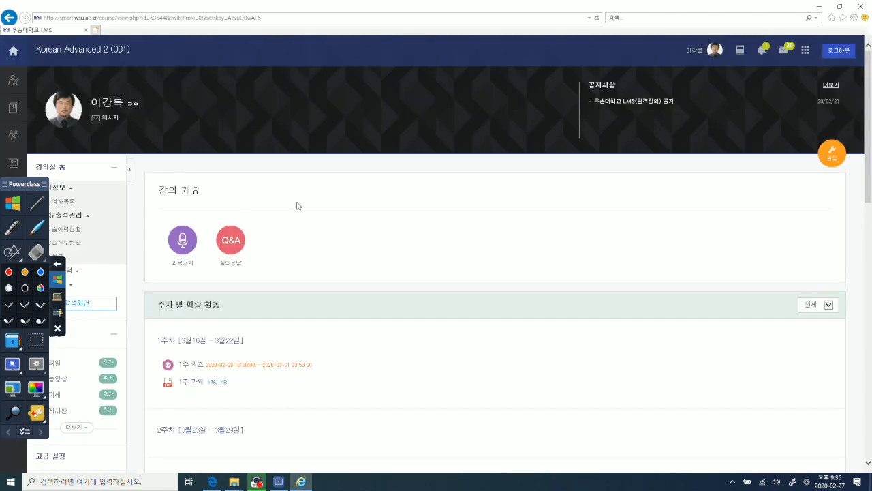
pyautogui.click(227, 242)
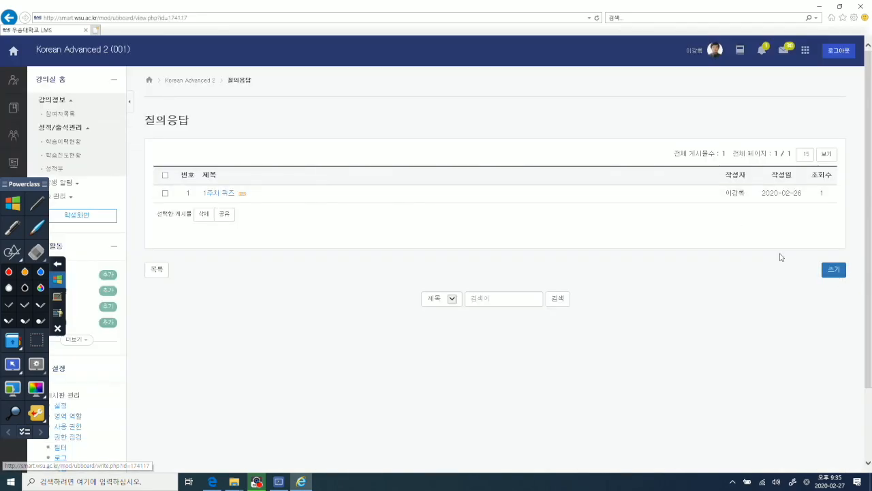
pyautogui.click(223, 195)
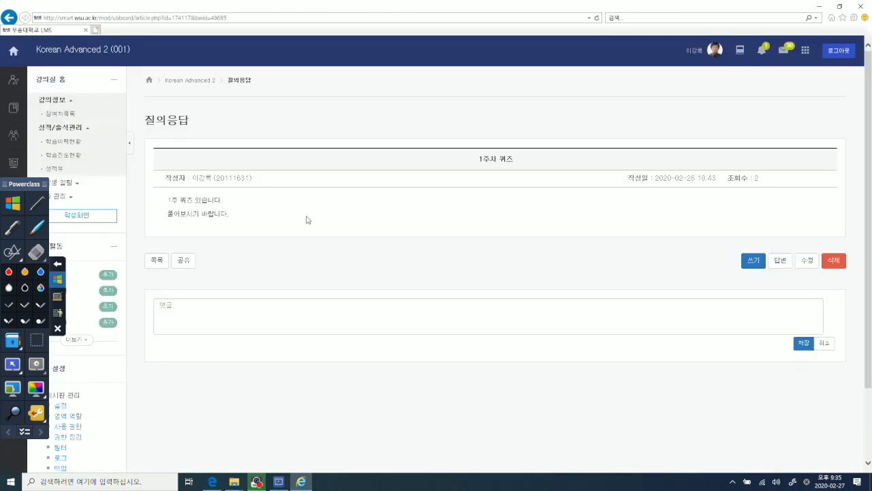
# Copy the body text of the "1주차 퀴즈" post, then delete the post and confirm the deletion
pyautogui.moveTo(250, 221); pyautogui.dragTo(166, 202)
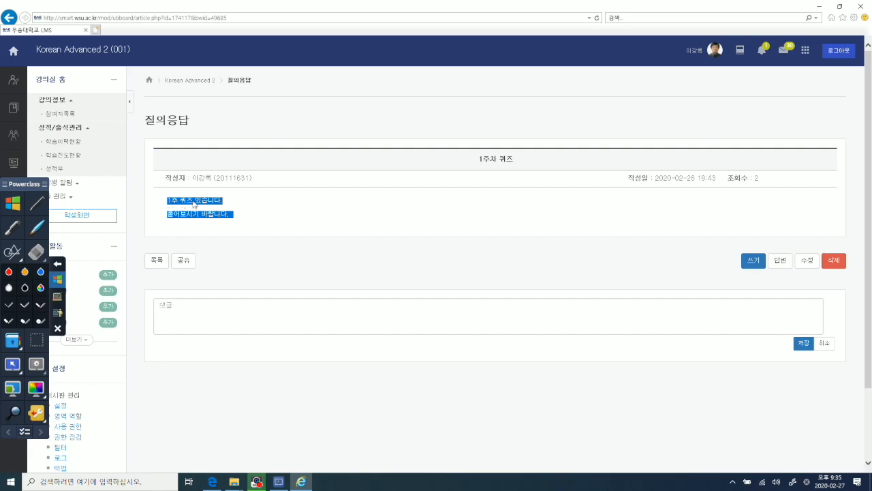
pyautogui.rightClick(195, 203)
pyautogui.click(165, 216)
pyautogui.click(832, 266)
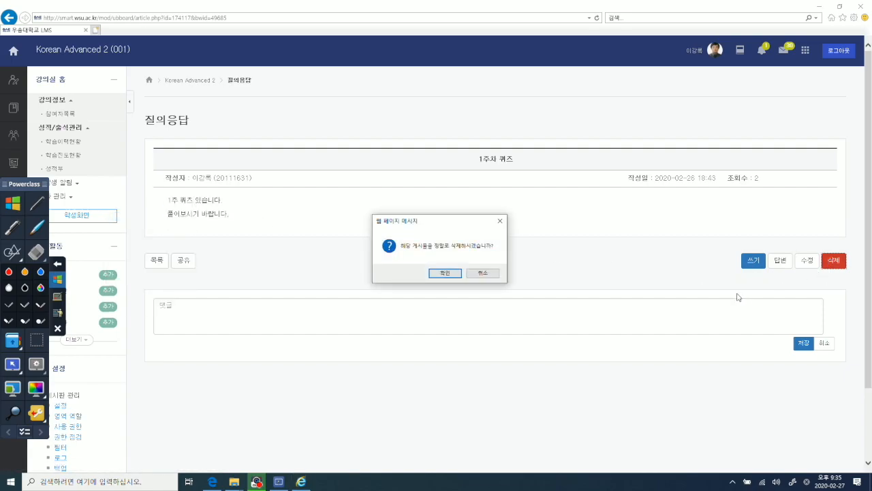
pyautogui.click(445, 272)
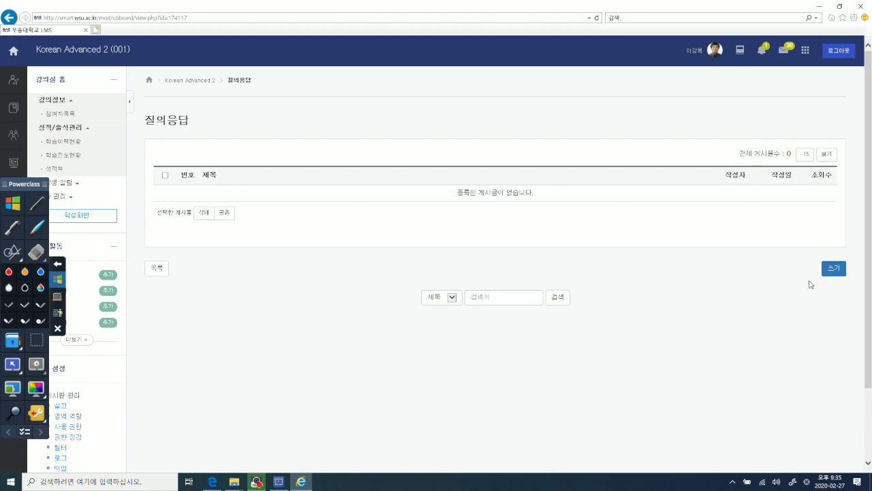
# Start a new post on the 질의응답 board and paste the copied quiz text as its content
pyautogui.click(833, 267)
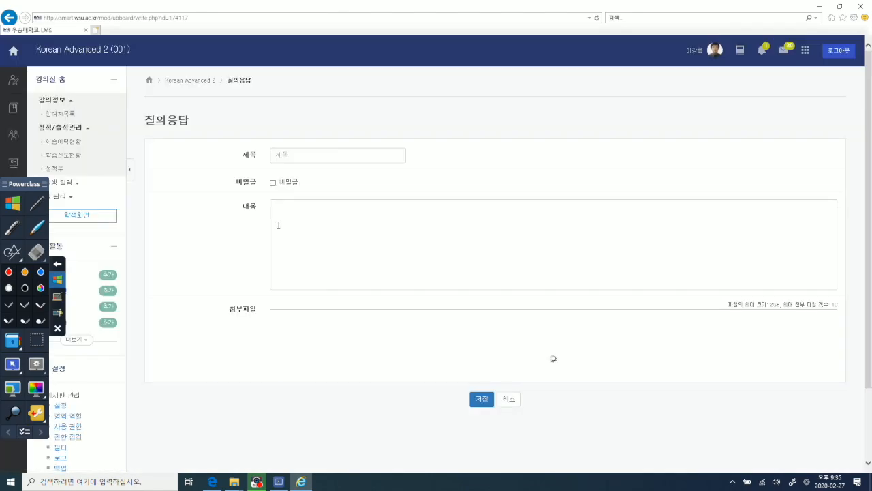
pyautogui.rightClick(335, 246)
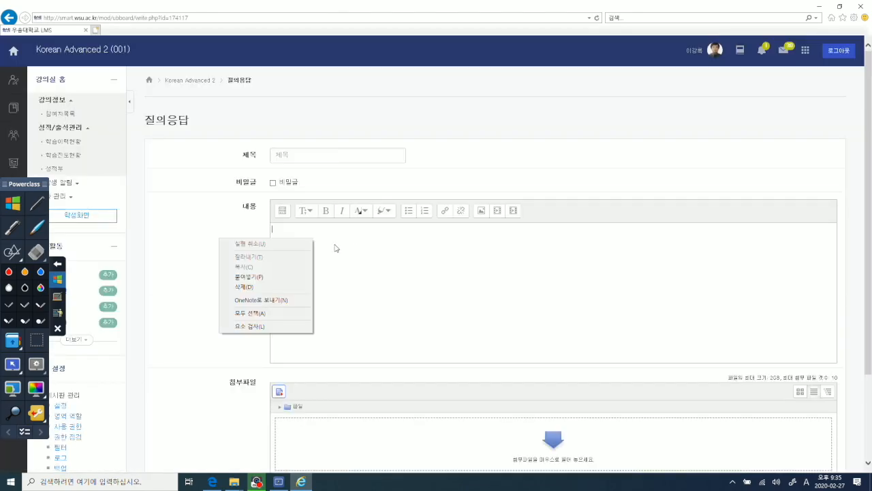
pyautogui.click(253, 277)
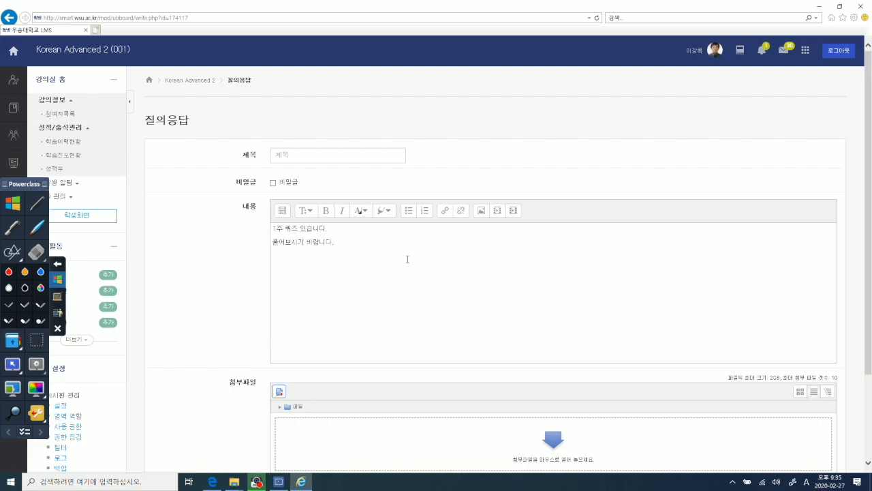
# Title the new 질의응답 post "퀴즈" and save it
pyautogui.click(329, 159)
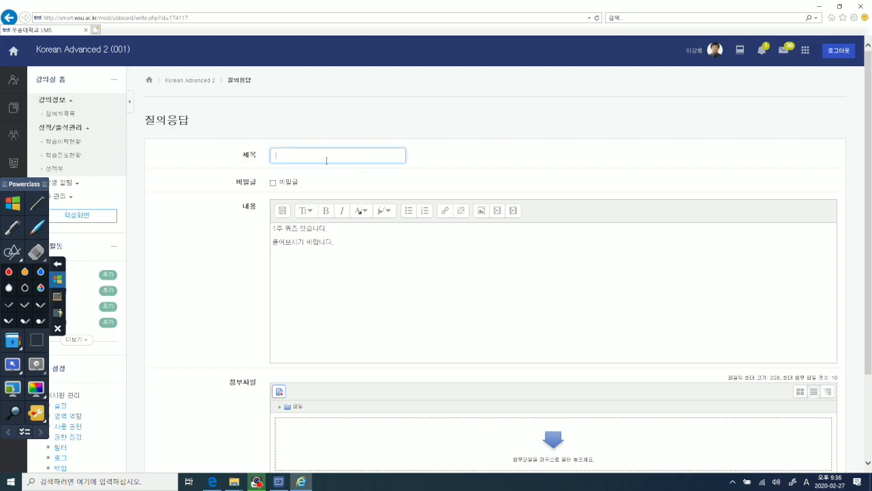
pyautogui.write('퀴즈')
pyautogui.scroll(-3, 734, 375)
pyautogui.click(482, 400)
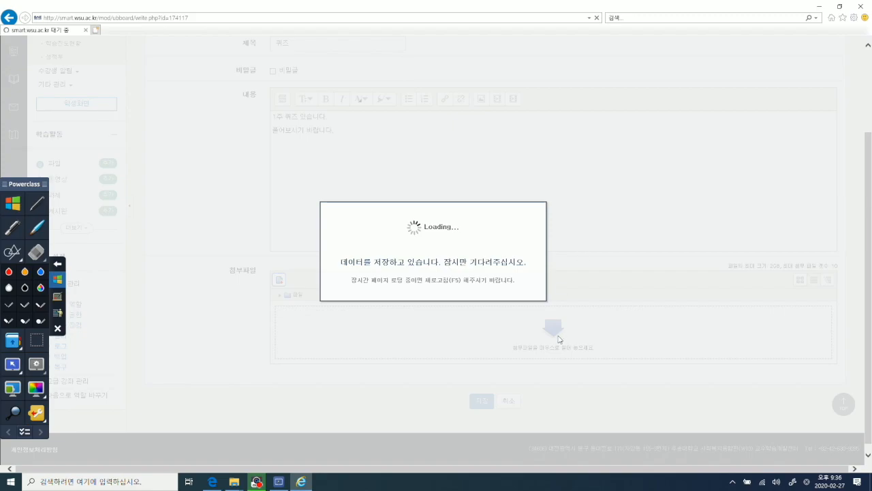
pyautogui.click(647, 462)
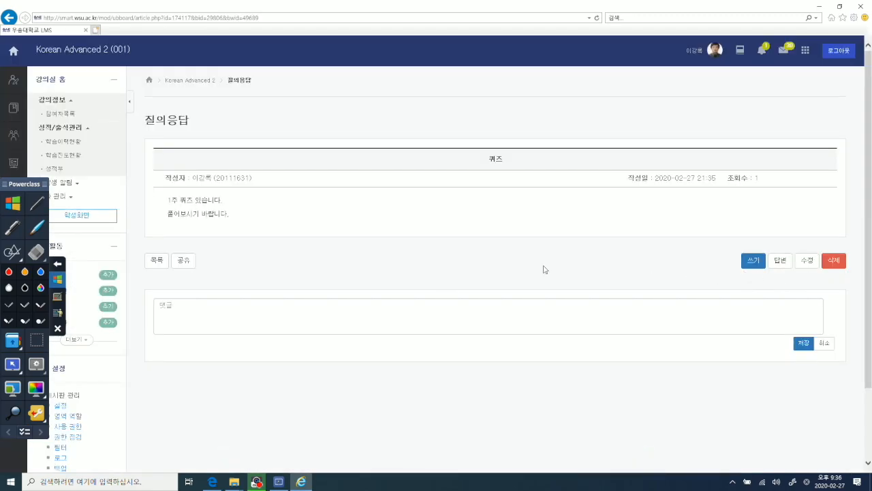
# Check the comment field under the saved "퀴즈" post and return to the 질의응답 post list
pyautogui.click(242, 314)
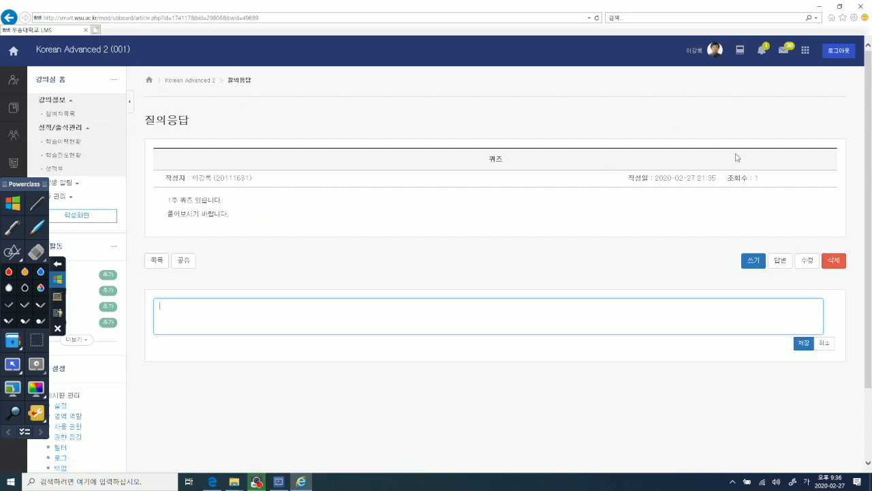
pyautogui.scroll(-3, 466, 311)
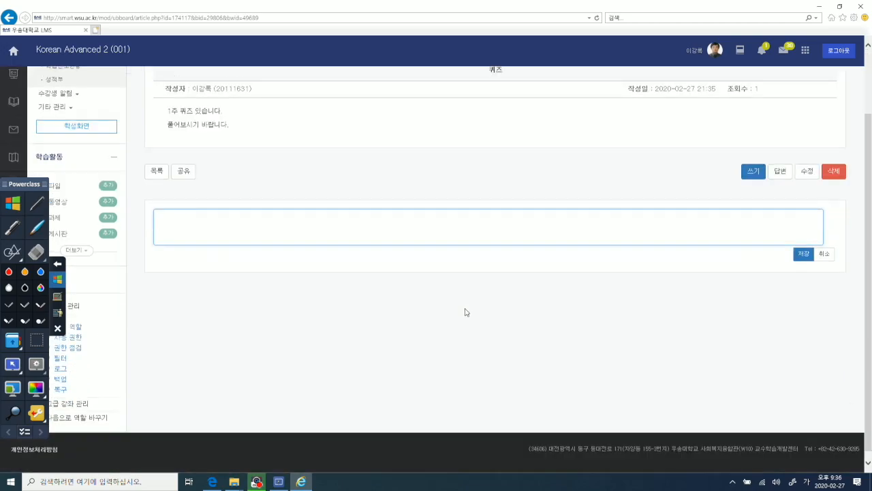
pyautogui.click(158, 173)
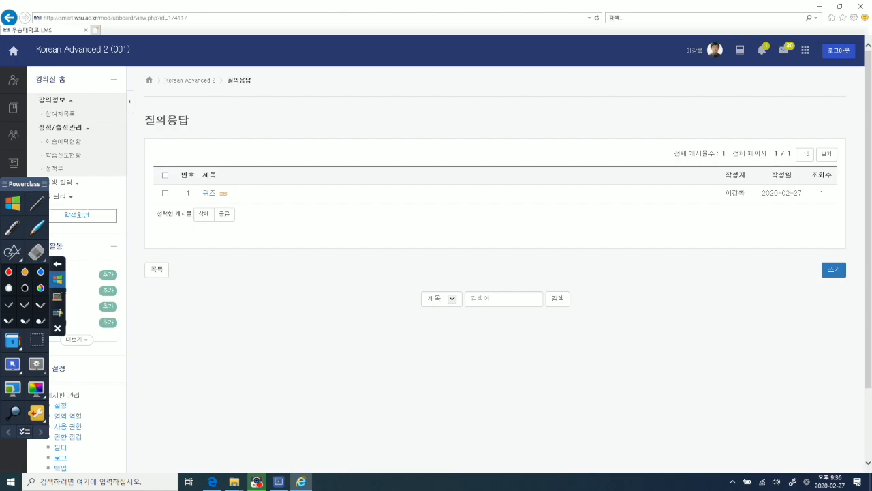
# Return to the Korean Advanced 2 course home, look over the weekly activities, and turn on course editing
pyautogui.click(109, 53)
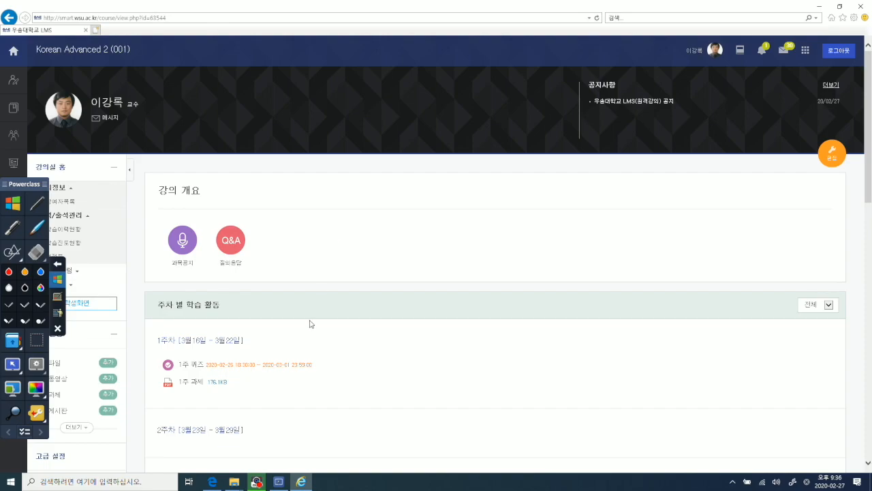
pyautogui.scroll(-1, 311, 320)
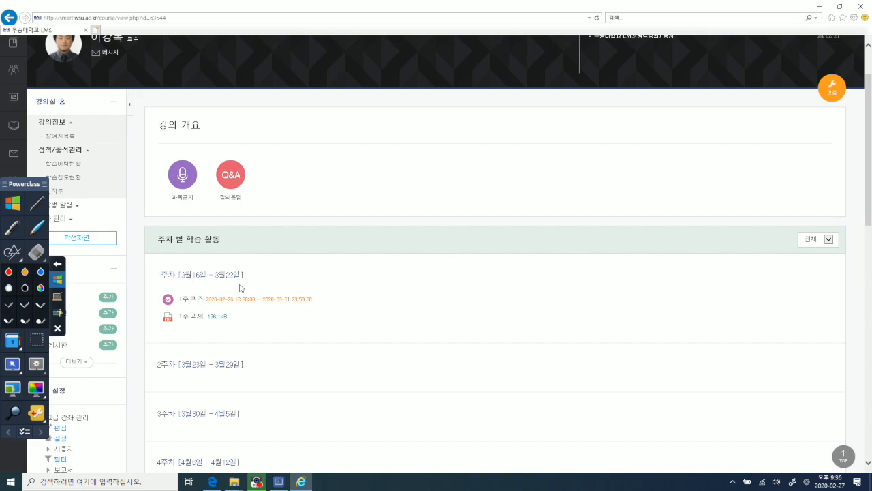
pyautogui.scroll(-1, 300, 300)
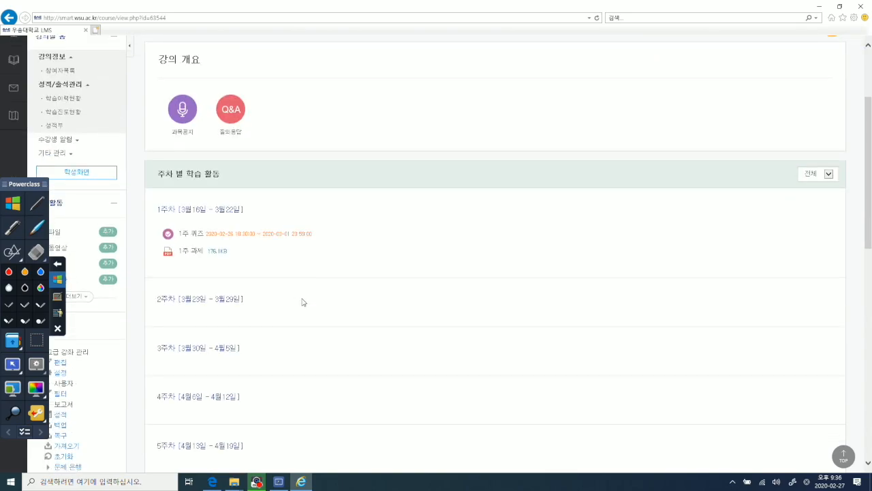
pyautogui.scroll(1, 307, 294)
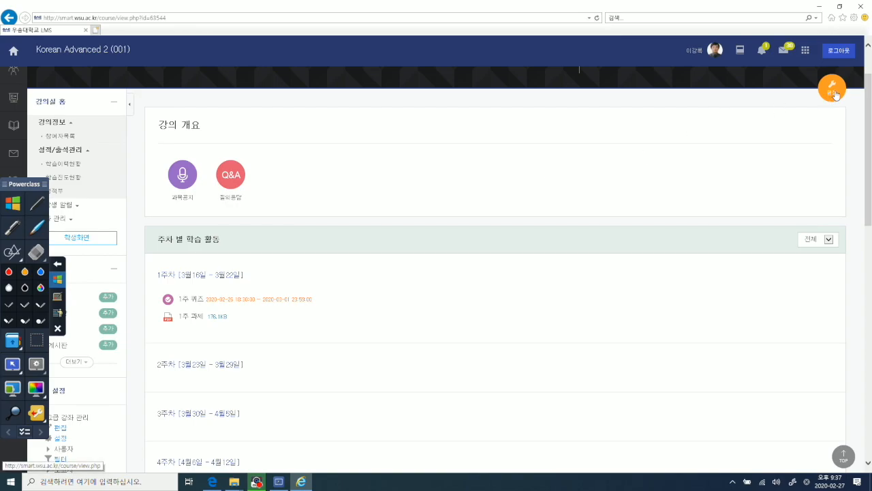
pyautogui.scroll(1, 835, 96)
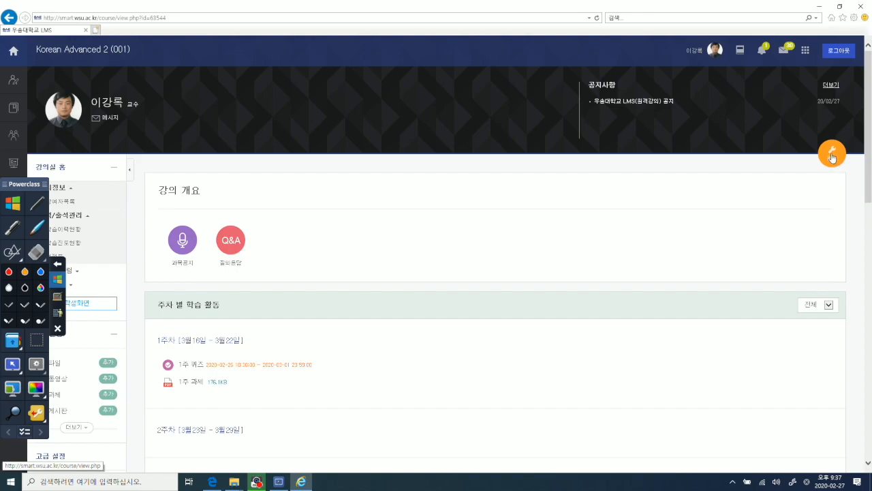
pyautogui.click(831, 156)
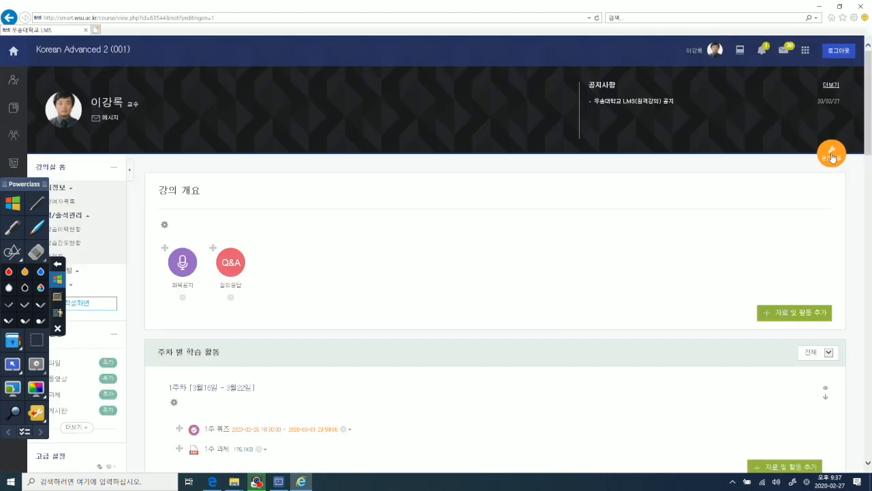
# Start adding a file (파일) resource to the 1주차 [3월16일 - 3월22일] section
pyautogui.scroll(-2, 722, 229)
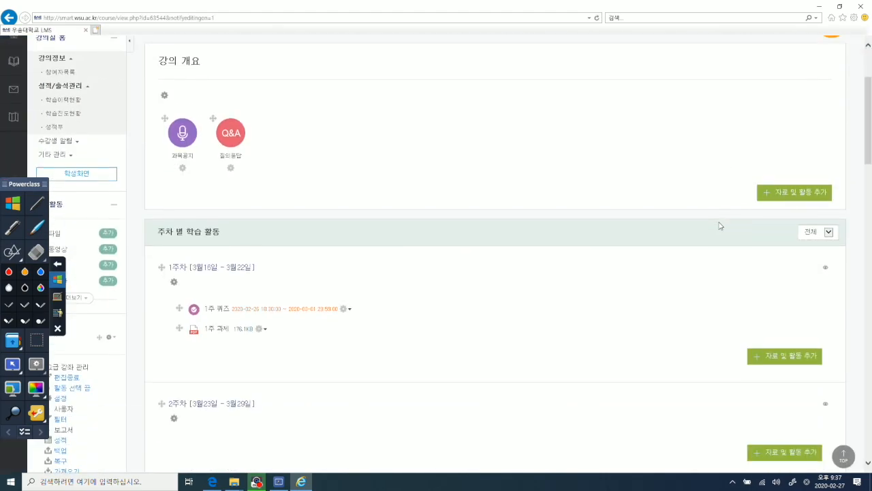
pyautogui.scroll(-1, 542, 265)
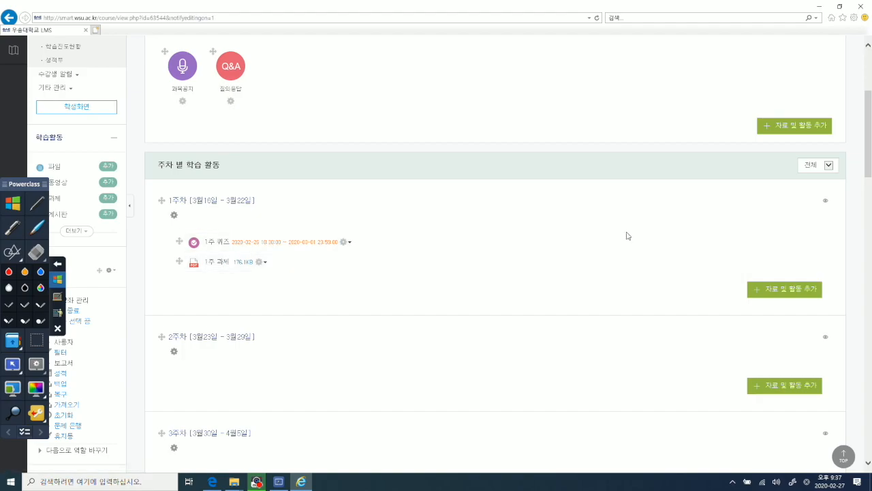
pyautogui.click(783, 290)
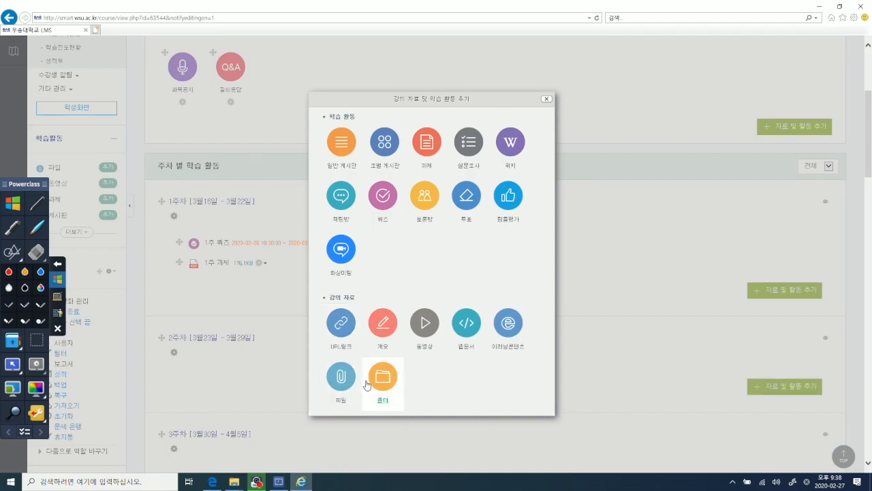
pyautogui.click(342, 381)
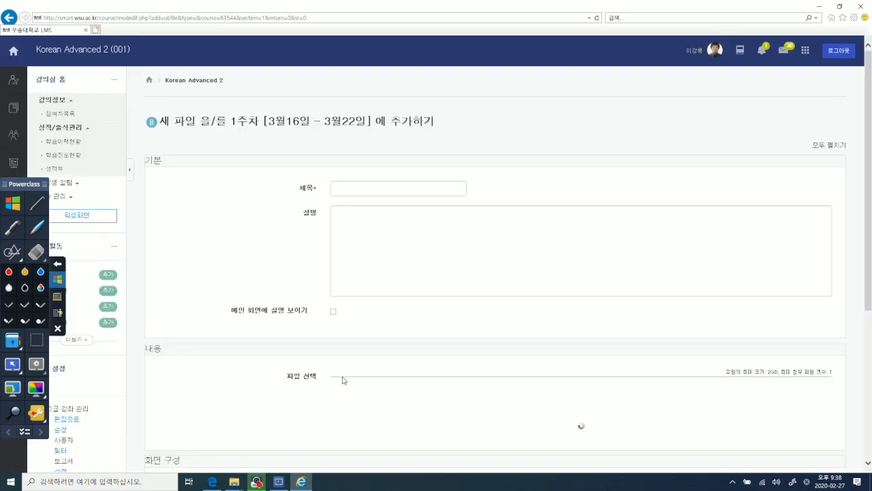
# Review the new file resource's form and enter "1주 자료" as its title
pyautogui.click(386, 200)
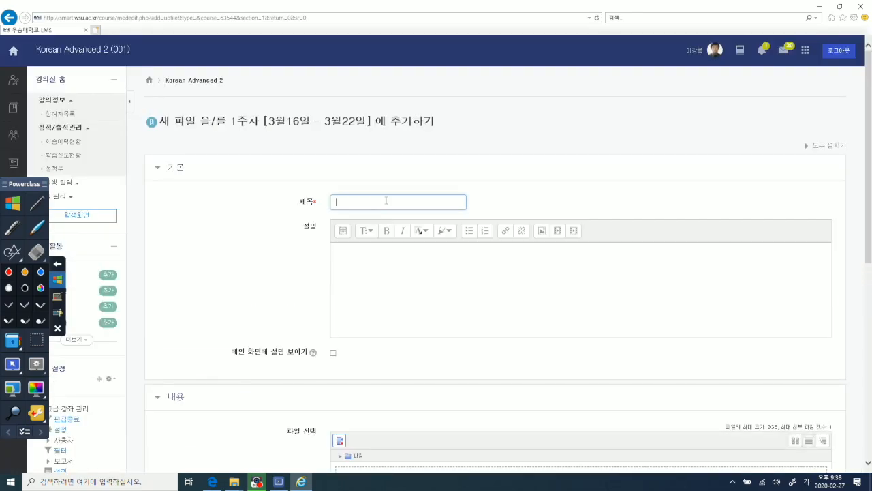
pyautogui.click(376, 270)
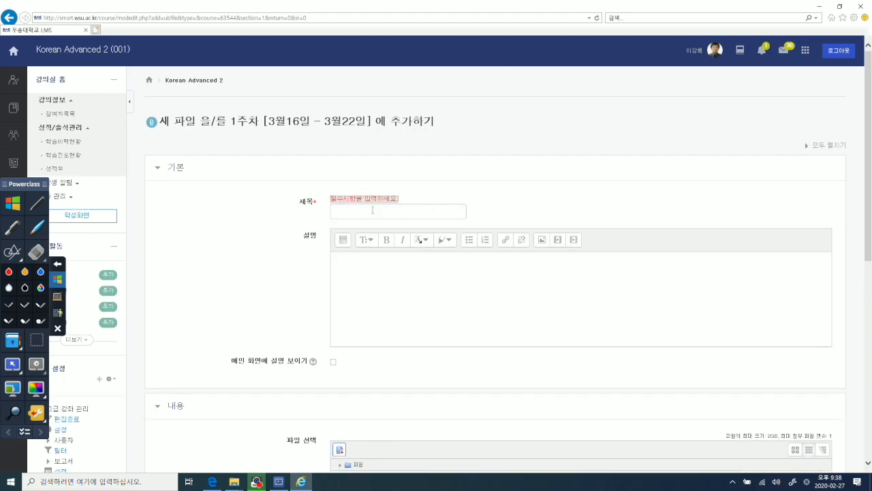
pyautogui.scroll(-3, 391, 307)
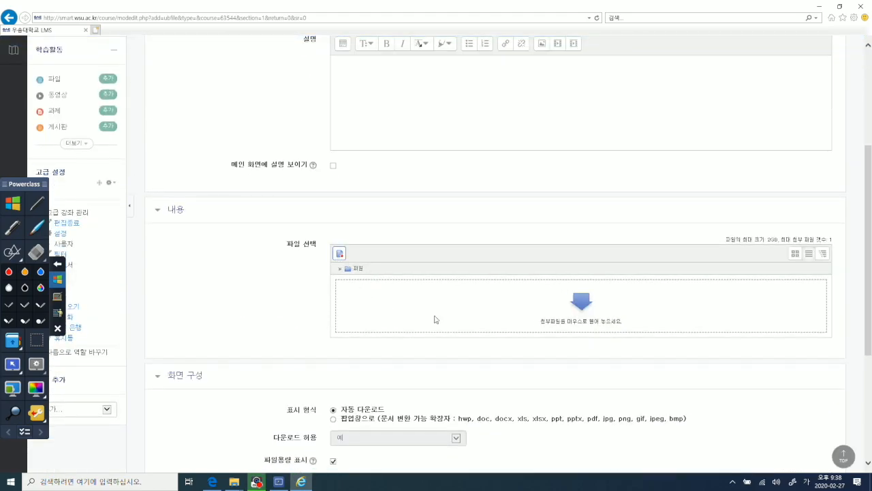
pyautogui.scroll(-2, 452, 331)
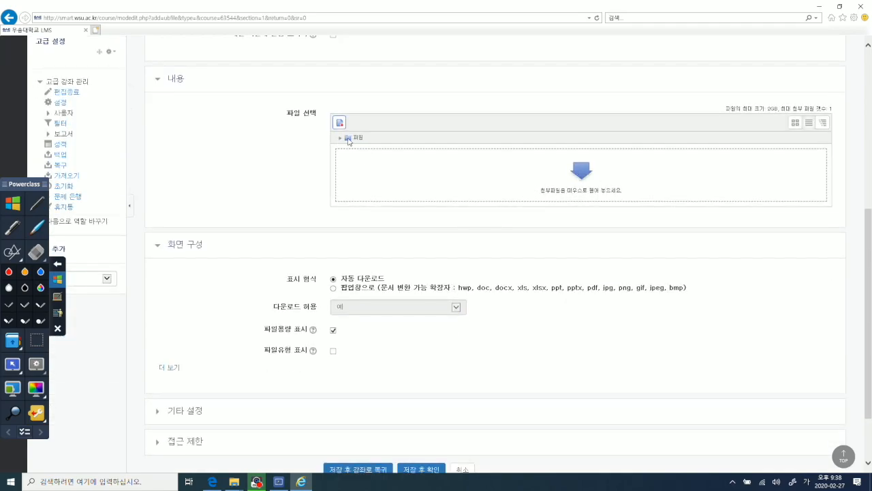
pyautogui.scroll(5, 384, 200)
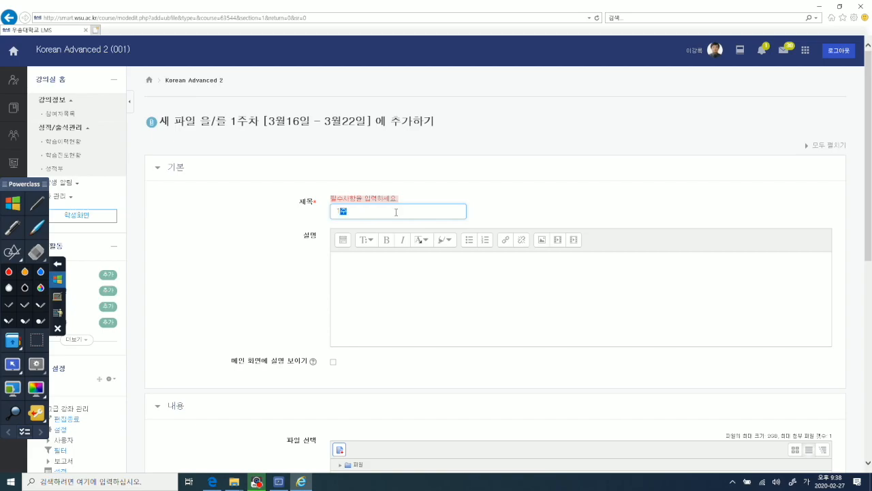
pyautogui.write('료')
# Attach the PDF file to the "1주 자료" resource and save it to the course
pyautogui.click(537, 209)
pyautogui.scroll(-2, 478, 198)
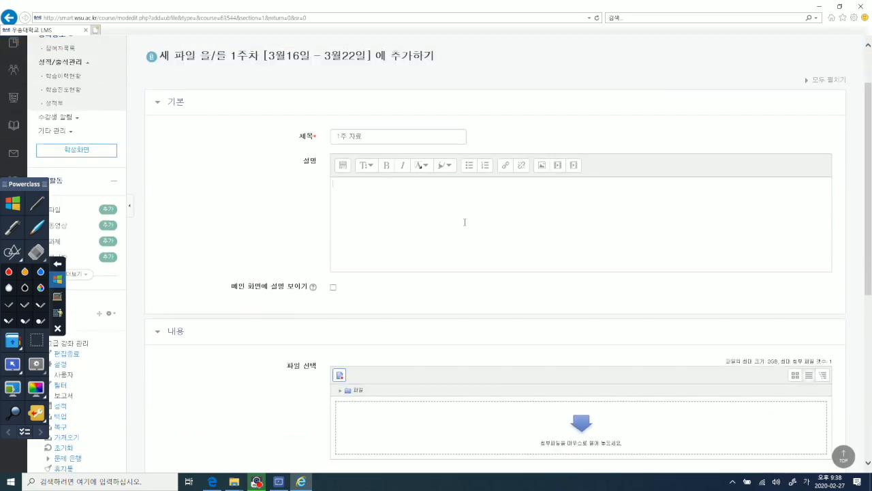
pyautogui.scroll(-4, 465, 222)
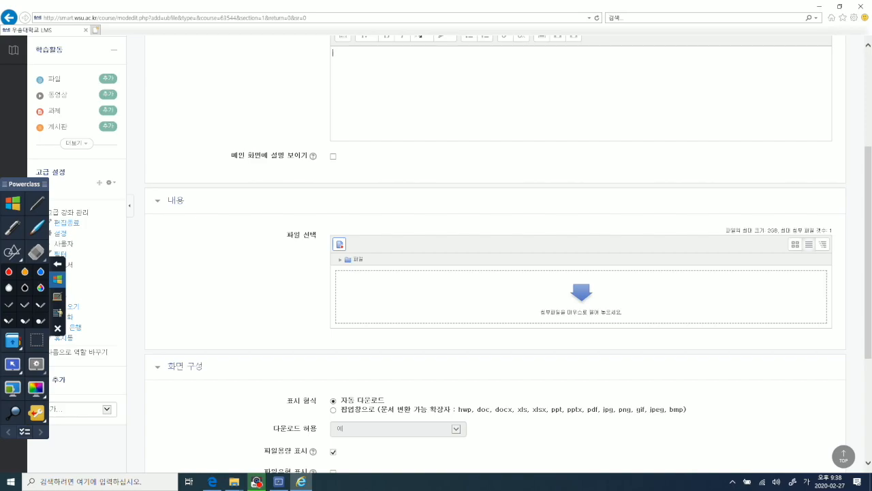
pyautogui.moveTo(849, 125); pyautogui.dragTo(557, 302)
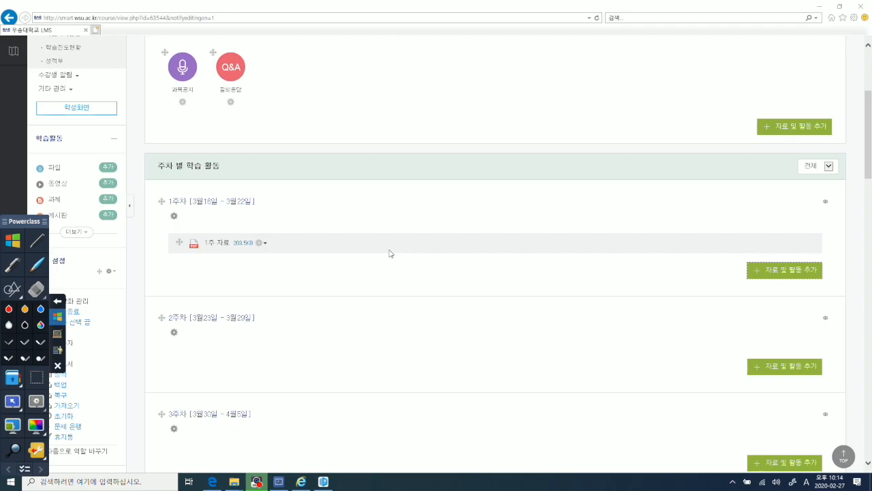
# View the resource and activity types available for 1주차, close the list, and turn off course editing
pyautogui.click(772, 272)
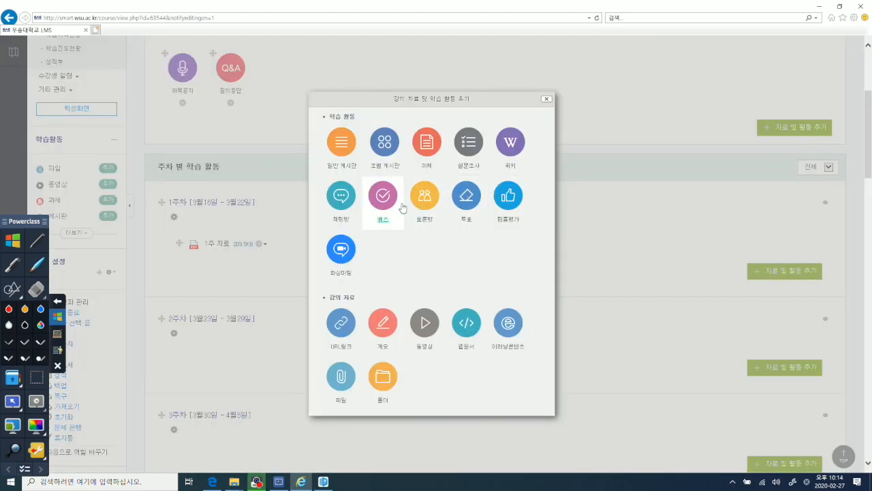
pyautogui.click(547, 102)
pyautogui.scroll(2, 762, 111)
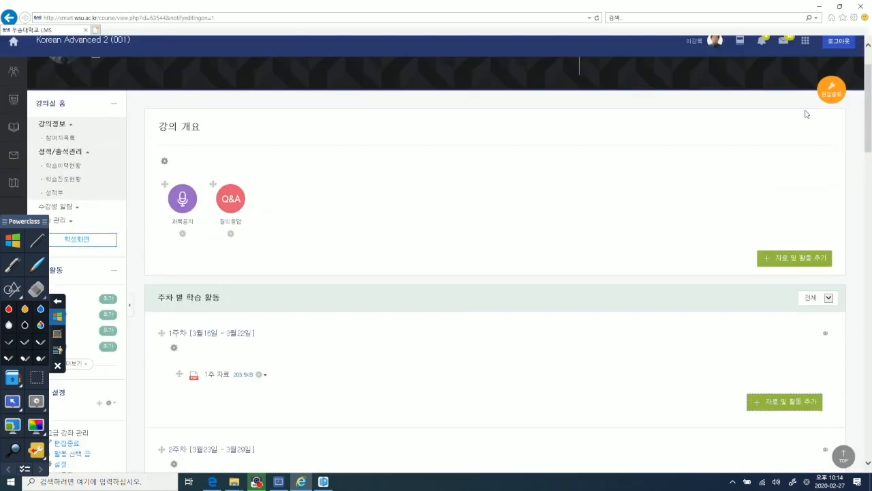
pyautogui.click(827, 96)
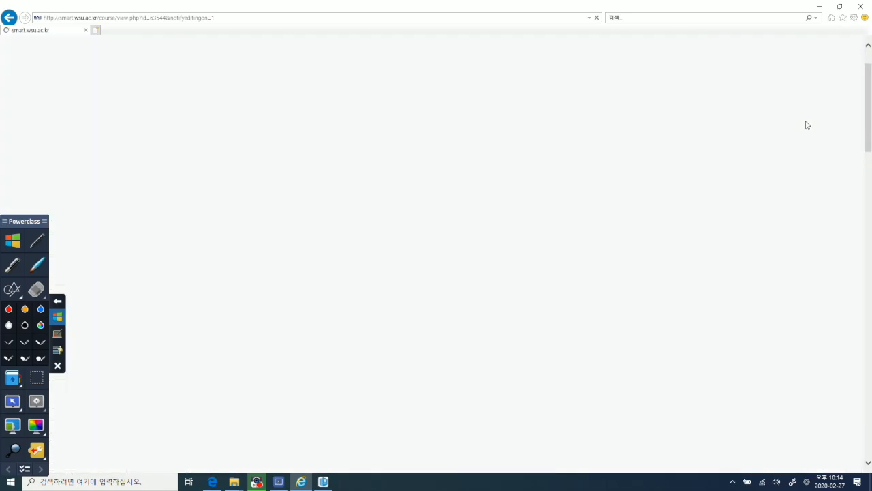
# Open the course's question bank (문제 은행) and go to its category editing page
pyautogui.scroll(-1, 192, 268)
pyautogui.scroll(-2, 192, 269)
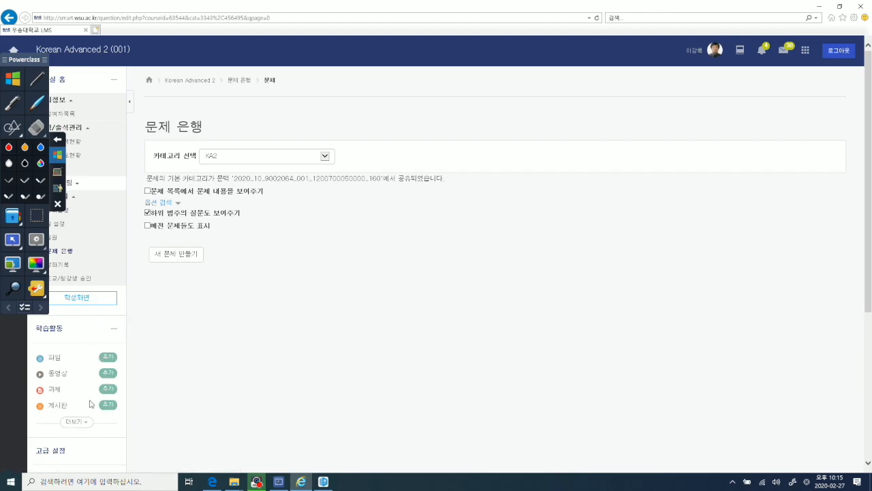
pyautogui.scroll(-3, 90, 404)
pyautogui.click(74, 417)
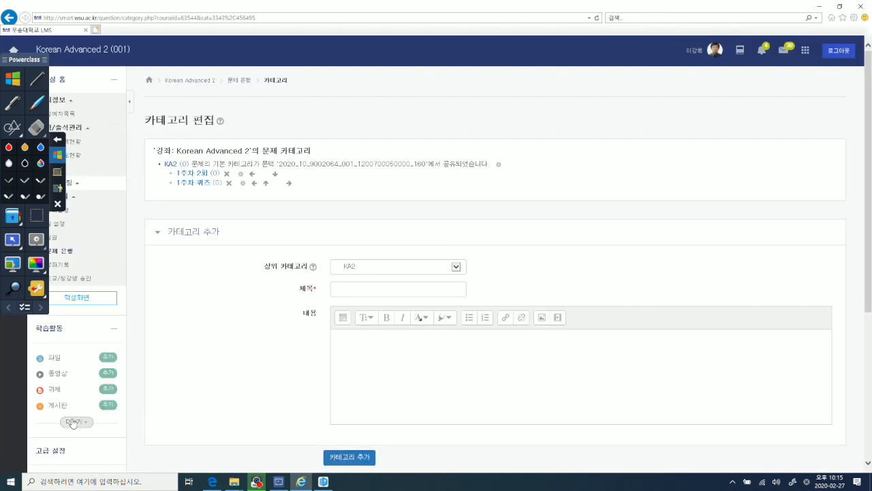
# Rename the course's top question category KA2 to "KoreanA2" and save it
pyautogui.scroll(-3, 73, 422)
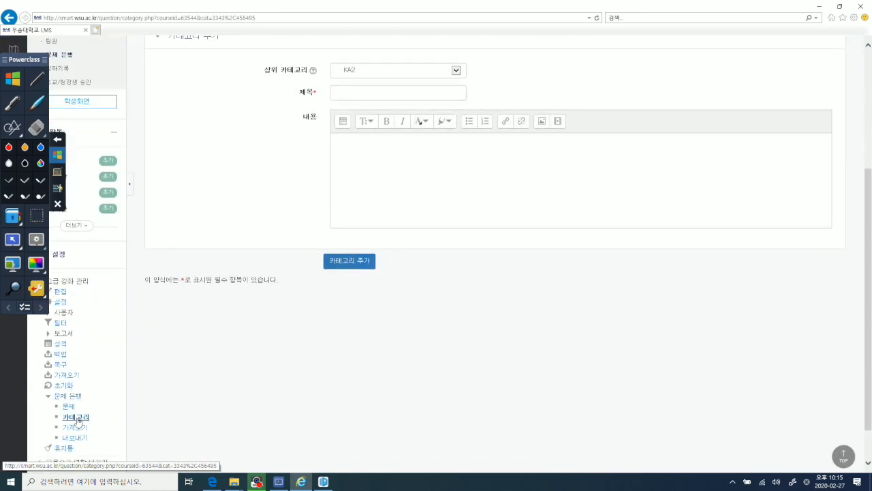
pyautogui.scroll(2, 163, 236)
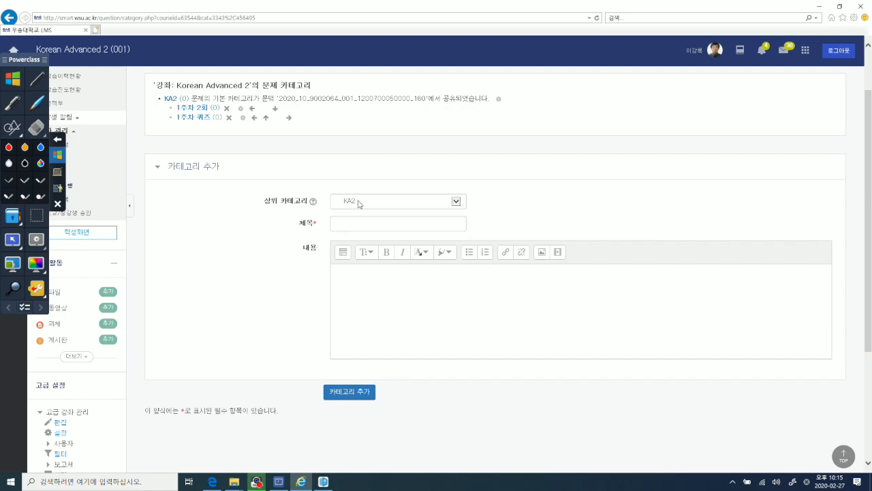
pyautogui.scroll(1, 360, 204)
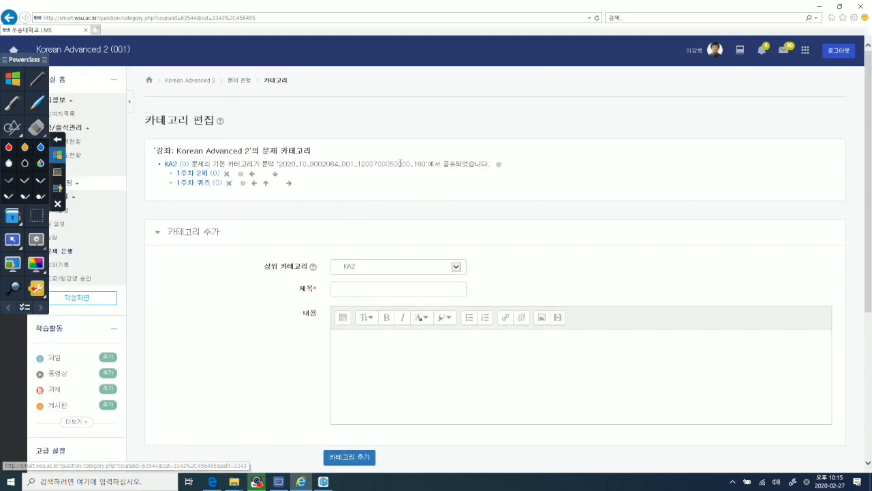
pyautogui.moveTo(279, 163); pyautogui.dragTo(423, 165)
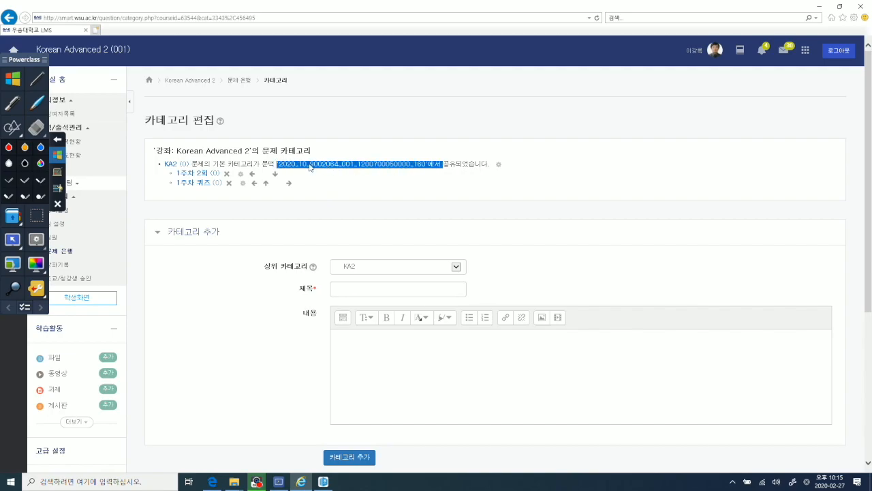
pyautogui.click(498, 166)
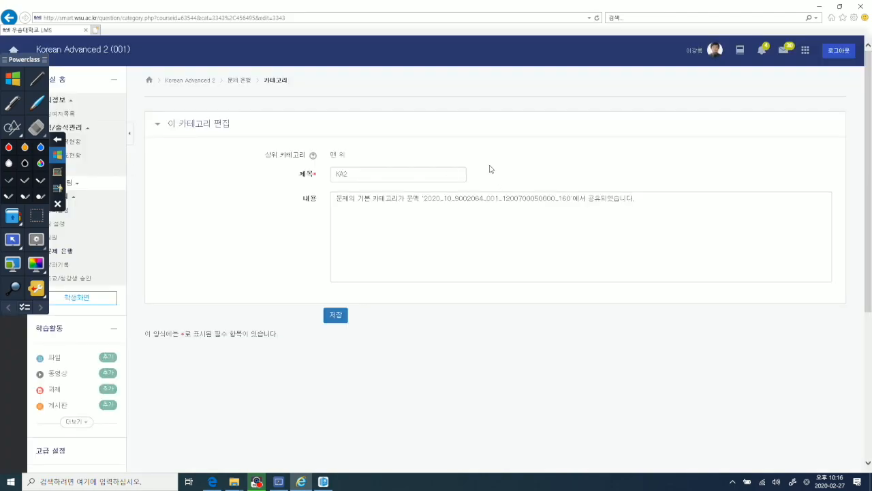
pyautogui.click(369, 176)
pyautogui.press('Left')
pyautogui.press('Left')
pyautogui.write('orean')
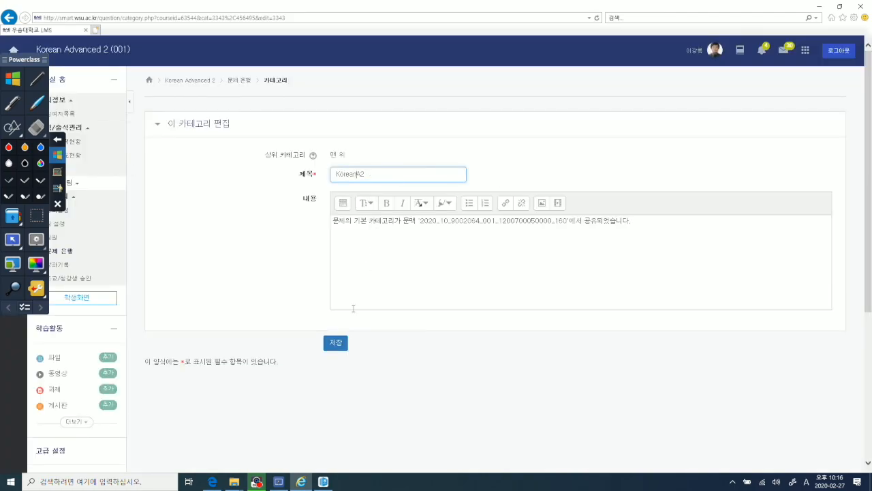
pyautogui.click(344, 340)
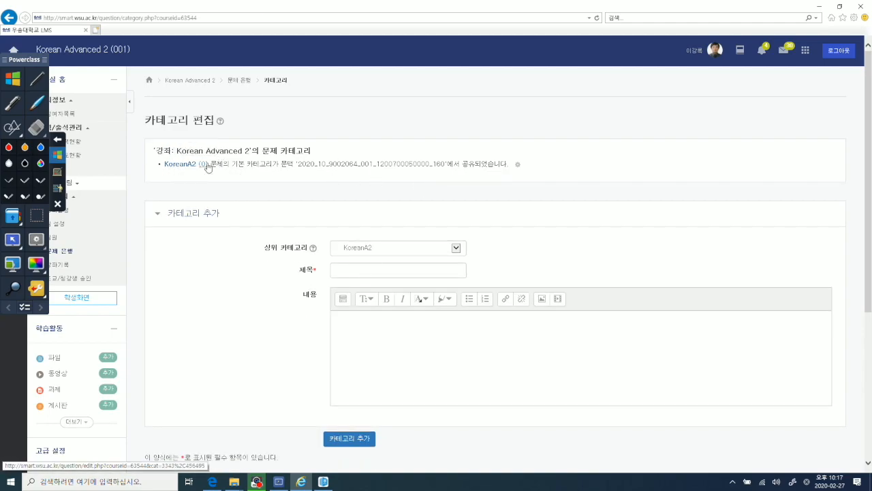
# Reopen the KoreanA2 category's edit form to check its title and description, and save it without changes
pyautogui.click(518, 166)
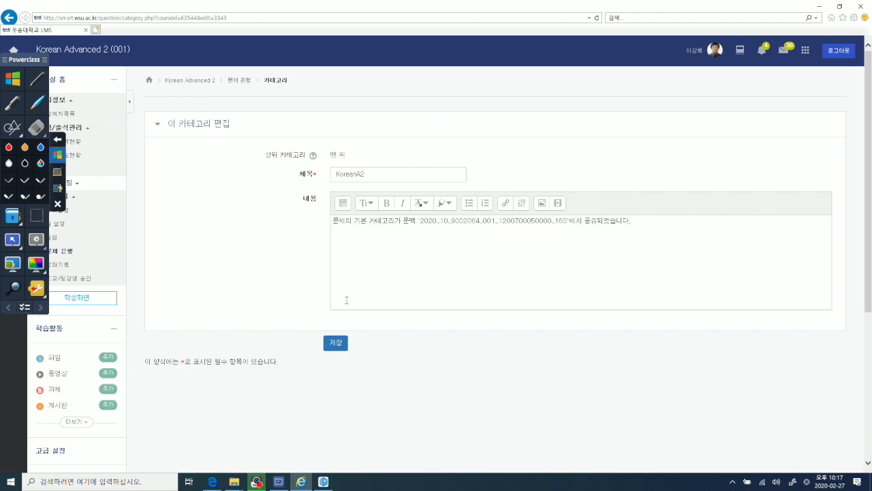
pyautogui.click(334, 347)
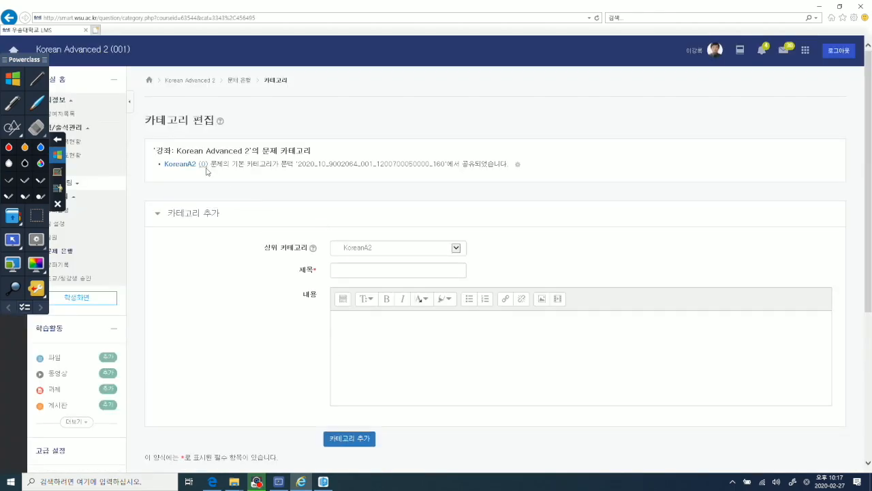
pyautogui.click(197, 166)
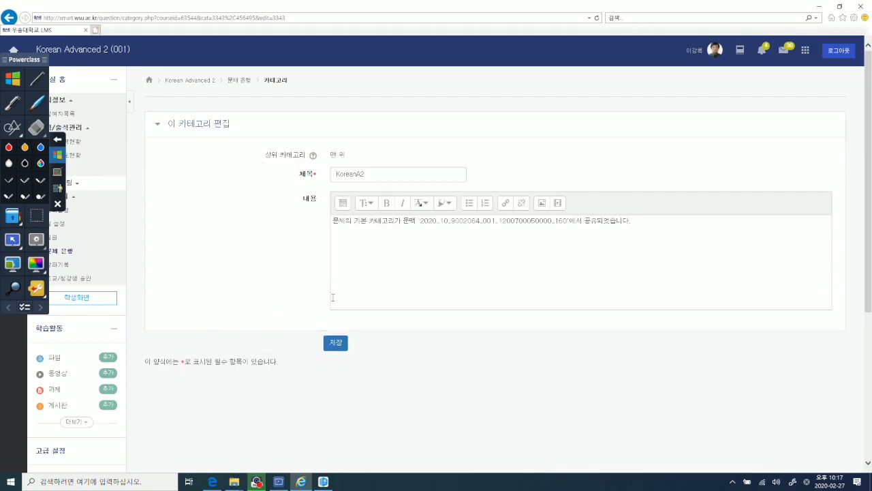
pyautogui.click(335, 342)
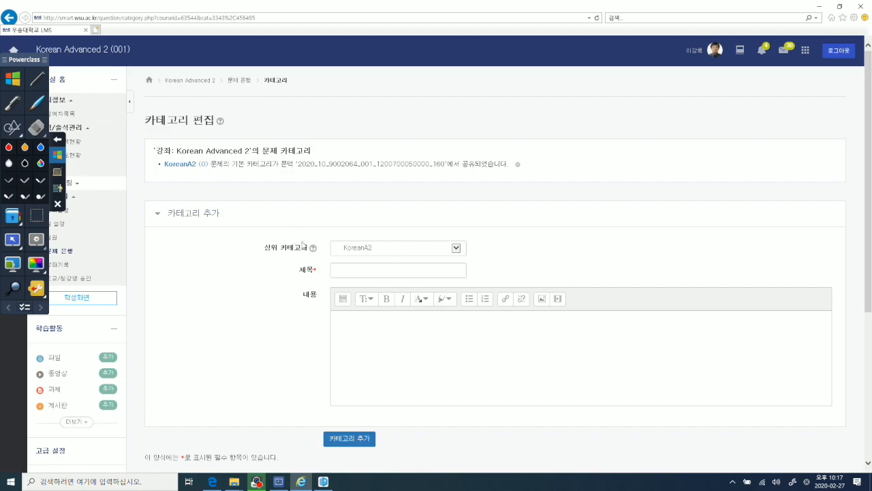
# Add a question category titled "1주차 퀴즈" under the parent category KoreanA2
pyautogui.click(375, 271)
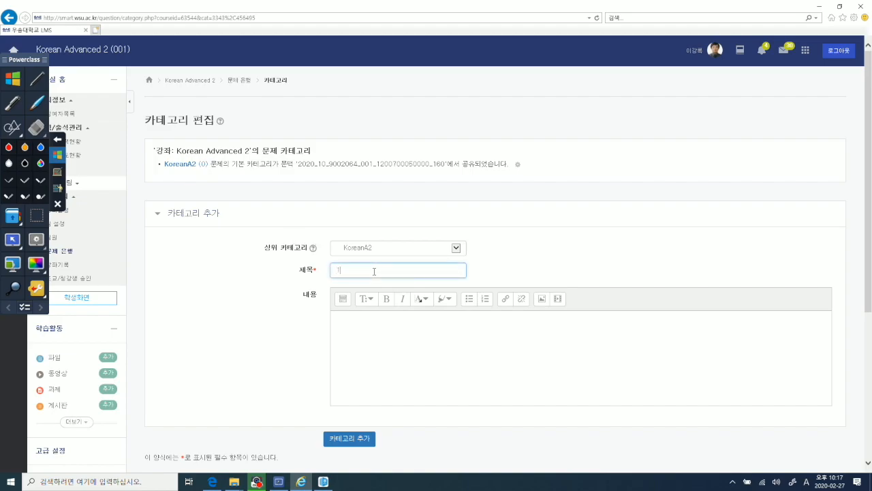
pyautogui.write('1')
pyautogui.press('Hangul')
pyautogui.write('ㅈ')
pyautogui.write('주차 무')
pyautogui.write('즈')
pyautogui.click(374, 319)
pyautogui.scroll(-2, 375, 322)
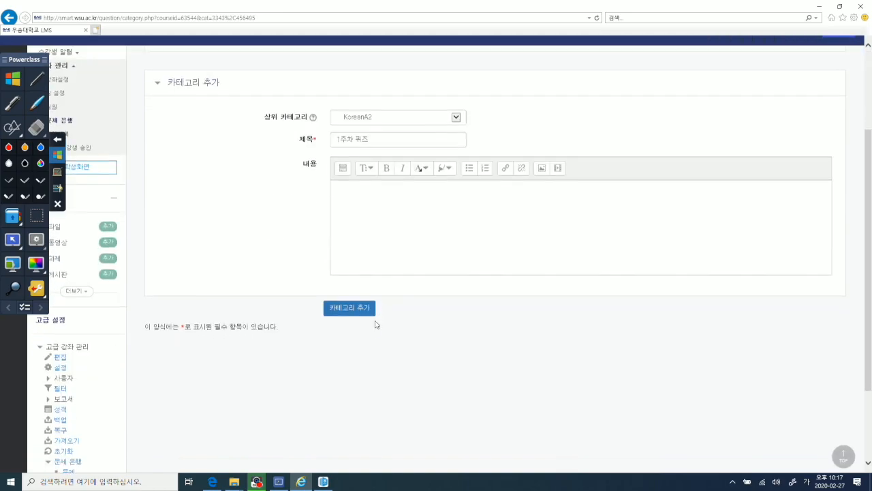
pyautogui.click(364, 310)
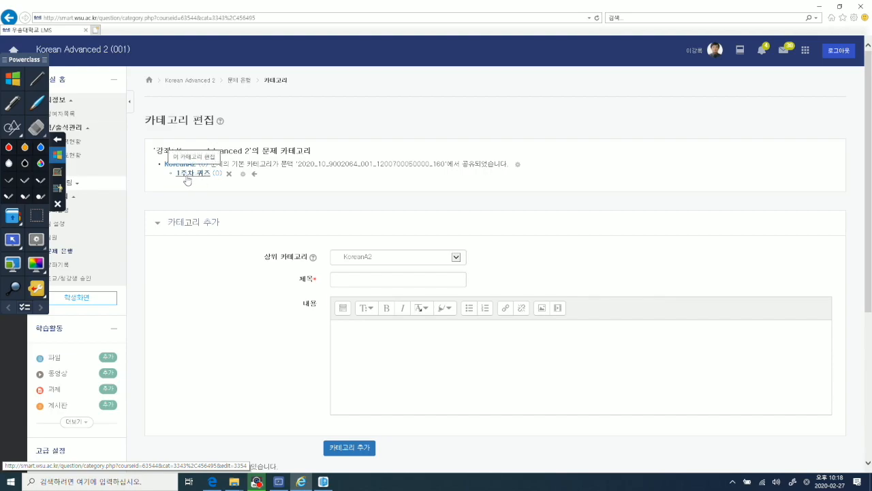
# Open the question bank's question list (문제) and choose the category "1주차 퀴즈"
pyautogui.click(242, 82)
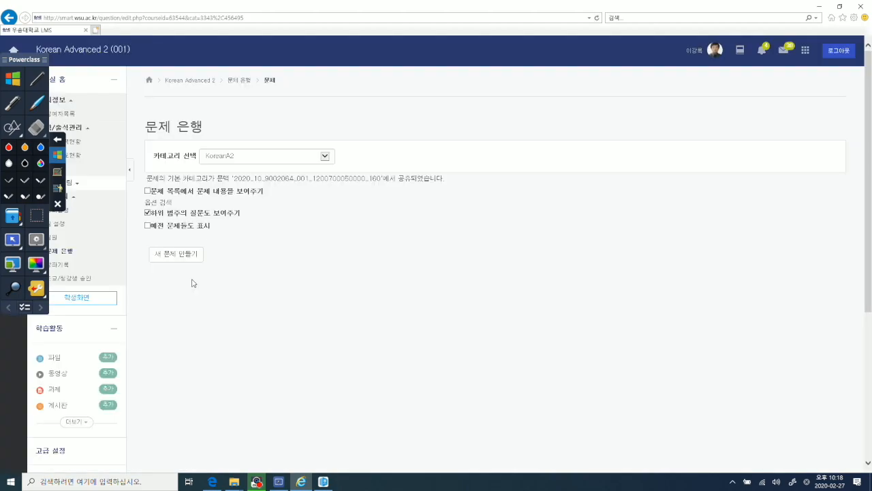
pyautogui.scroll(-3, 109, 294)
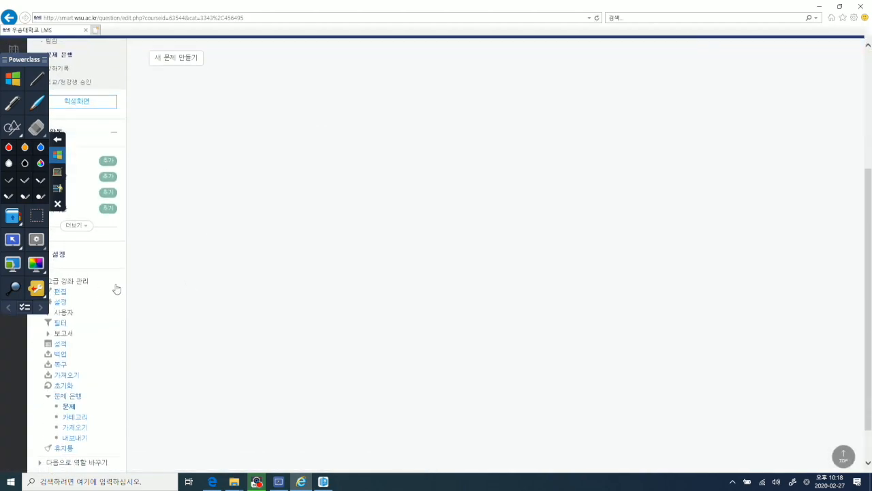
pyautogui.click(69, 407)
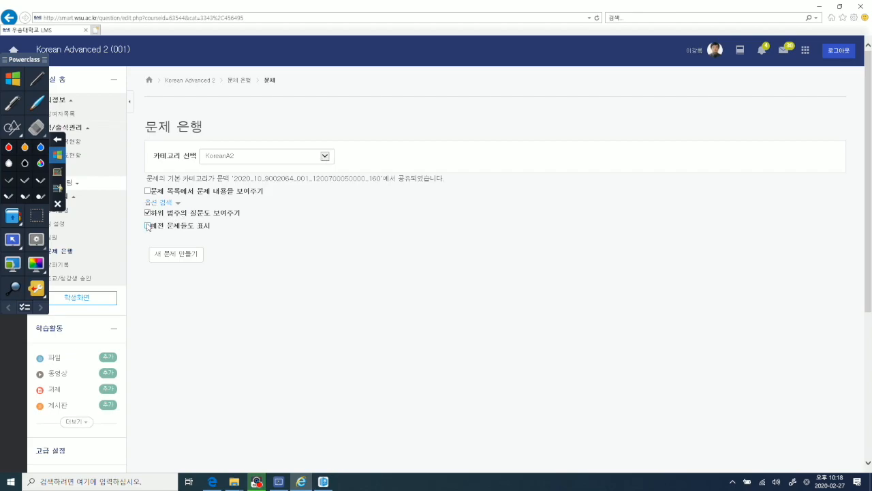
pyautogui.click(324, 157)
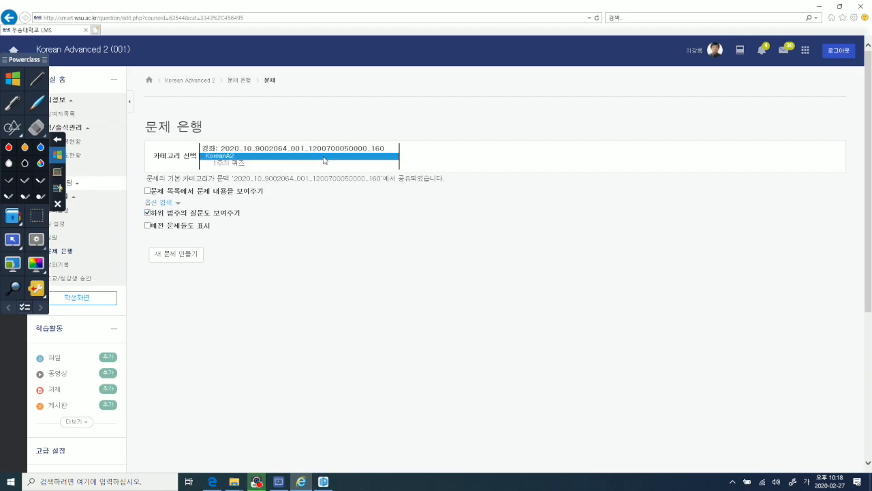
pyautogui.click(236, 163)
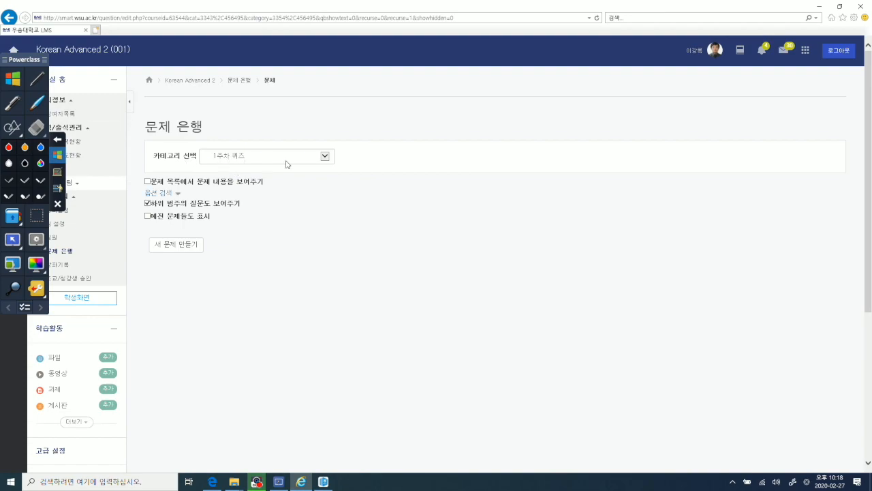
# Create a new multiple-choice (선다형) question in this category and name it "1번 문항"
pyautogui.click(181, 251)
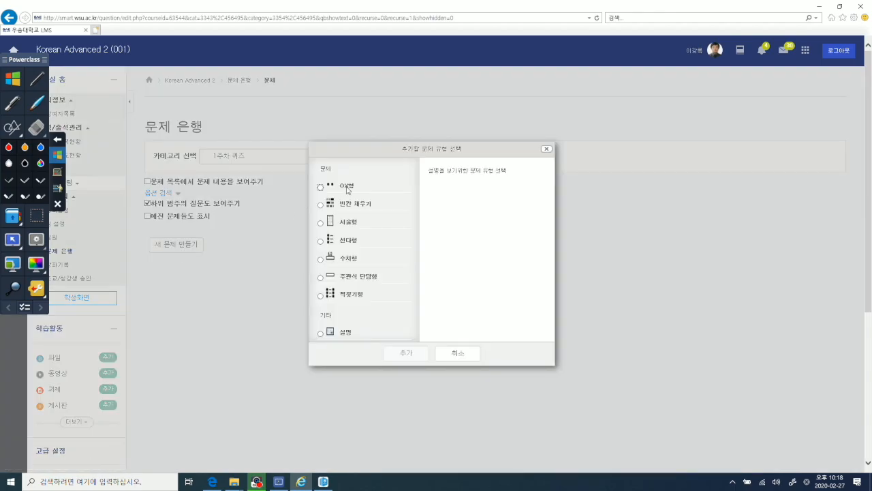
pyautogui.click(321, 241)
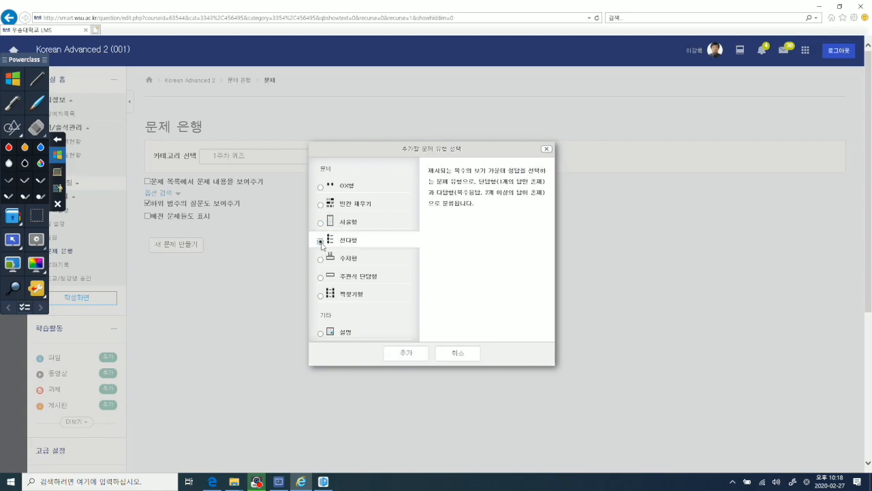
pyautogui.click(406, 357)
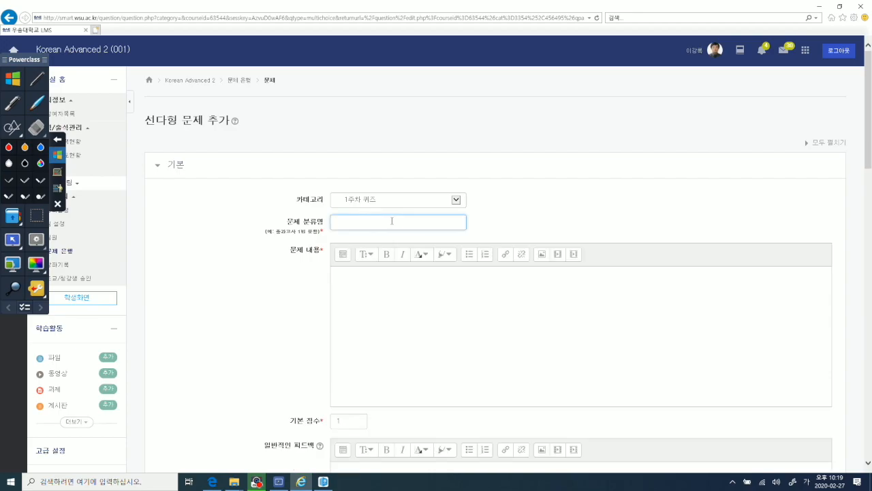
pyautogui.write('ㄱ')
pyautogui.write('번')
pyautogui.write(' 문항')
# Enter the question text "1. 다음 ______에 들어갈 알맞은 말을 고르세요." with the dialogue "가 : 도서관에서는 어떻게 해야 해요?" and "나 : 도서관에서는 ___________."
pyautogui.click(410, 286)
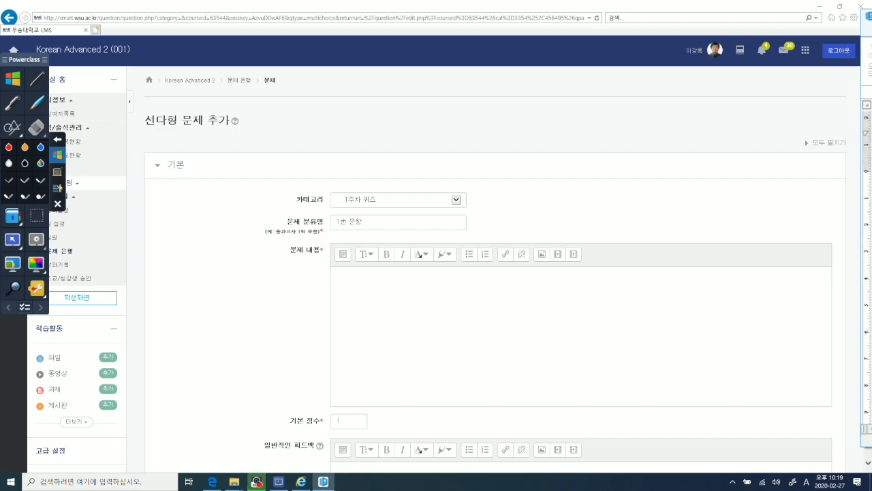
pyautogui.moveTo(871, 20); pyautogui.dragTo(871, 52)
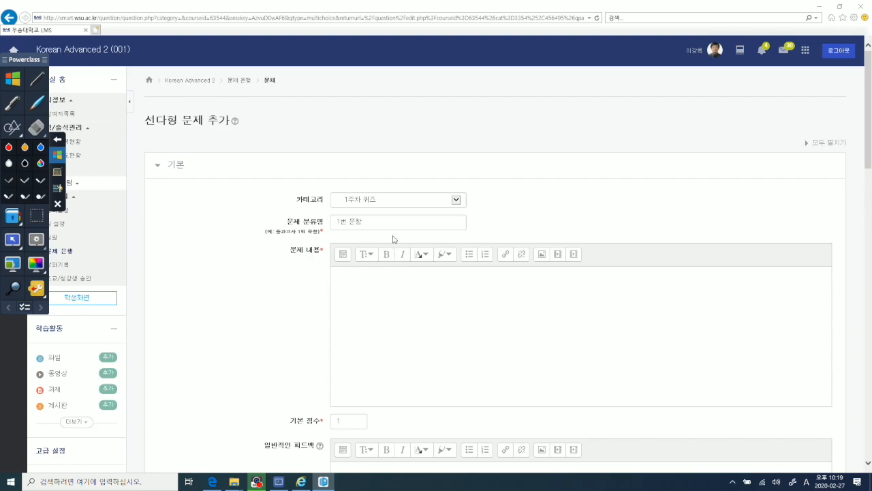
pyautogui.click(388, 278)
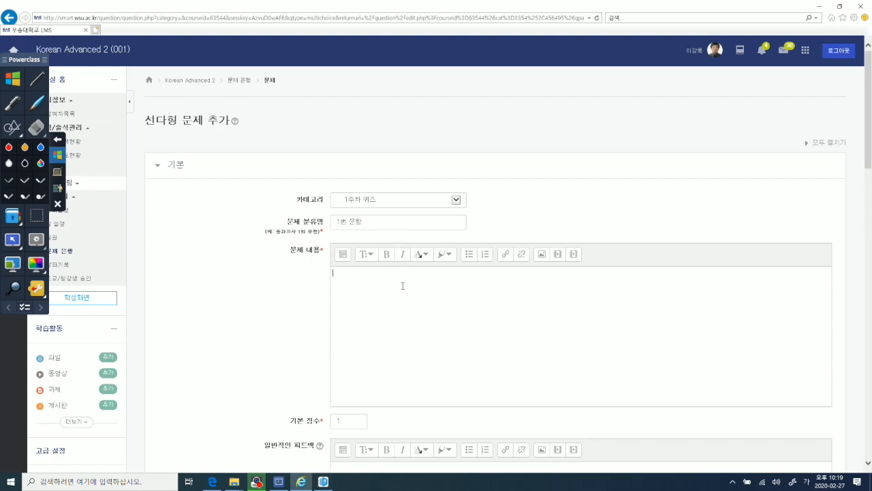
pyautogui.write('1. 다음 ______에 들어갈 알맞은 말을 고르세요. 가: 도서관에서는 어떻게 해야 해요? 나: 도서관에서는 ___________.')
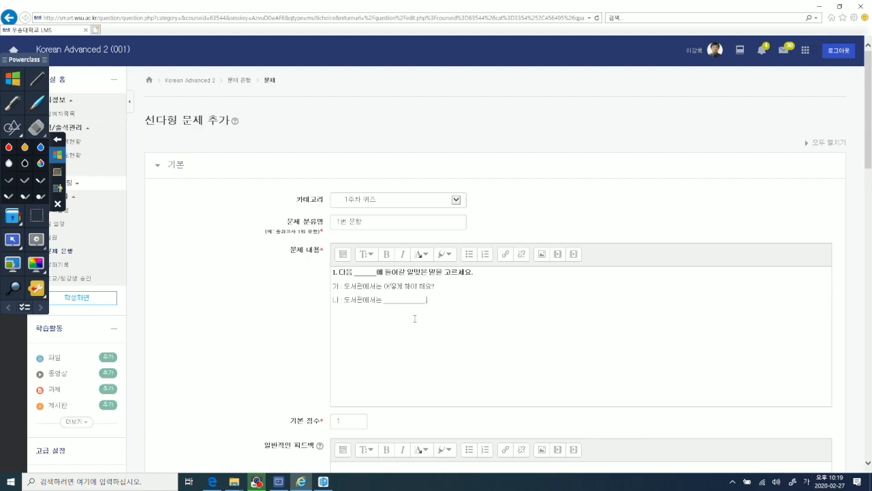
# Set the question's default score (기본 점수) to 0.5
pyautogui.scroll(-3, 415, 322)
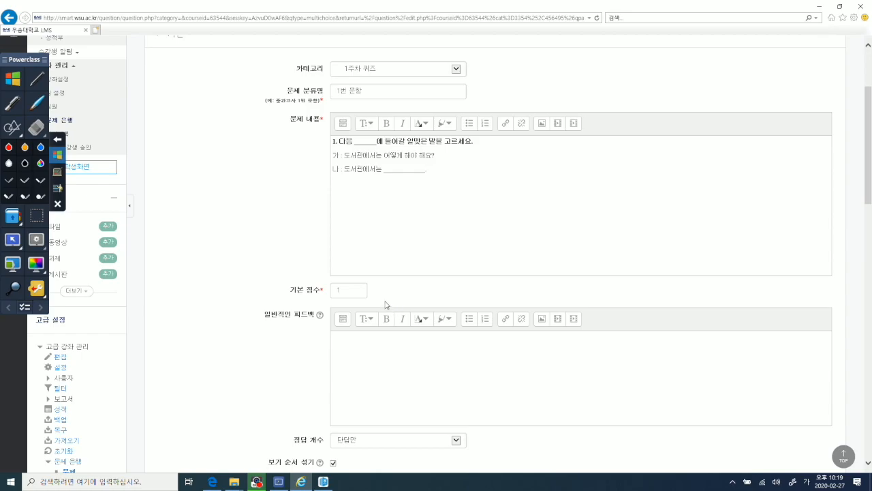
pyautogui.scroll(-2, 389, 300)
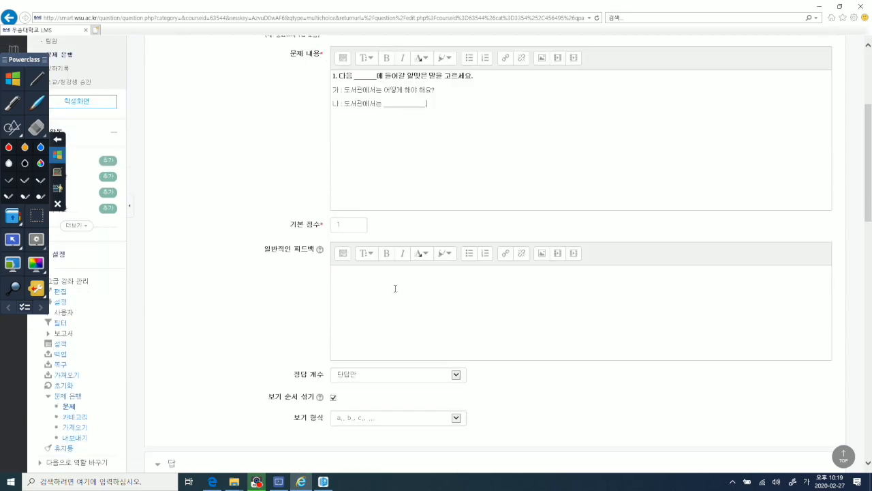
pyautogui.moveTo(355, 227); pyautogui.dragTo(326, 229)
pyautogui.write('0')
pyautogui.write('.5')
pyautogui.scroll(-3, 369, 295)
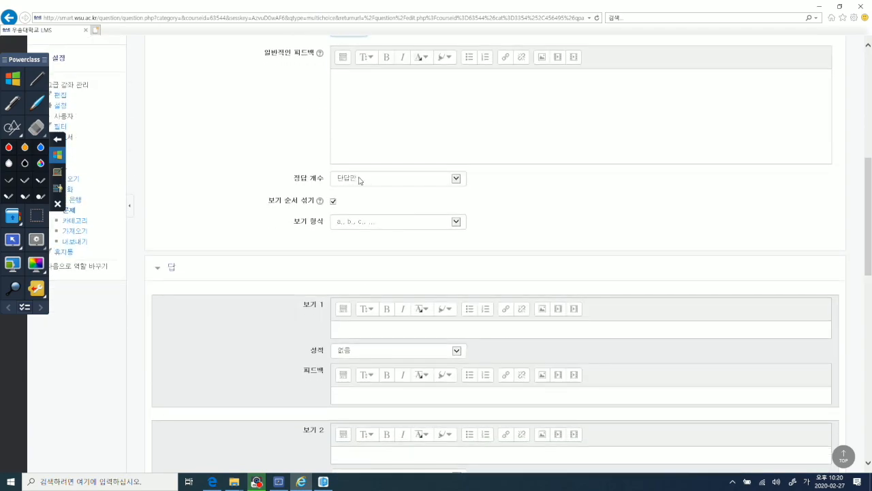
# Disable shuffling of the answer choices (보기 순서 섞기) and set the choice format (보기 형식) to "1., 2., 3., ..."
pyautogui.click(333, 201)
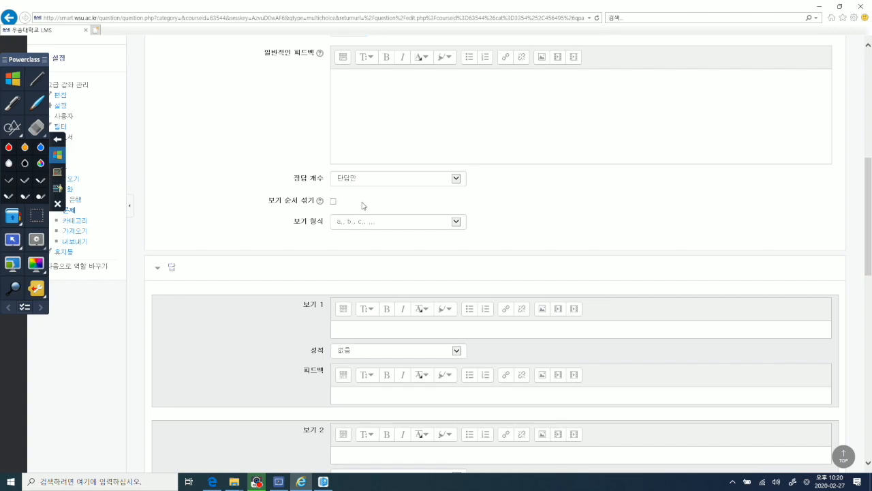
pyautogui.click(457, 222)
pyautogui.click(355, 242)
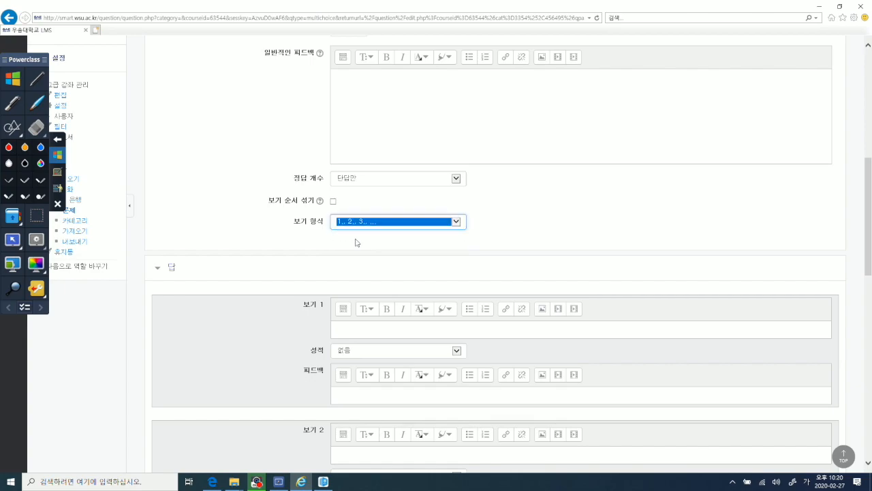
pyautogui.click(386, 249)
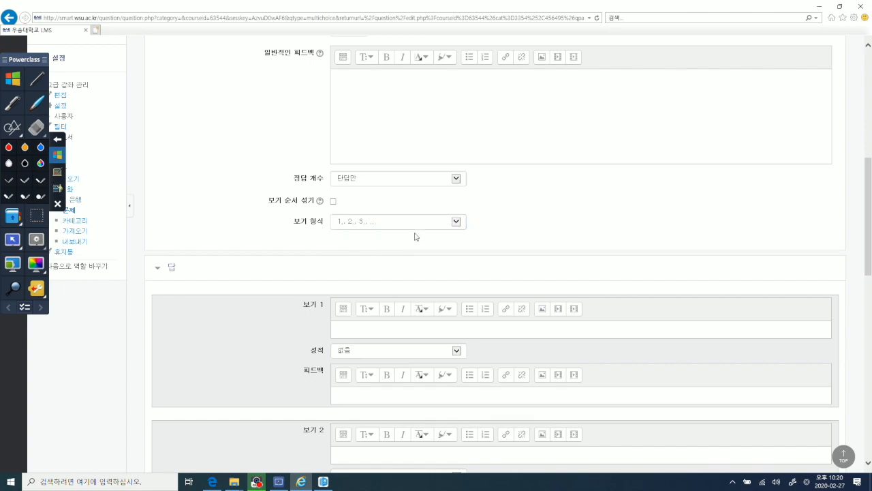
pyautogui.click(456, 225)
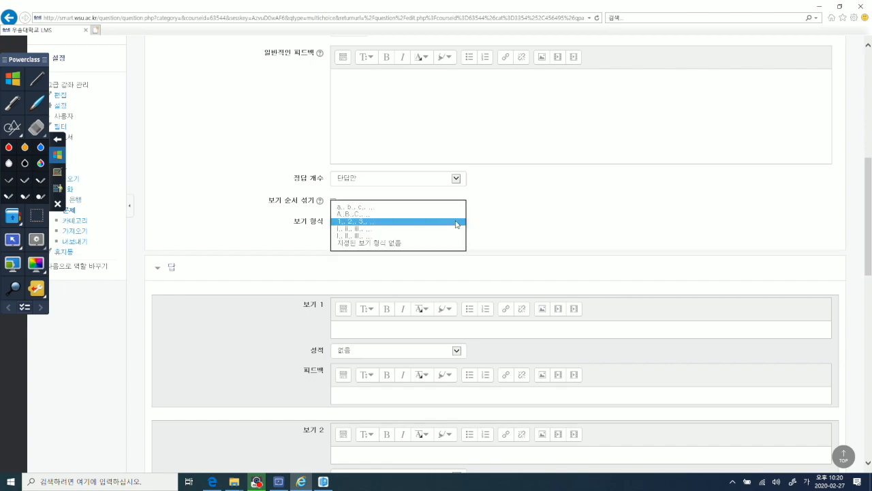
pyautogui.click(456, 223)
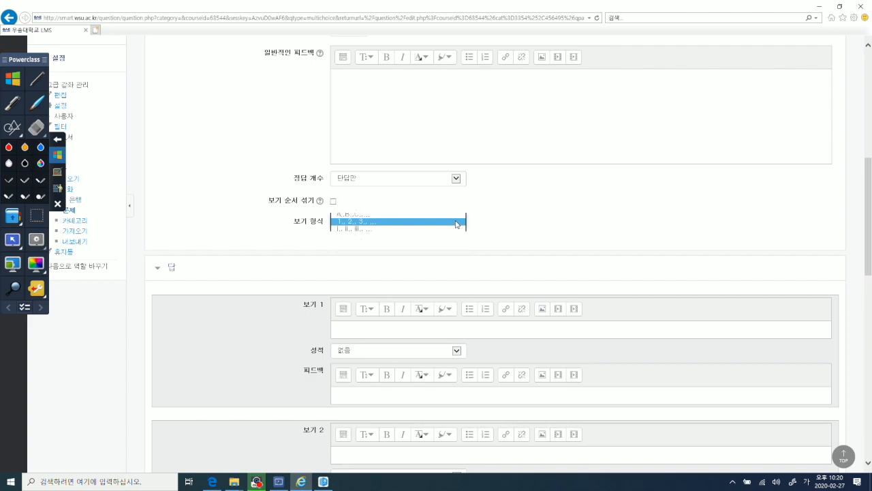
pyautogui.click(370, 249)
pyautogui.scroll(-1, 369, 248)
pyautogui.scroll(-1, 368, 232)
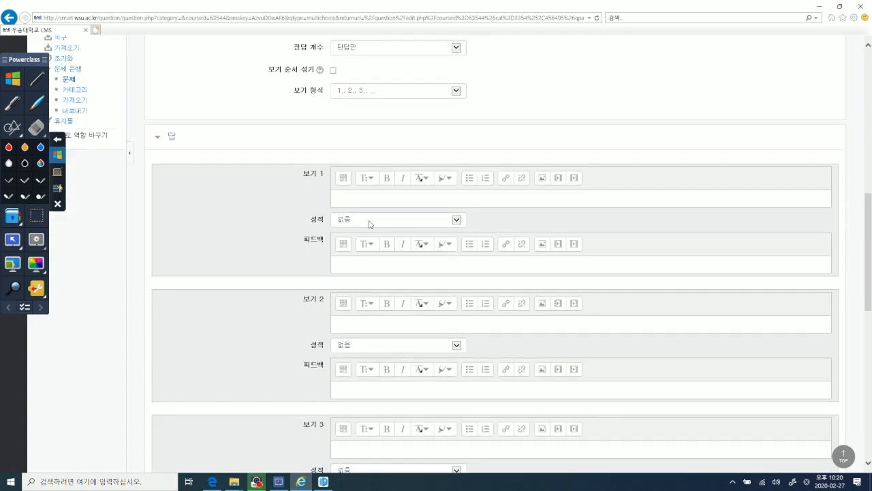
# Fill in choices (보기) 1 to 3 with "1. 조용히 했어요", "2. 조용히 해야 해요" and "3. 조용히 할 수 있어요", leaving no trailing blank lines
pyautogui.click(361, 198)
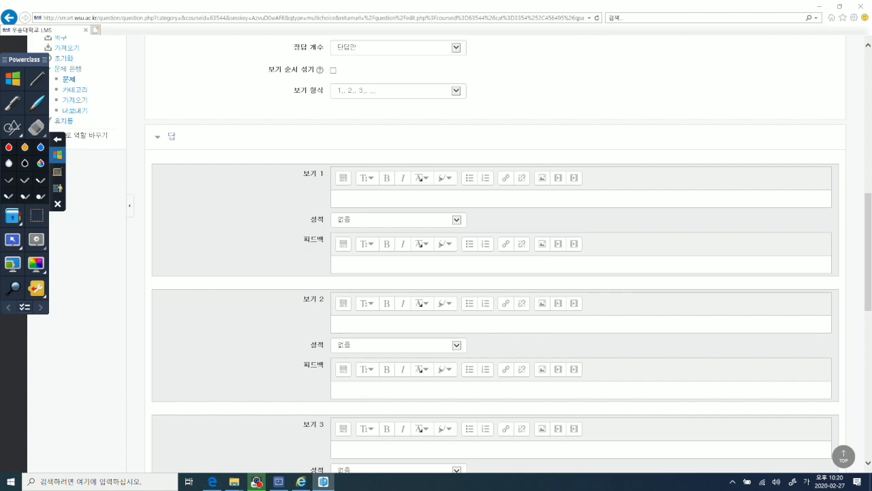
pyautogui.click(370, 201)
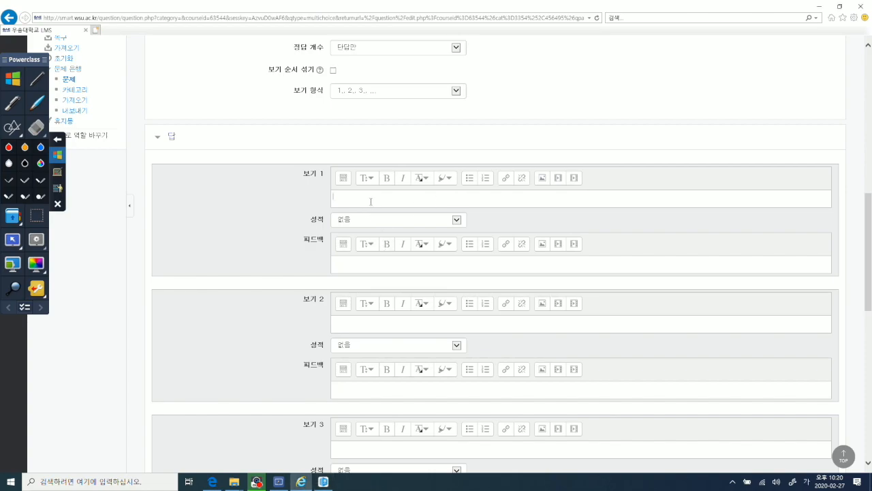
pyautogui.write('1. 조용히 했어요')
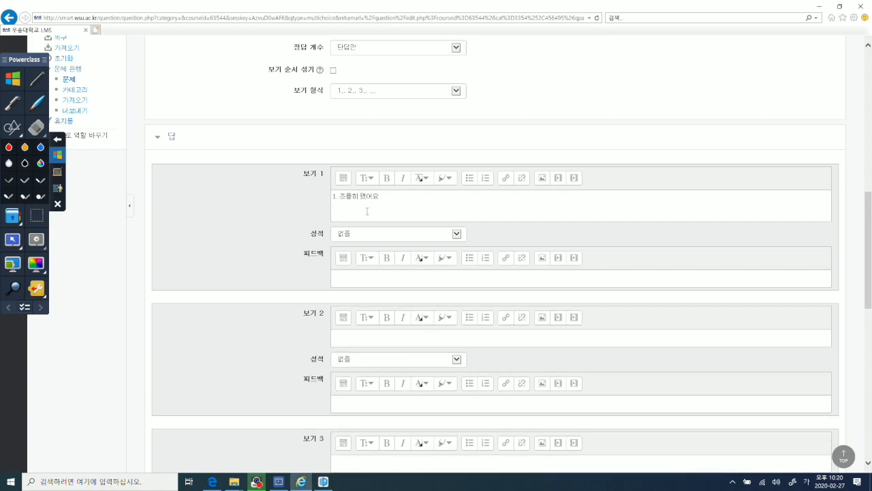
pyautogui.press('BackSpace')
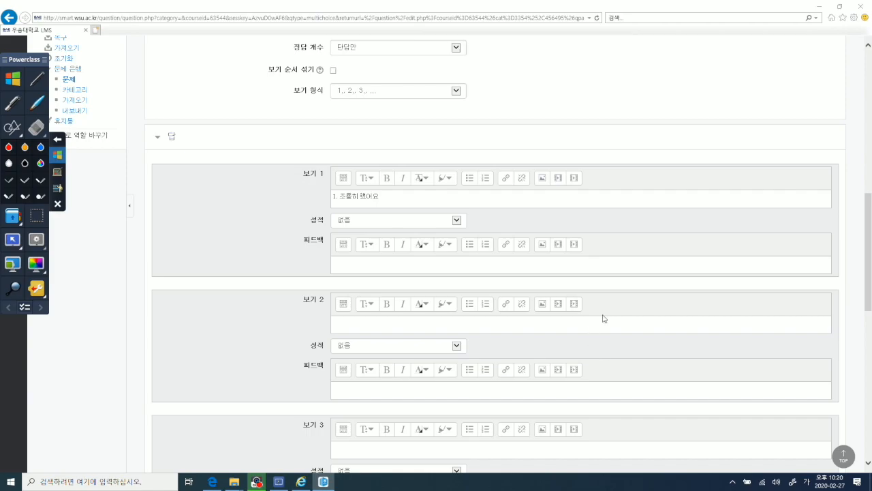
pyautogui.click(368, 326)
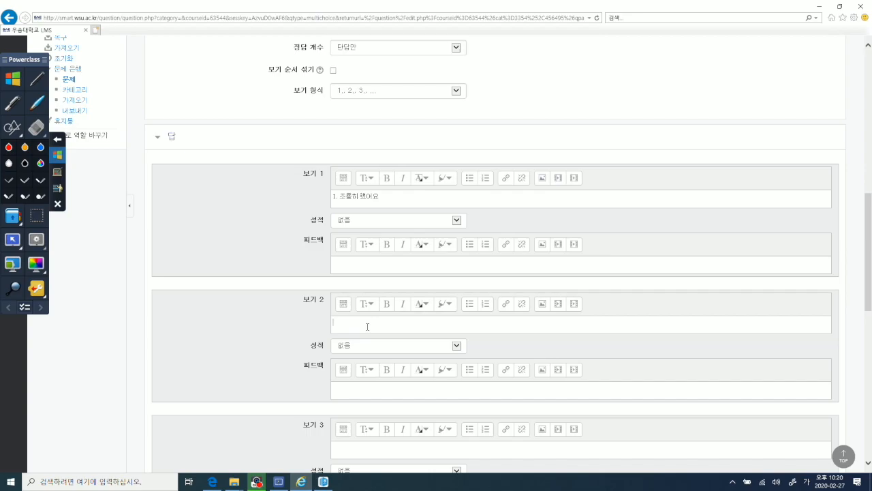
pyautogui.write('2. 조용히 해야 해요')
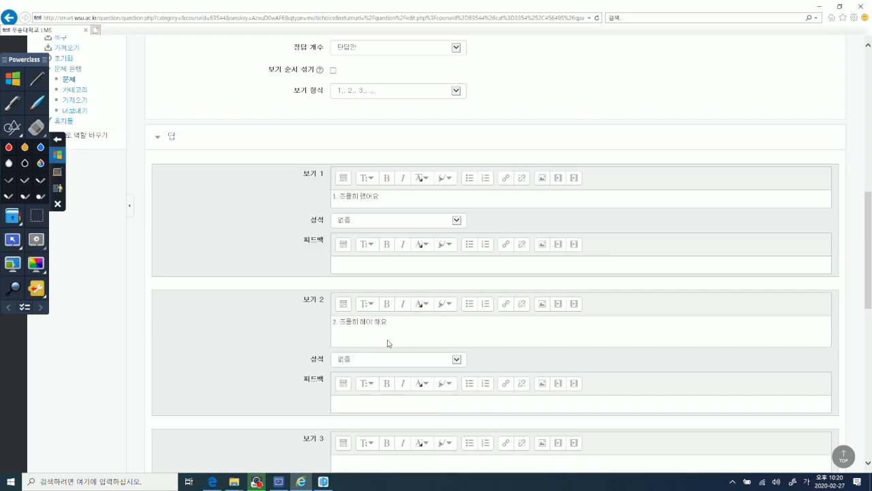
pyautogui.press('BackSpace')
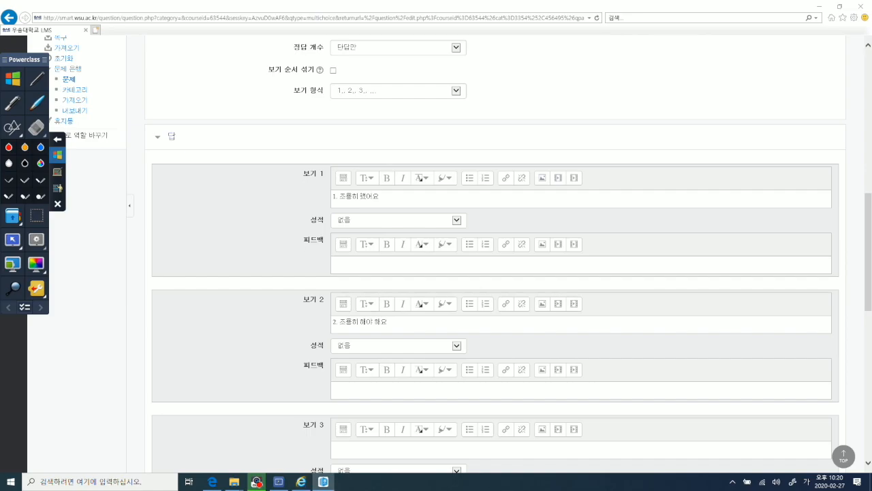
pyautogui.scroll(-3, 545, 422)
pyautogui.click(368, 251)
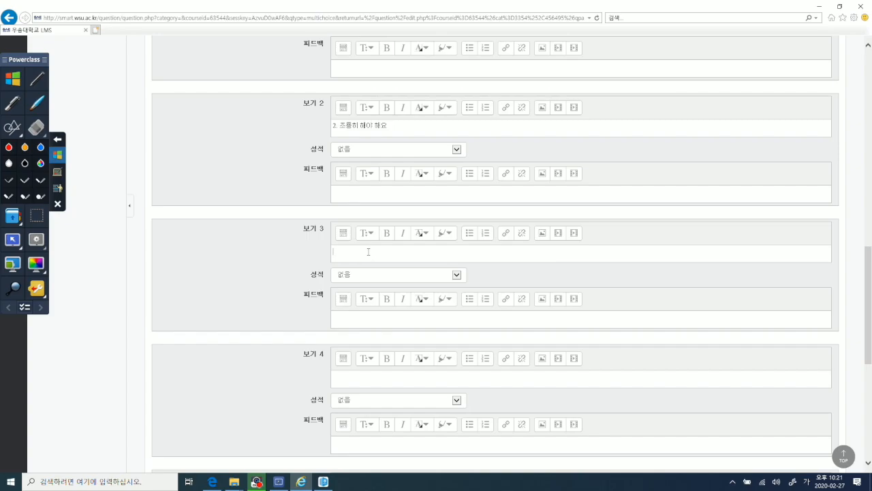
pyautogui.write('3. 조용히 할 수 있어요')
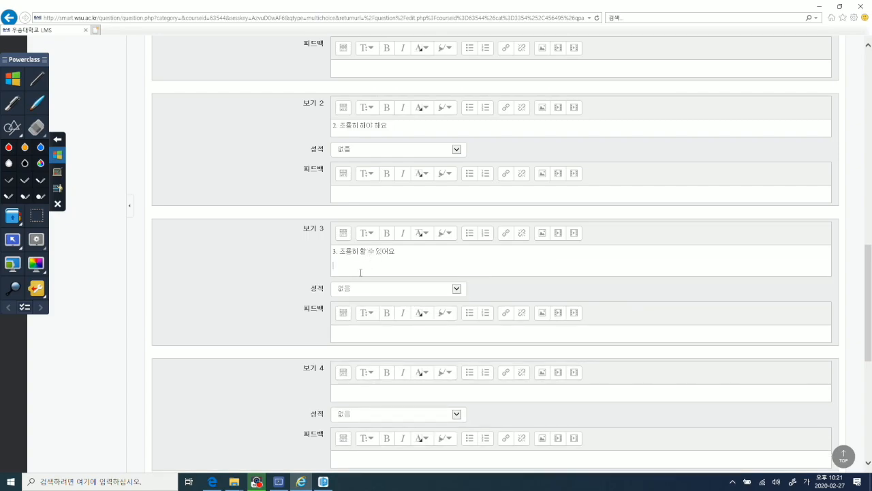
pyautogui.press('BackSpace')
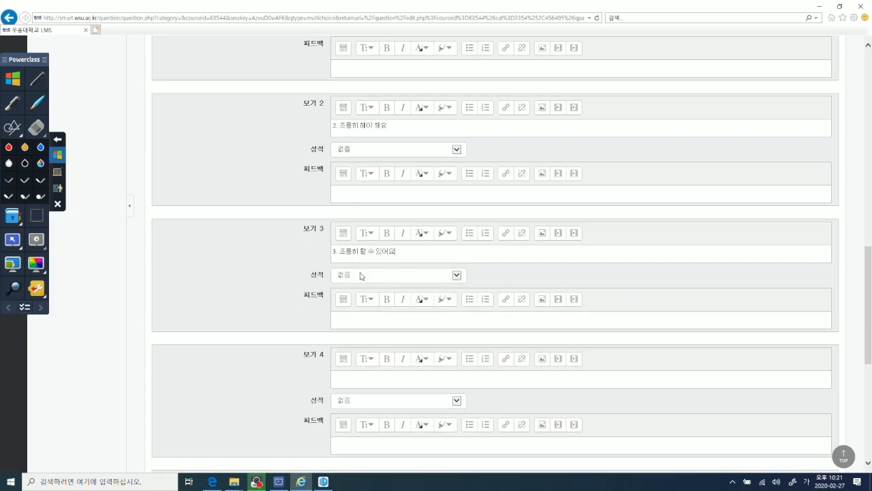
# Set the grade (성적) of choice 2 to 100%
pyautogui.scroll(3, 361, 276)
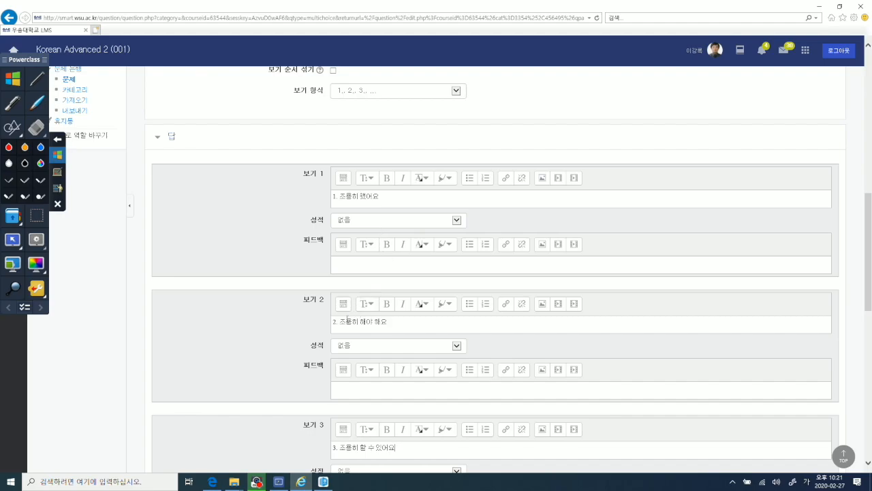
pyautogui.click(457, 346)
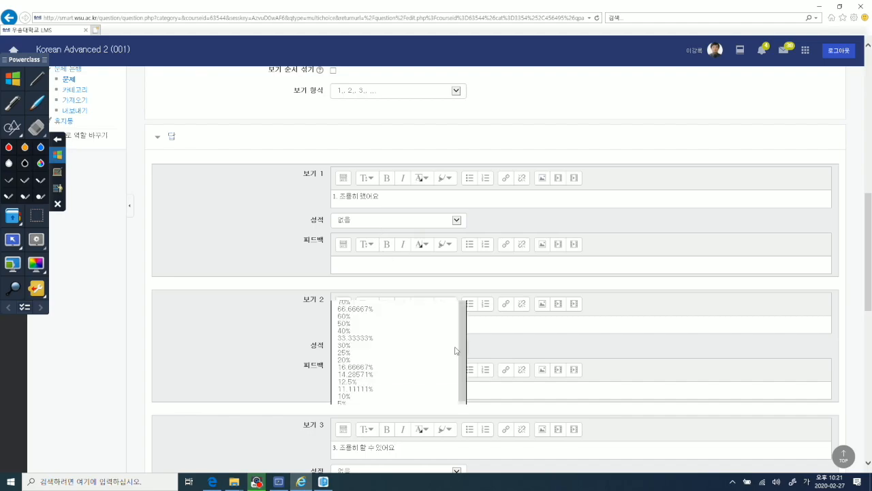
pyautogui.click(363, 266)
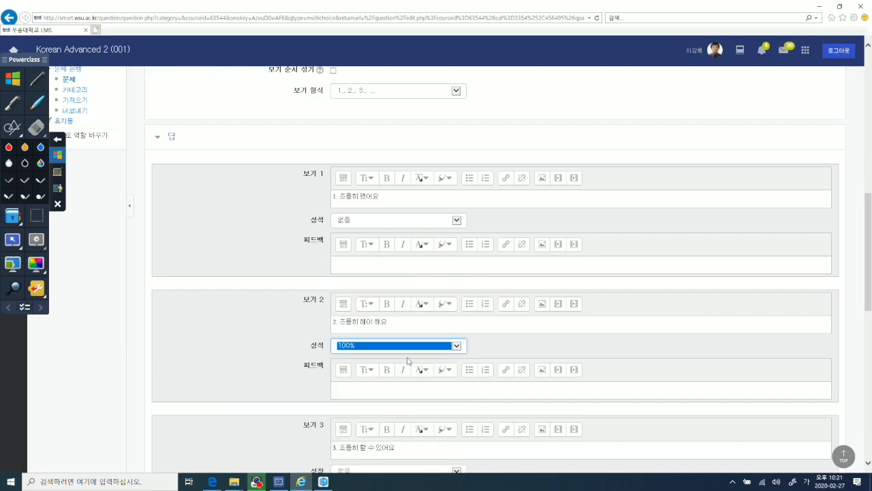
pyautogui.click(512, 347)
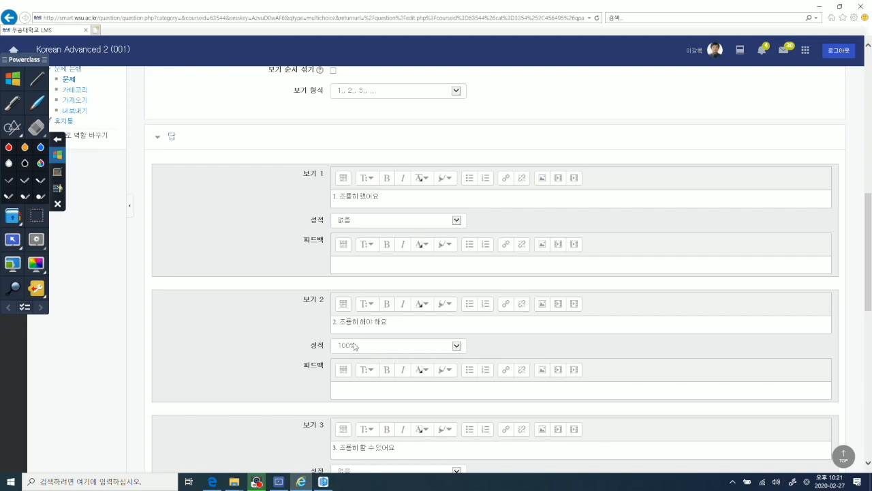
# Review the filled-in form for "1번 문항" and save the question
pyautogui.scroll(2, 356, 344)
pyautogui.scroll(2, 358, 218)
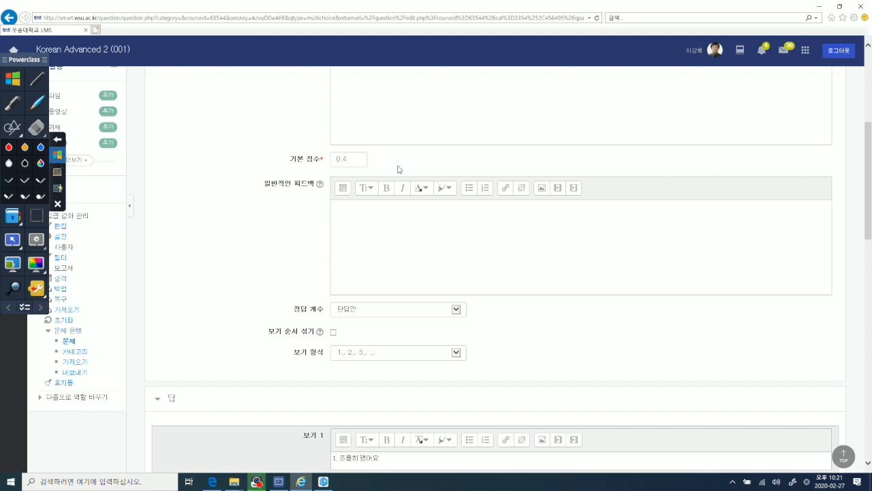
pyautogui.scroll(-8, 399, 169)
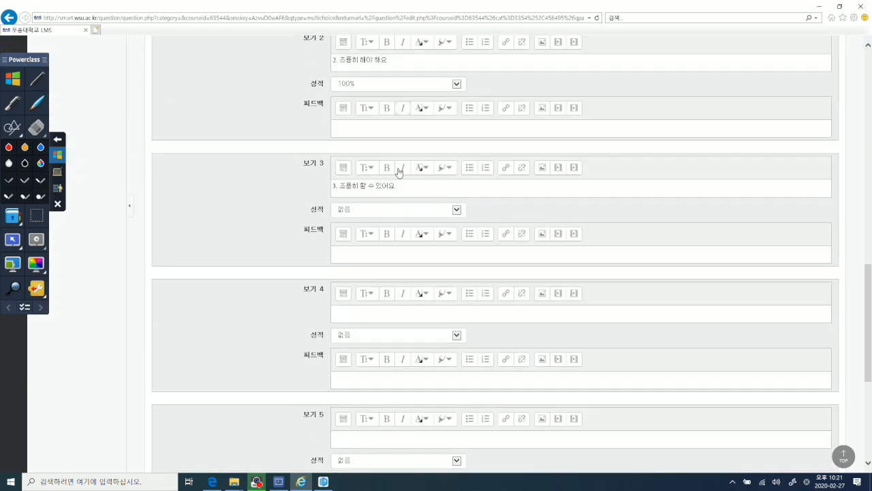
pyautogui.scroll(-5, 422, 219)
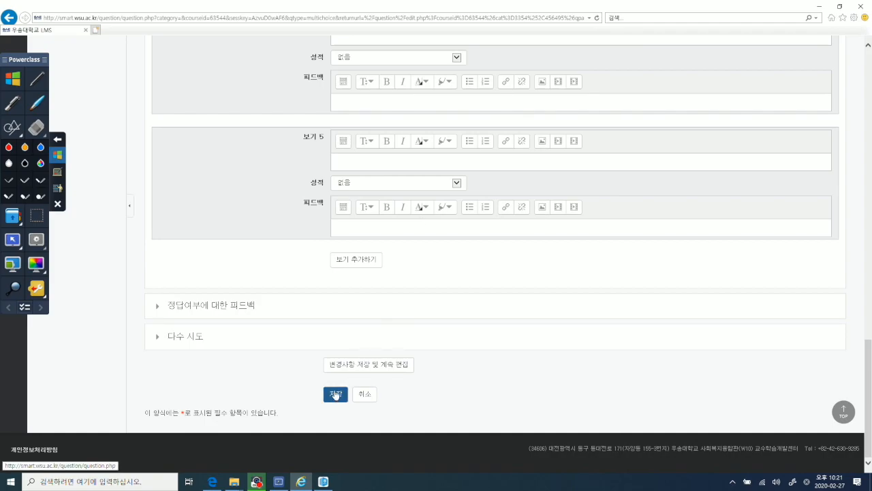
pyautogui.click(335, 394)
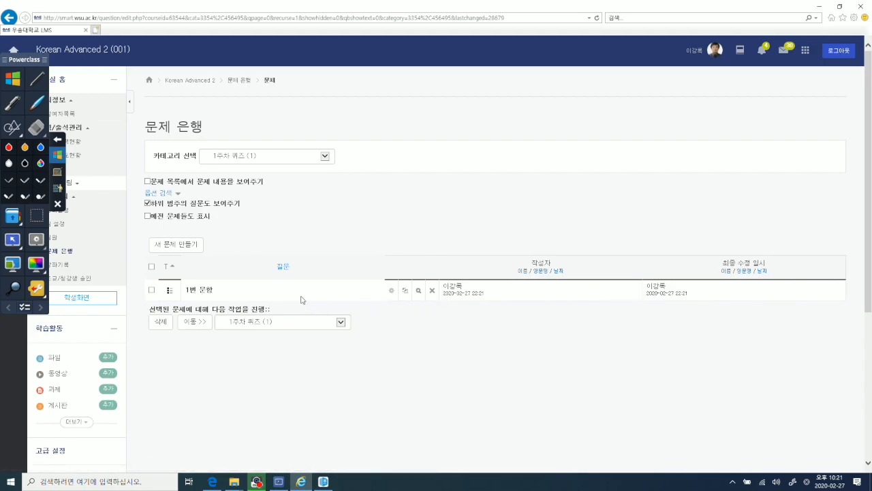
# Create another multiple-choice (선다형) question in the "1주차 퀴즈" category and name it "2번 문항"
pyautogui.scroll(-2, 281, 282)
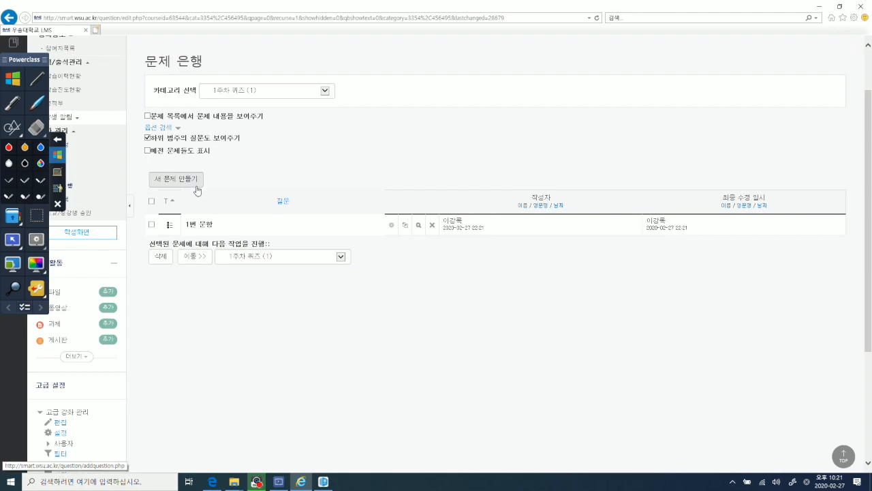
pyautogui.click(181, 186)
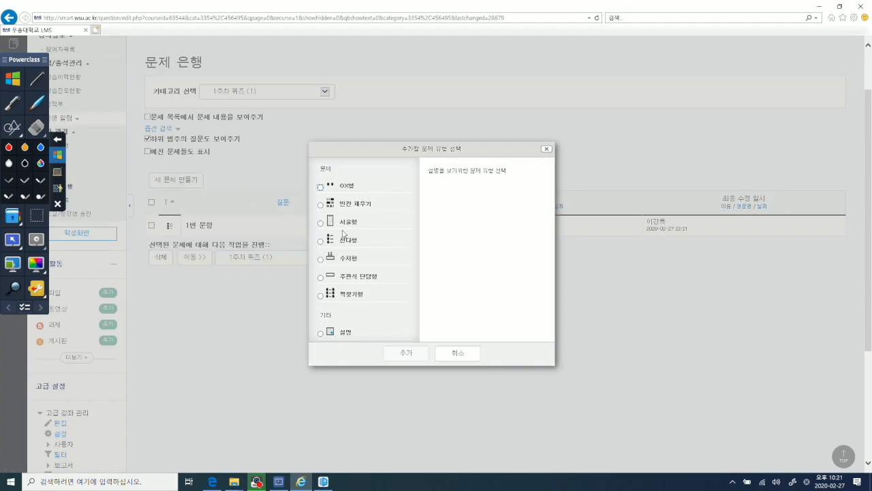
pyautogui.click(320, 242)
pyautogui.click(406, 353)
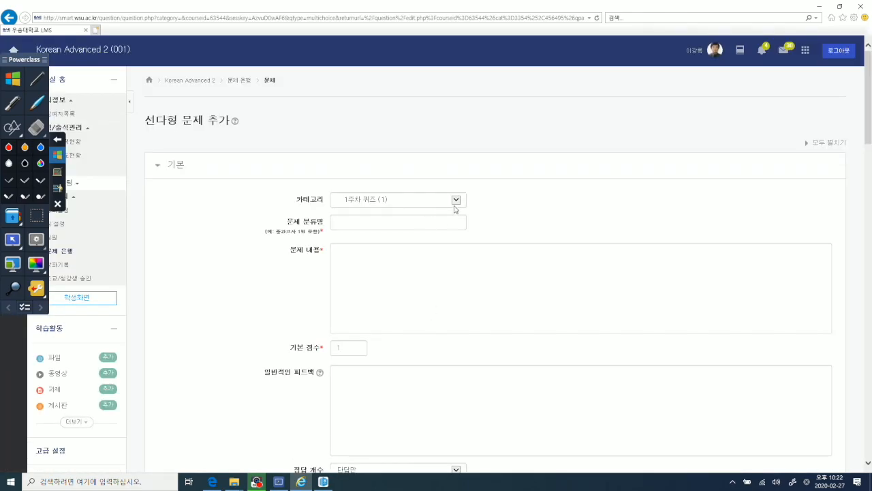
pyautogui.click(393, 224)
pyautogui.write('의')
pyautogui.write('이')
pyautogui.write('번 문항')
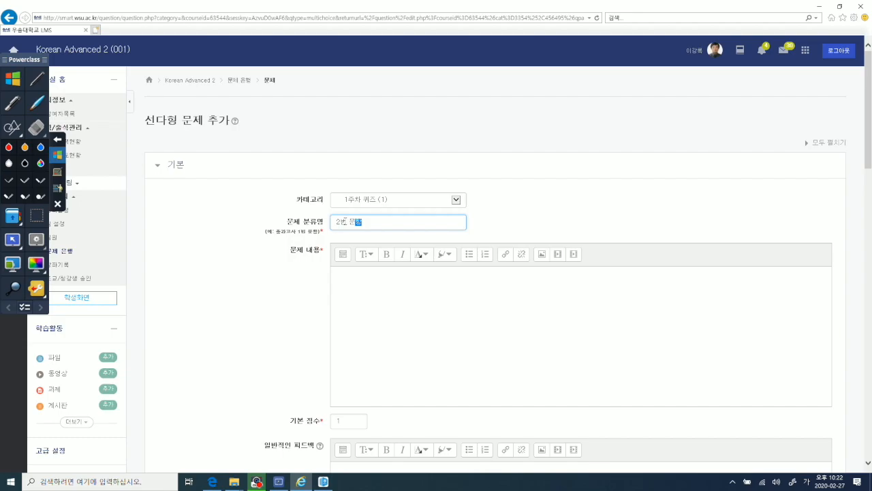
# Enter the question text "2. 다음 ______에 들어갈 알맞은 말을 고르세요." with "가 : 시험 기간에는 언제나 ________." and "나 : 너무 걱정하지 마세요."
pyautogui.click(353, 282)
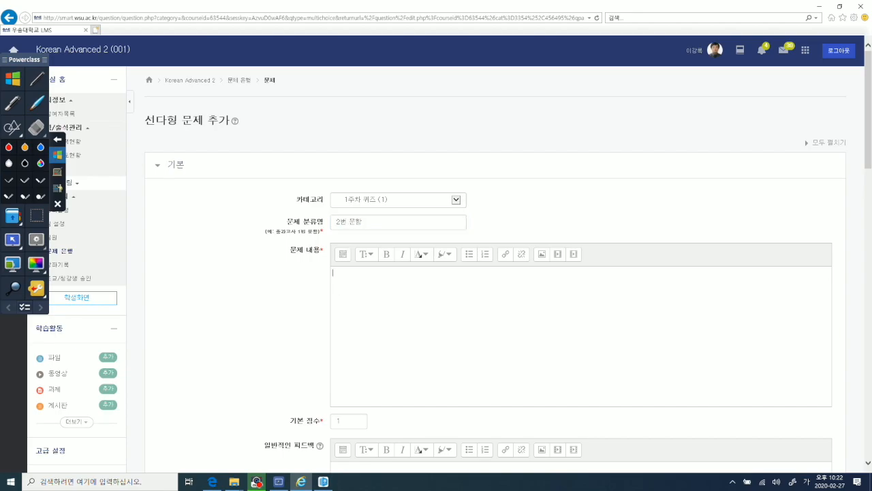
pyautogui.hotkey('alt', 'Tab')
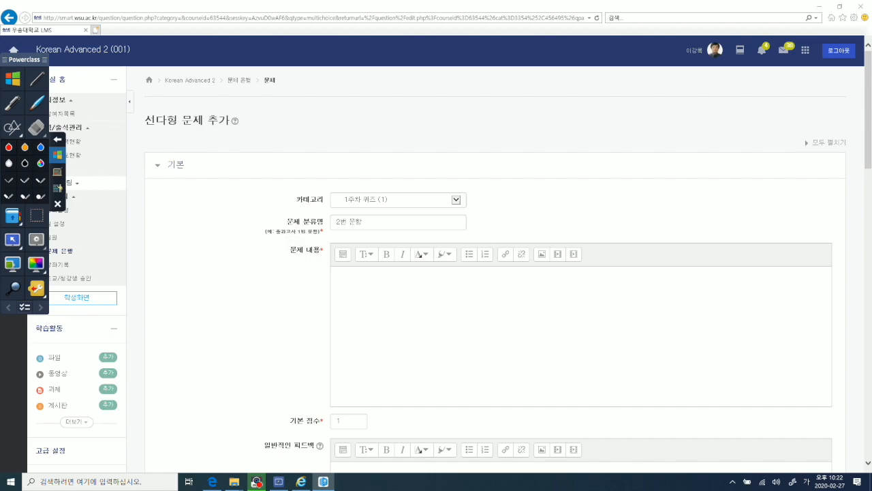
pyautogui.click(483, 299)
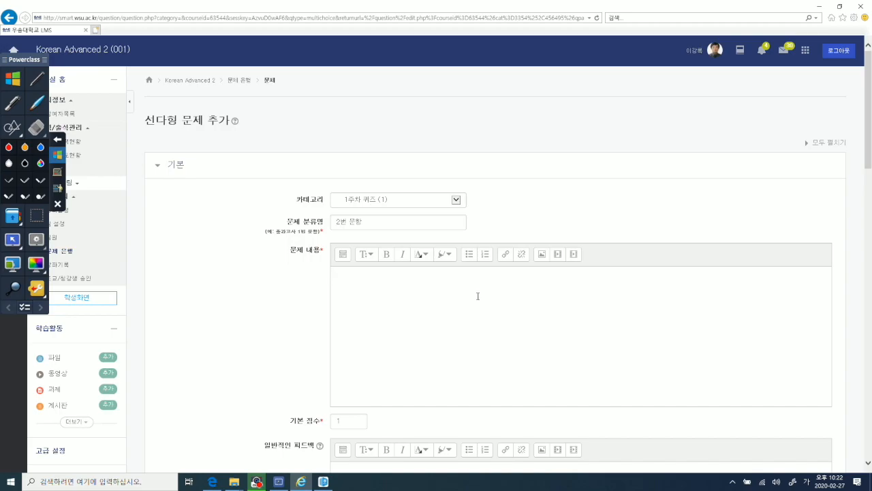
pyautogui.write('2. 다음 ______에 들어갈 알맞은 말을 고르세요. 가 : 시험 기간에는 언제나 ________. 나 : 너무 걱정하지 마세요.')
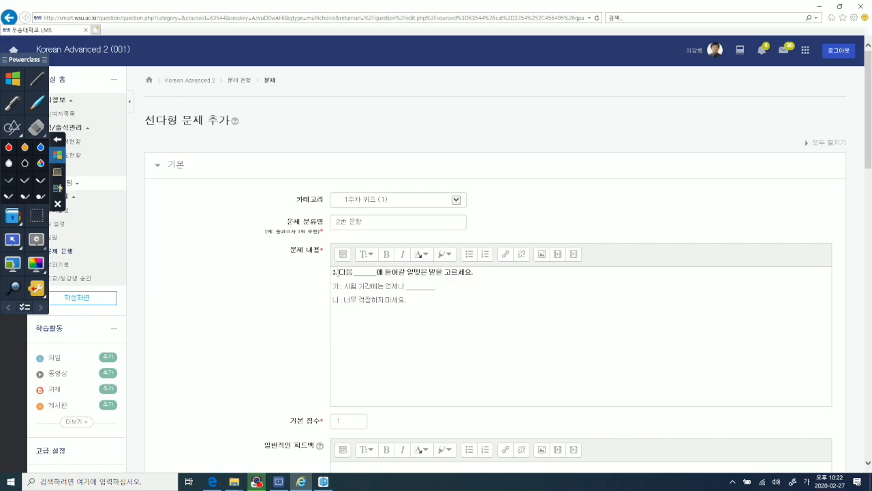
pyautogui.press('BackSpace')
pyautogui.press('BackSpace')
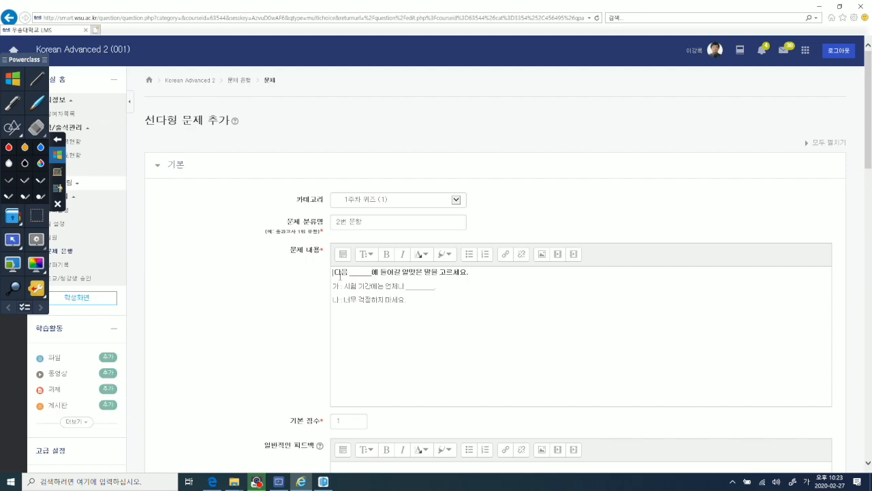
pyautogui.write('2.')
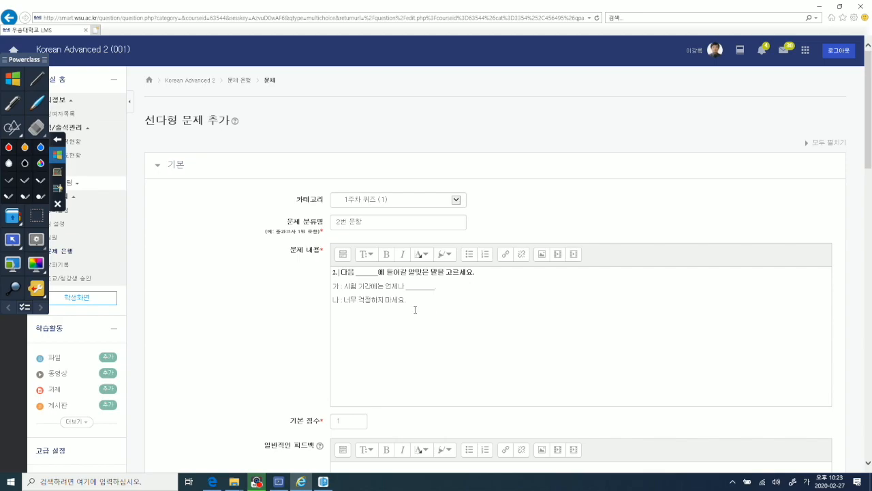
# Set the default score (기본 점수) of "2번 문항" to 0.4
pyautogui.scroll(-2, 425, 298)
pyautogui.scroll(-2, 399, 303)
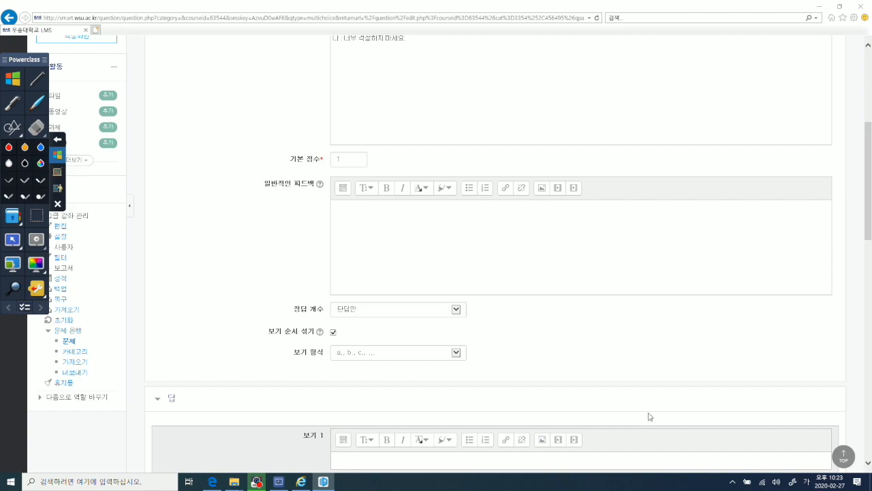
pyautogui.click(352, 161)
pyautogui.write('0.4')
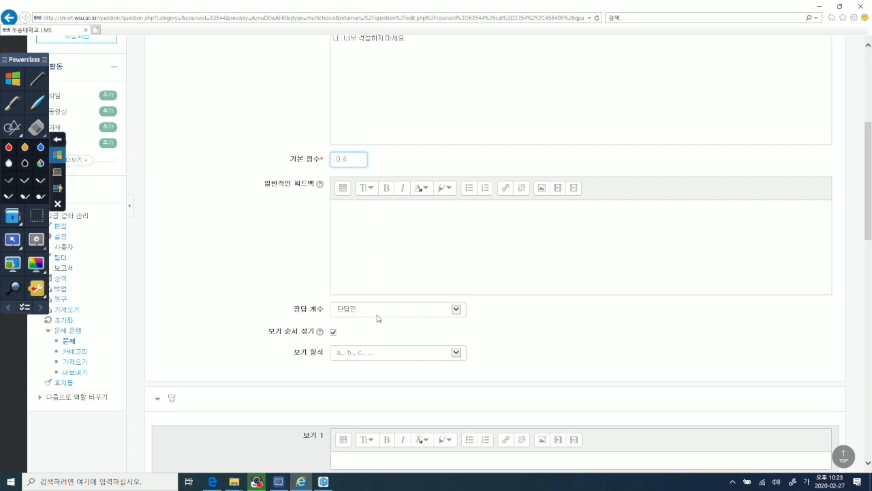
# Disable shuffling of the choices (보기 순서 섞기) for "2번 문항" and set the choice format (보기 형식) to "1., 2., 3., ..."
pyautogui.click(333, 332)
pyautogui.click(455, 353)
pyautogui.click(368, 362)
pyautogui.scroll(-1, 453, 379)
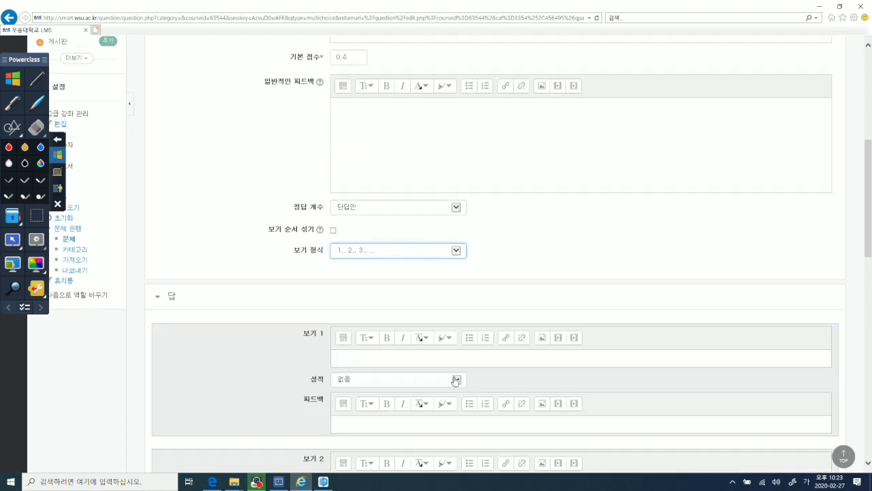
pyautogui.scroll(-1, 458, 327)
pyautogui.click(461, 276)
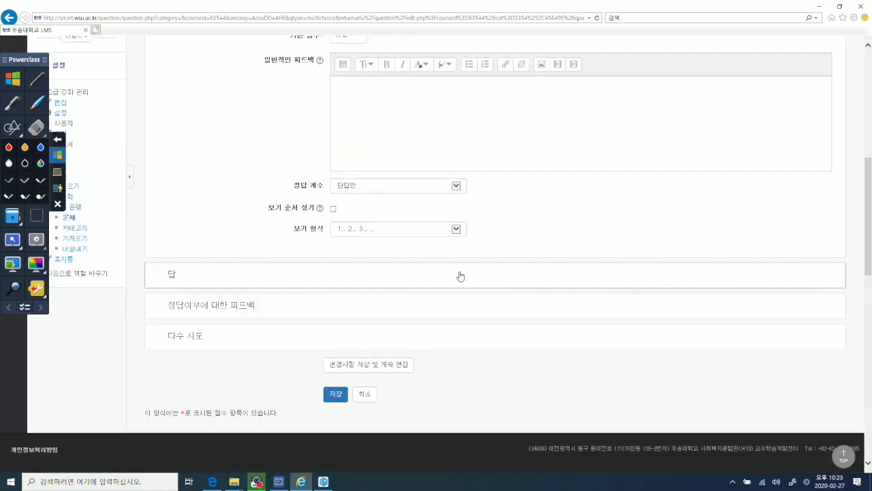
pyautogui.scroll(3, 386, 307)
pyautogui.scroll(-3, 386, 311)
pyautogui.click(382, 276)
# Fill in choices 1 to 3 with "1. 이해해요", "2. 익숙해져요" and "3. 긴장이 되요", leaving no trailing blank lines
pyautogui.scroll(-2, 379, 265)
pyautogui.click(370, 205)
pyautogui.write('1. 이해해요')
pyautogui.press('BackSpace')
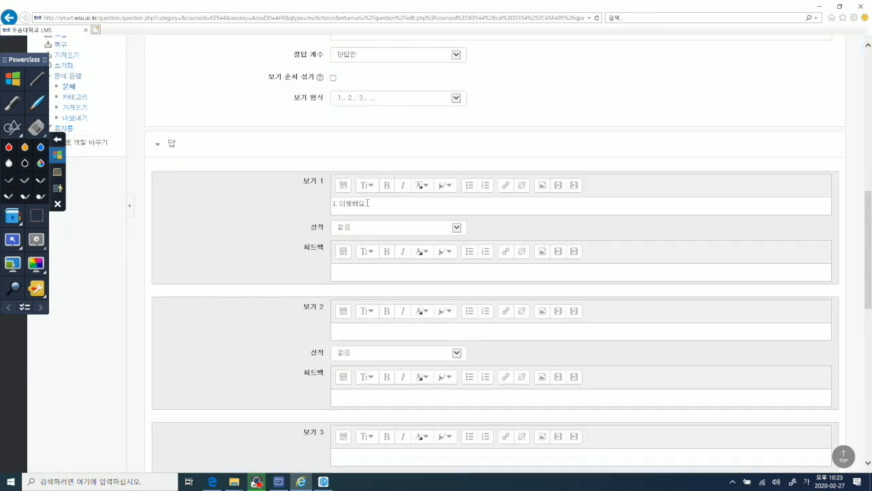
pyautogui.click(670, 336)
pyautogui.write('2. 익숙해져요')
pyautogui.scroll(-1, 393, 272)
pyautogui.press('BackSpace')
pyautogui.click(347, 391)
pyautogui.write('3. 긴장이 되요')
pyautogui.press('BackSpace')
# Set the grade (성적) of choice 3 so it counts as the correct answer, and save the question
pyautogui.click(458, 415)
pyautogui.click(354, 264)
pyautogui.scroll(-4, 595, 409)
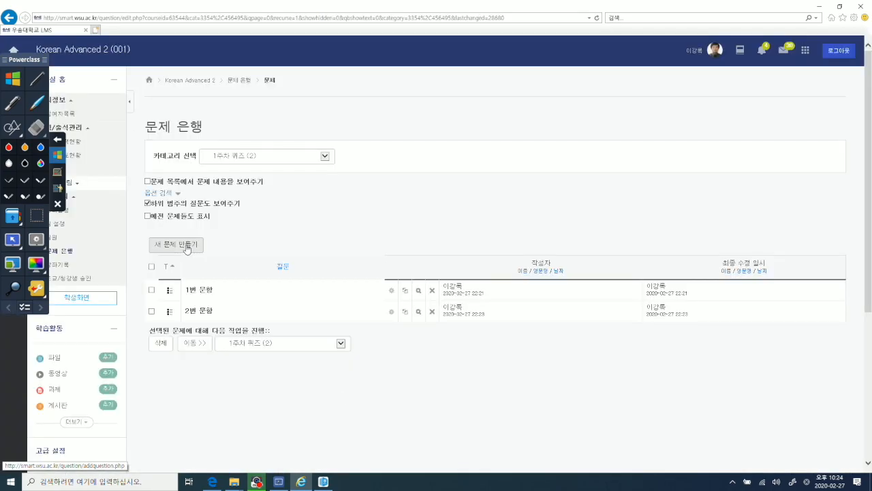
# Create a multiple-choice question (선다형) named "3번 문항" and paste its question text ending in "나 : 미안해요. 그때 ________."
pyautogui.click(175, 243)
pyautogui.click(407, 352)
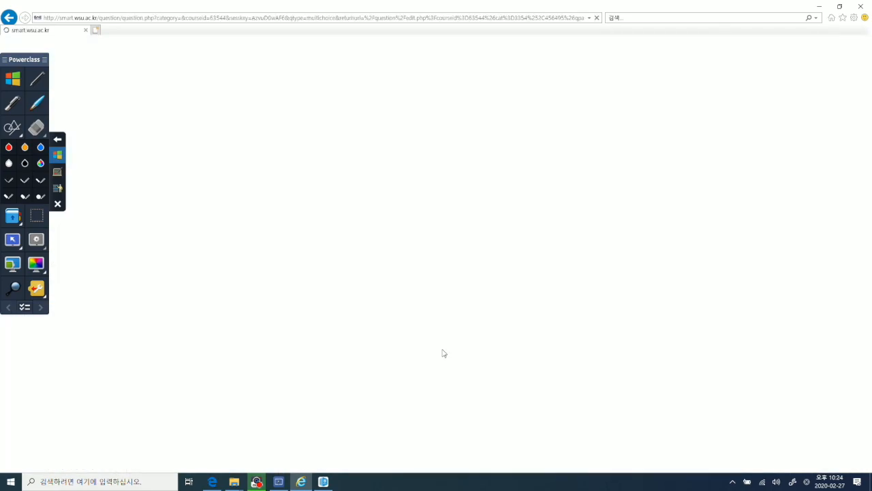
pyautogui.click(376, 220)
pyautogui.write('3번 문항')
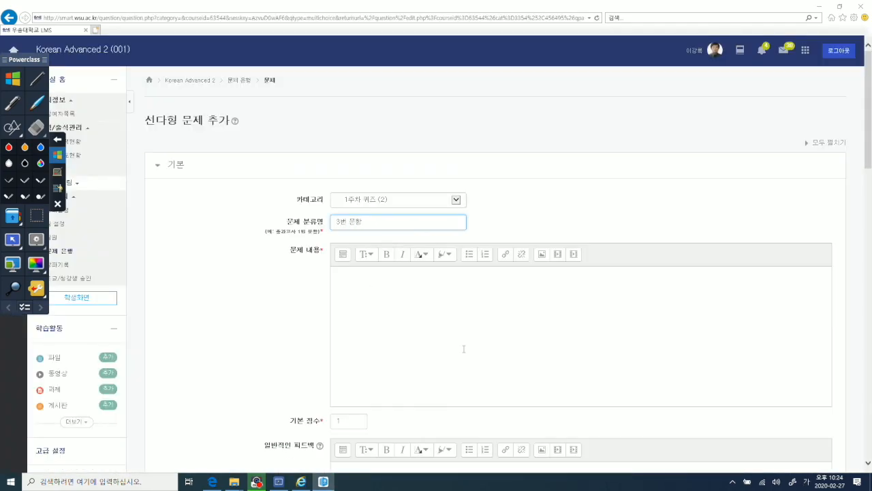
pyautogui.click(481, 402)
pyautogui.hotkey('ctrl', 'v')
# Set the default score (기본 점수) to 0.4, turn off choice shuffling (보기 순서 섞기) and use the "1., 2., 3., ..." choice format for "3번 문항"
pyautogui.press('Tab')
pyautogui.write('0.4')
pyautogui.click(333, 332)
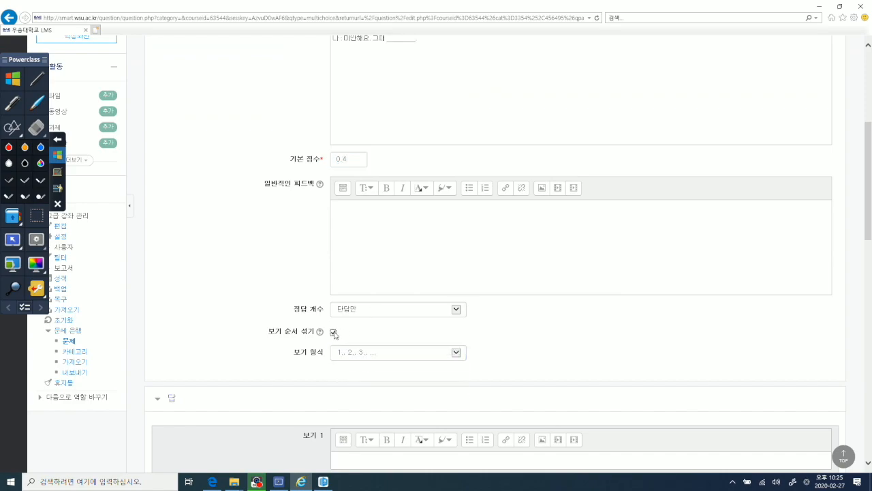
# Fill in choices 1 to 3 with "1. 잘게요", "2. 잘 거예요" and "3. 자고 있었어요", removing any trailing blank lines
pyautogui.scroll(-3, 333, 334)
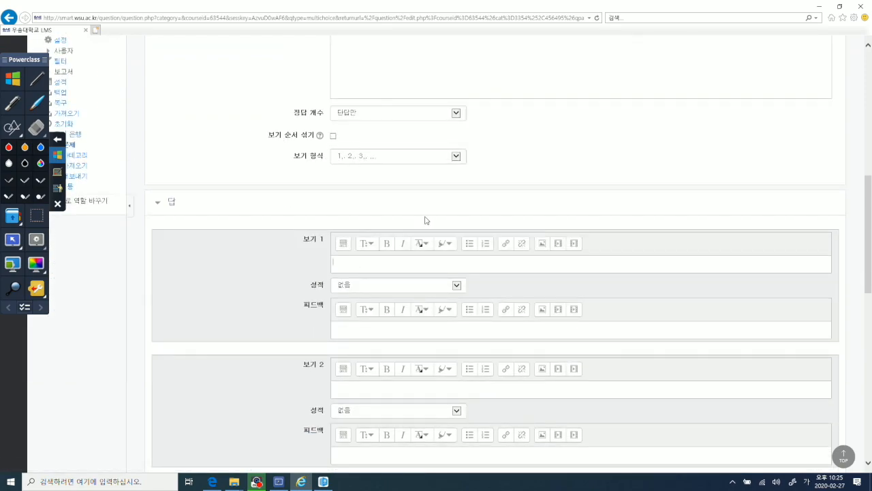
pyautogui.write('1. 잘게요')
pyautogui.press('Delete')
pyautogui.click(376, 390)
pyautogui.write('2. 잘 거예요')
pyautogui.press('Delete')
pyautogui.scroll(-3, 362, 353)
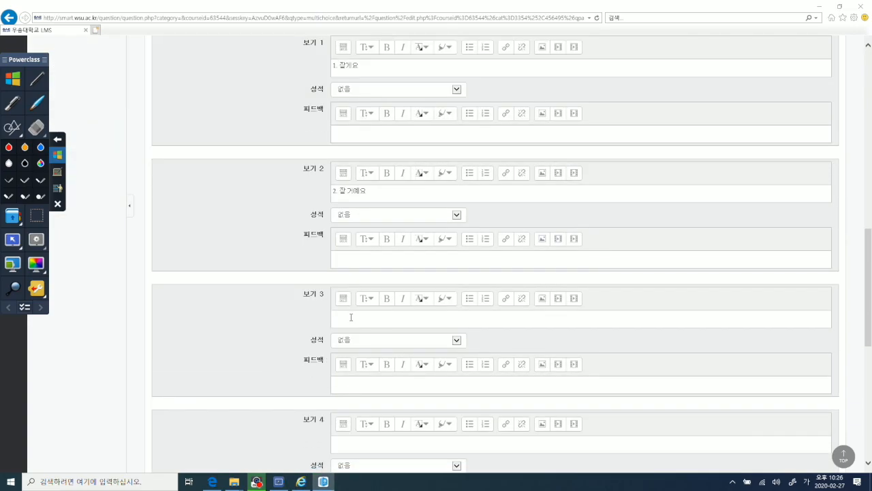
pyautogui.click(351, 317)
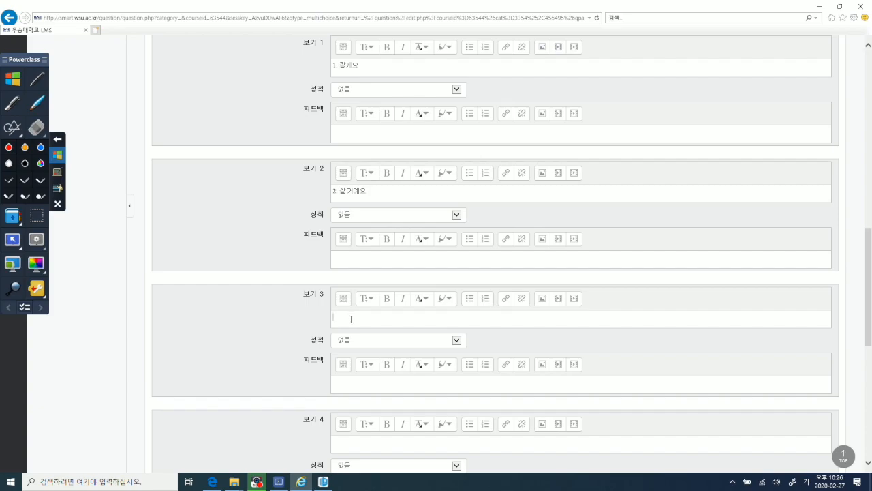
pyautogui.write('3. 자고 있었어요')
pyautogui.press('BackSpace')
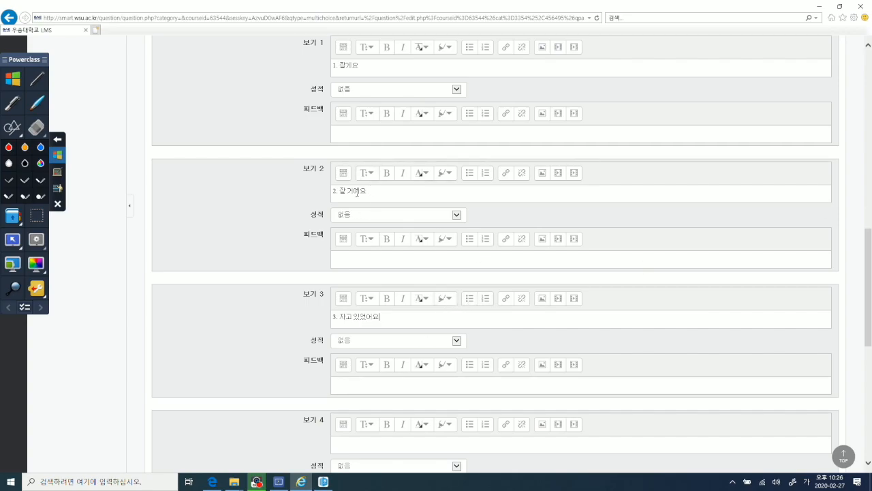
# Set the grade (성적) of choice 3 "자고 있었어요" to 100% and save the question
pyautogui.scroll(1, 389, 133)
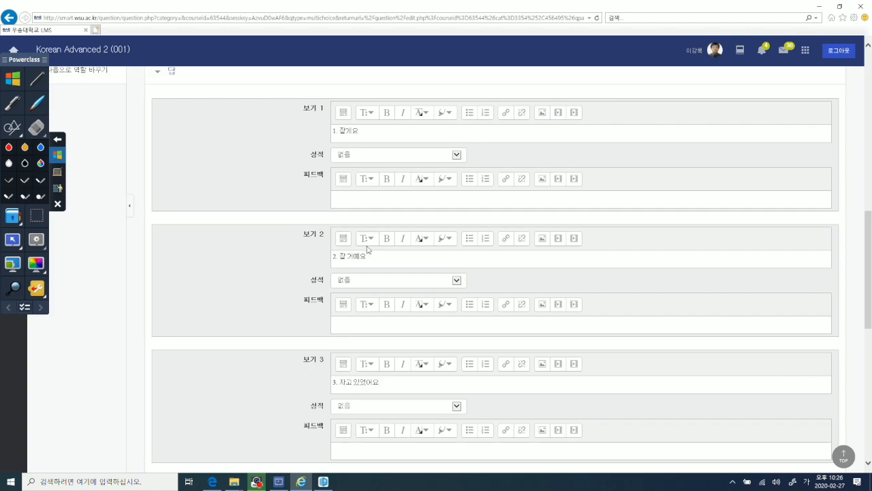
pyautogui.scroll(-1, 361, 391)
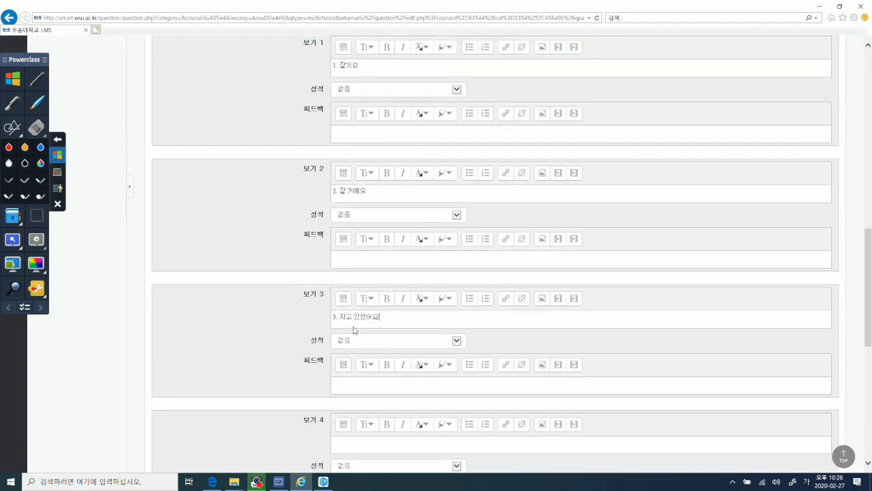
pyautogui.click(366, 339)
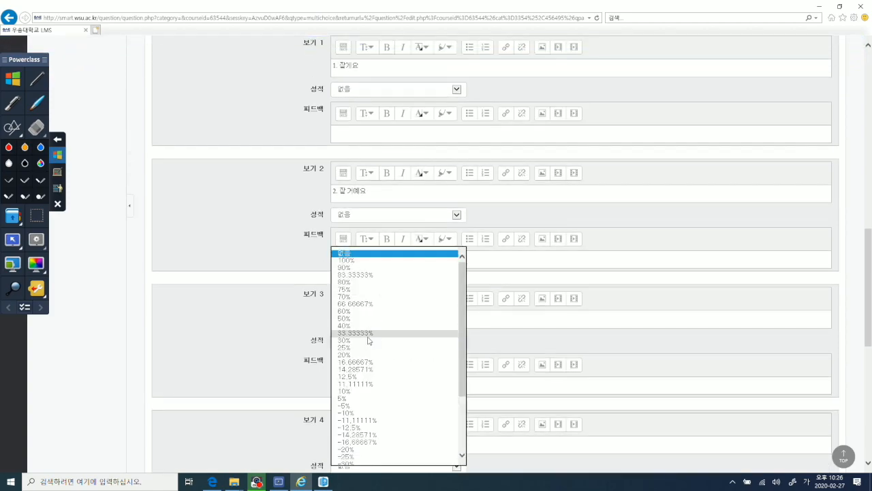
pyautogui.click(371, 261)
pyautogui.scroll(-6, 351, 399)
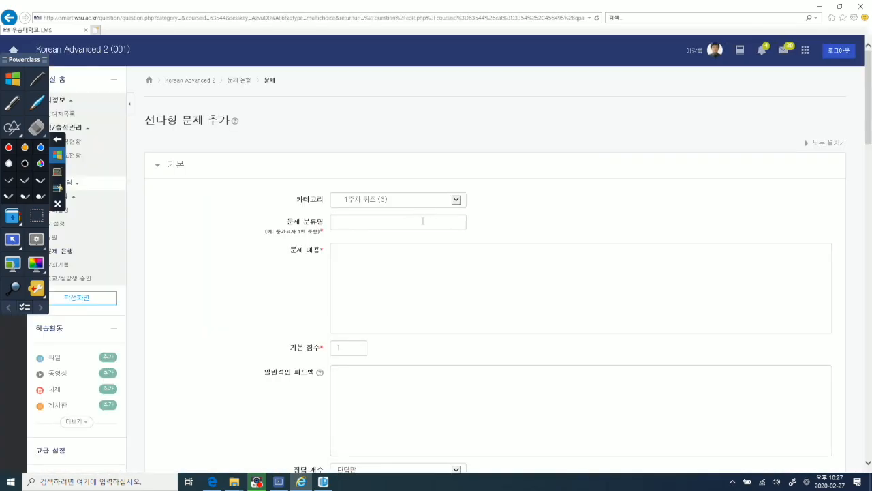
# Name the new multiple-choice question "4번 문항" and configure its choices as unshuffled with the "1., 2., 3., ..." format
pyautogui.click(423, 221)
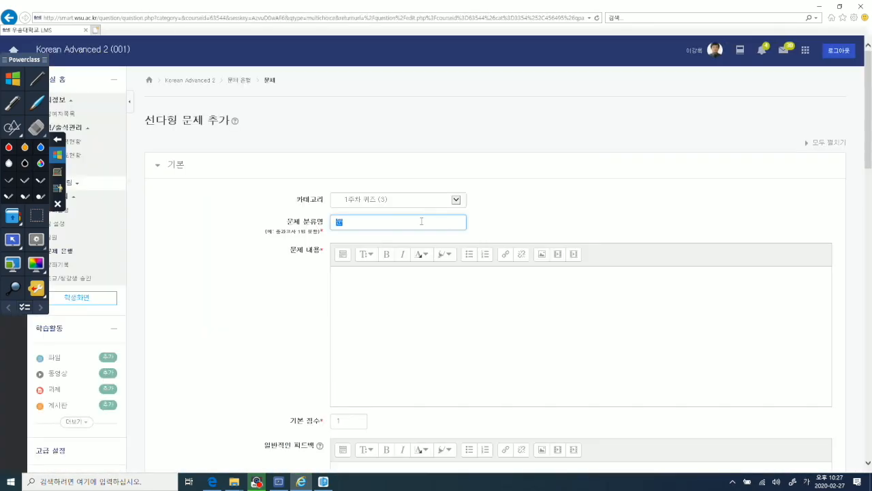
pyautogui.write('4번 문항')
pyautogui.scroll(-5, 414, 275)
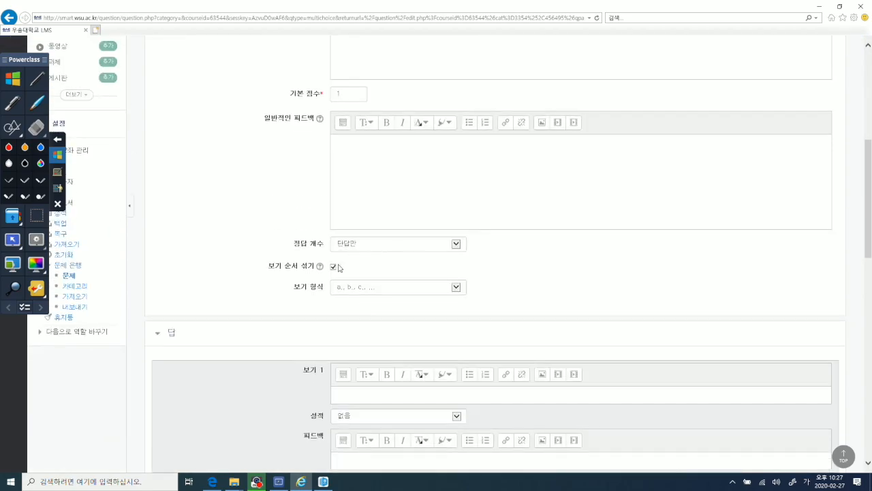
pyautogui.scroll(2, 409, 409)
pyautogui.scroll(-3, 395, 355)
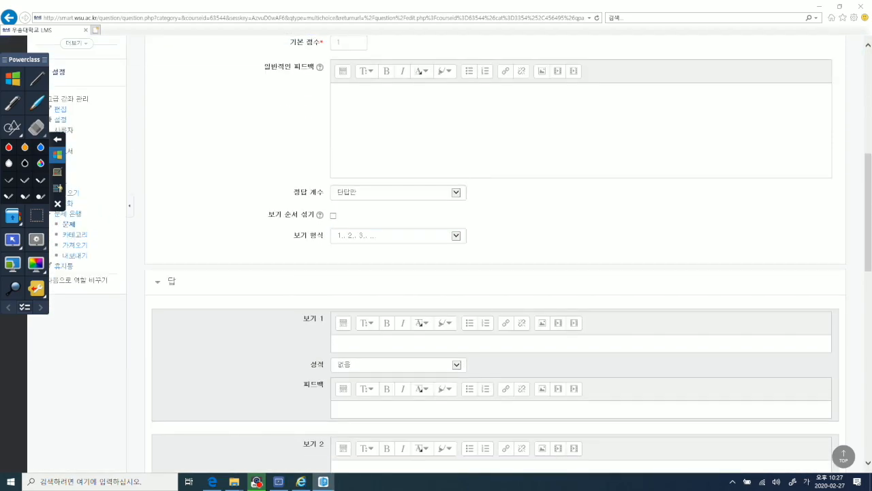
# Enter "4. 다음 ______에 들어갈 알맞은 말을 고르세요." with the dialogue about studying with a friend, and set the default score to 0.4
pyautogui.scroll(4, 409, 273)
pyautogui.click(405, 172)
pyautogui.write('4. 다음 ______에 들어갈 알맞은 말을 고르세요. 가 : 어제 친구하고 같이 공부했어요? 나 : 아니요, 친구와 같이 ____________ 친구가 안 왔어요. 그래서 혼자 공부했어요.')
pyautogui.doubleClick(335, 306)
pyautogui.write('0.4')
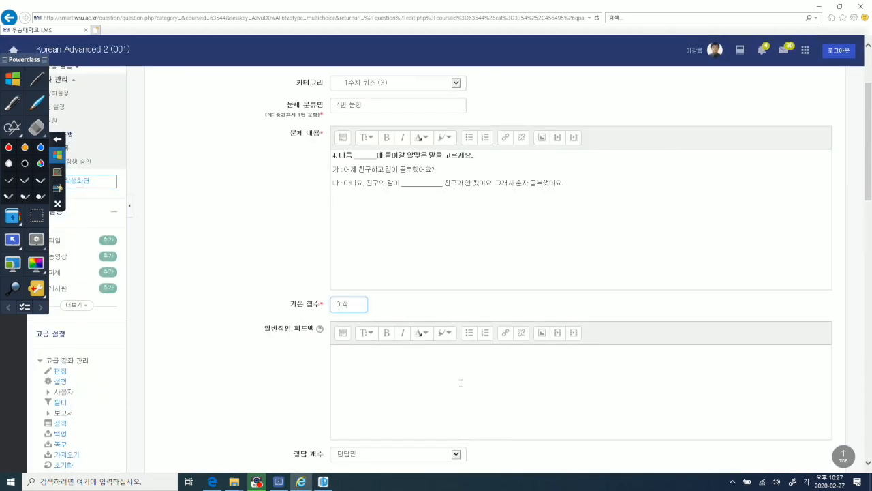
# Fill in choices 1 to 3 with "1. 공부했기로 했는데", "2. 공부하기로 했는데" and "3. 공부하기로 하는데"
pyautogui.scroll(-5, 459, 381)
pyautogui.scroll(3, 387, 217)
pyautogui.scroll(3, 389, 218)
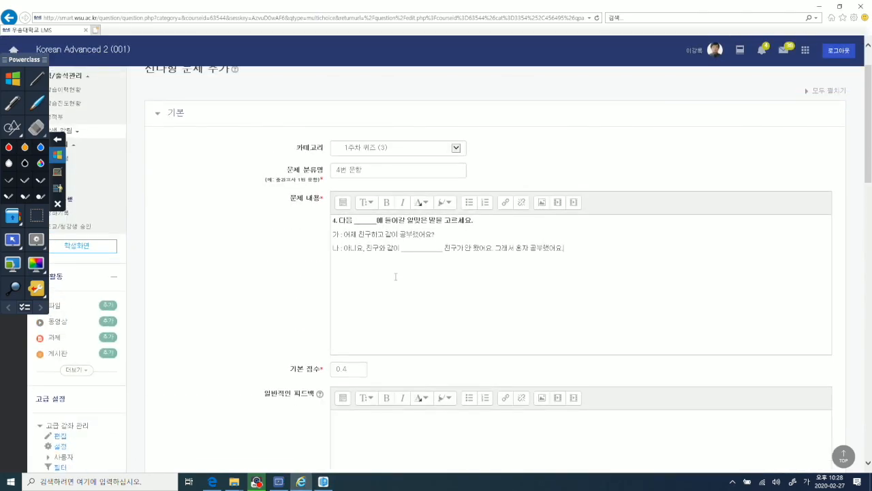
pyautogui.scroll(-5, 400, 273)
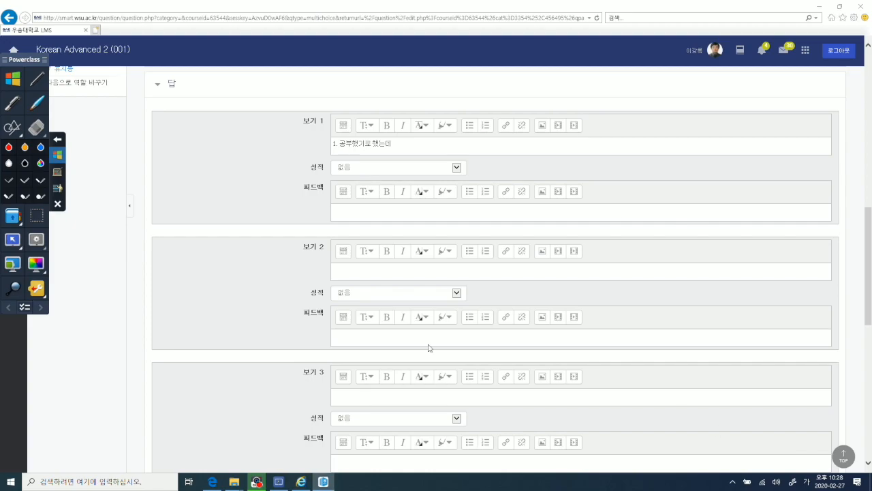
pyautogui.click(384, 272)
pyautogui.write('2. 공부하기로 했는데')
pyautogui.press('BackSpace')
pyautogui.scroll(-2, 387, 285)
pyautogui.click(383, 267)
pyautogui.write('3. 공부하기로 하는데')
pyautogui.press('BackSpace')
# Set the grade (성적) for the answer choices of "4번 문항" and save the question
pyautogui.scroll(10, 469, 286)
pyautogui.scroll(-15, 469, 285)
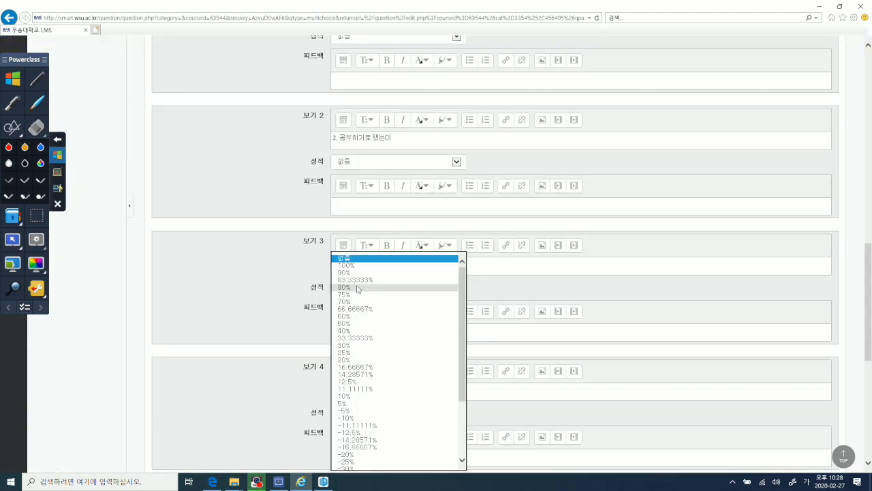
pyautogui.click(360, 393)
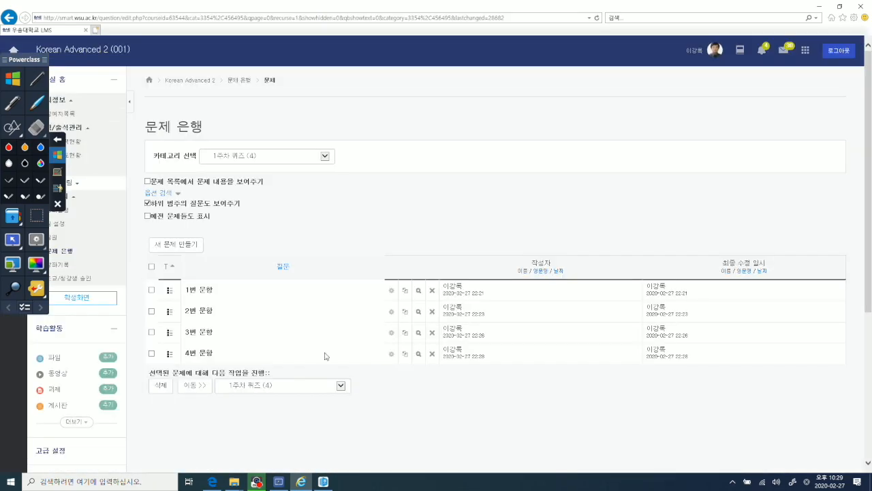
# Create another multiple-choice question (선다형) in the week 1 quiz category and name it "5번 문항"
pyautogui.click(180, 248)
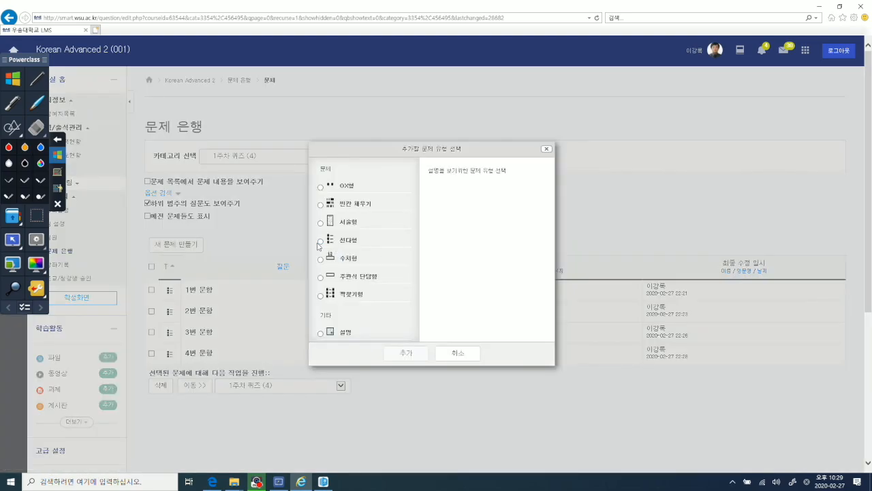
pyautogui.click(321, 241)
pyautogui.click(415, 353)
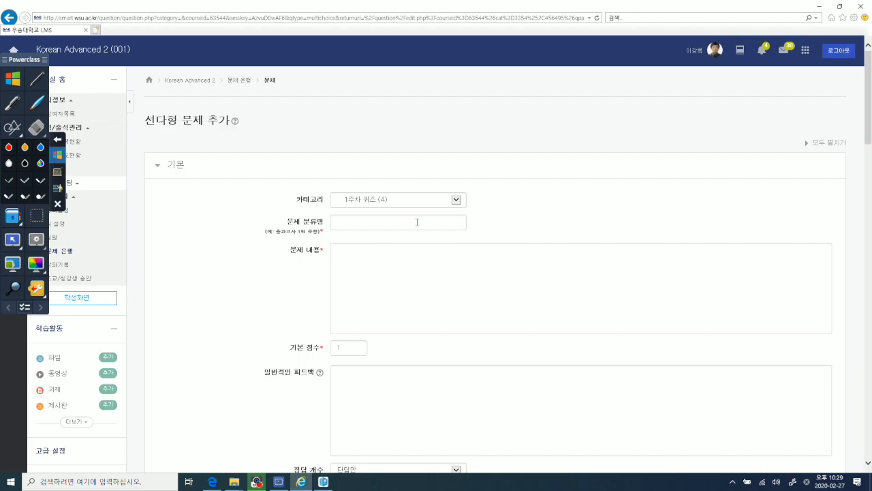
pyautogui.click(417, 222)
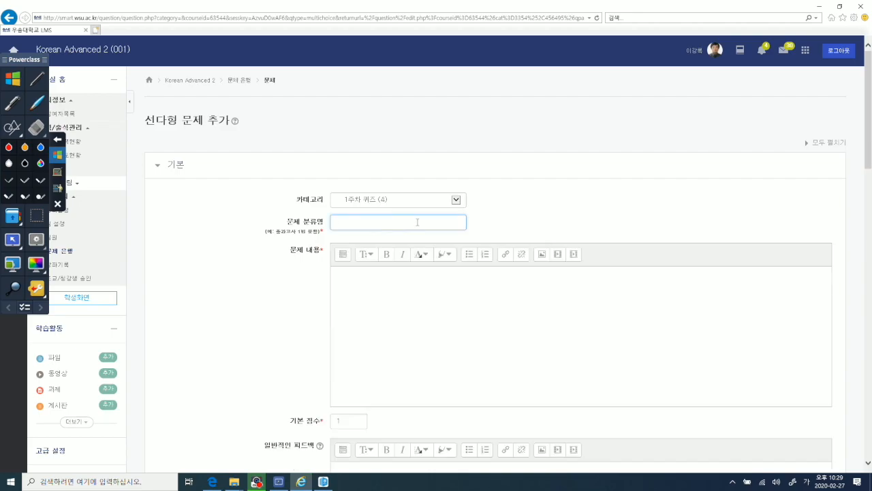
pyautogui.write('되')
pyautogui.write('번')
pyautogui.write(' 문항')
# Enter "5. 다음 ______에 들어갈 알맞은 말을 고르세요." with the violin and piano dialogue as the question content (문제 내용)
pyautogui.click(461, 280)
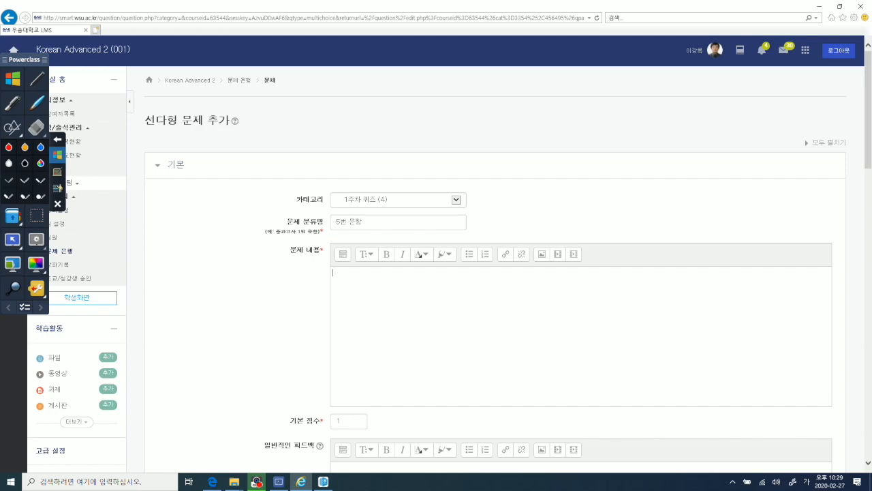
pyautogui.hotkey('alt', 'Tab')
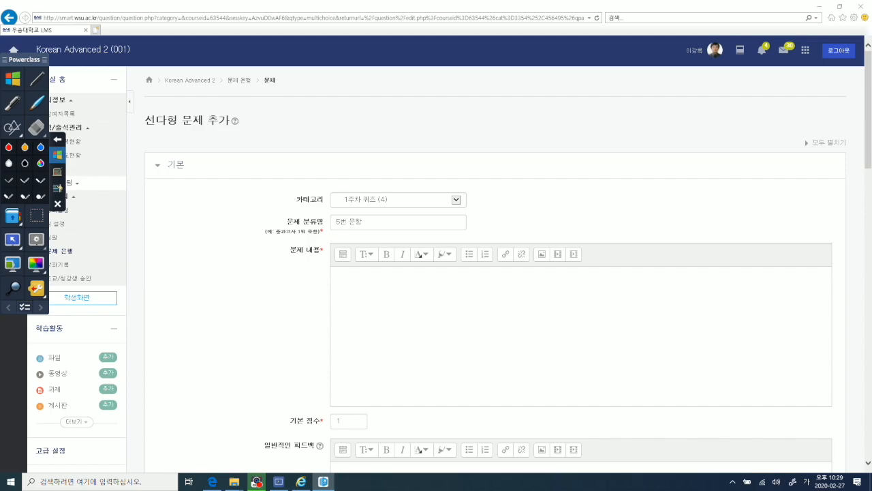
pyautogui.click(468, 288)
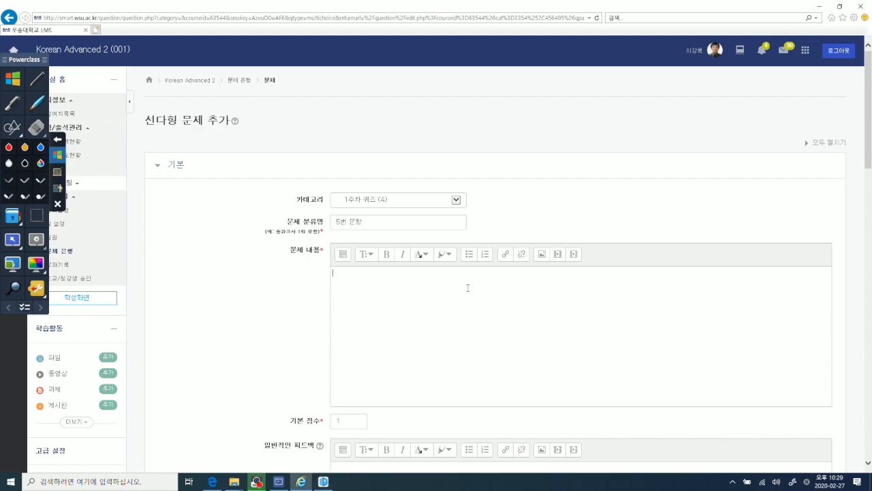
pyautogui.write('다음 ______에 들어갈 알맞은 말을 고르세요. 가 : 바이올린도 연주할 줄 알아요? 나 : 아니요, 저는 피아노____ 칠 줄 알아요.')
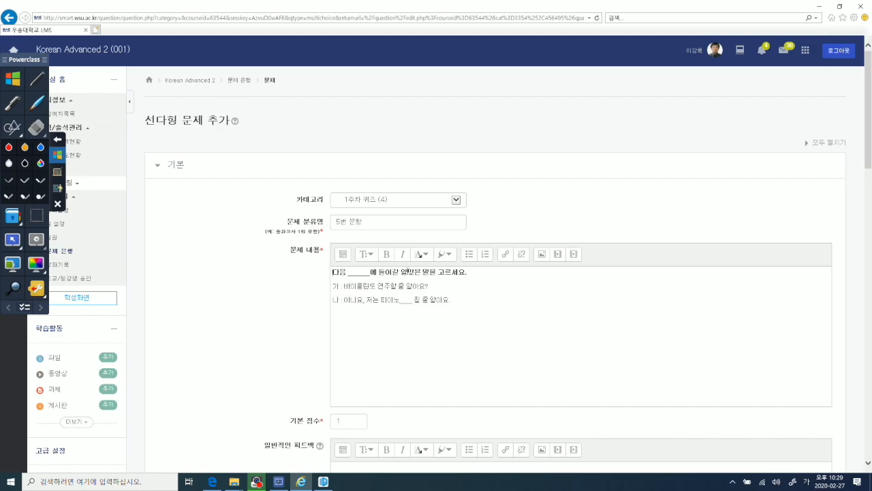
pyautogui.write('5.')
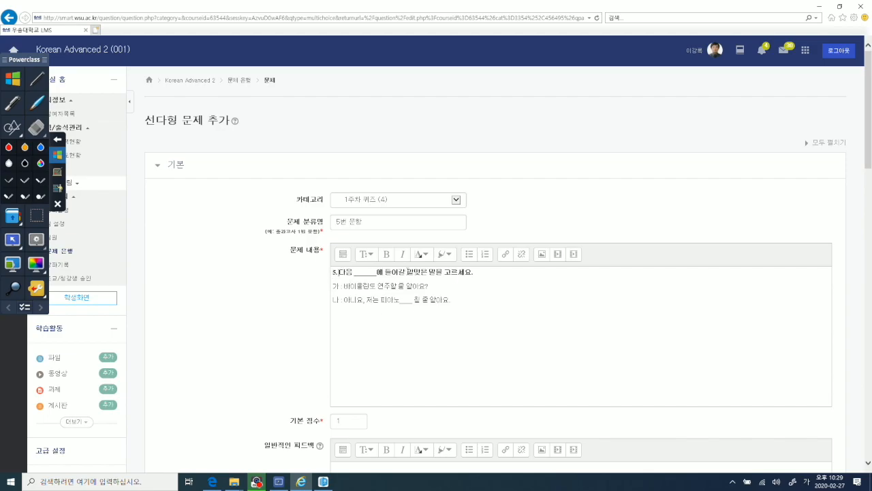
# Set the default score (기본 점수) of "5번 문항" to 0.4
pyautogui.scroll(-2, 434, 336)
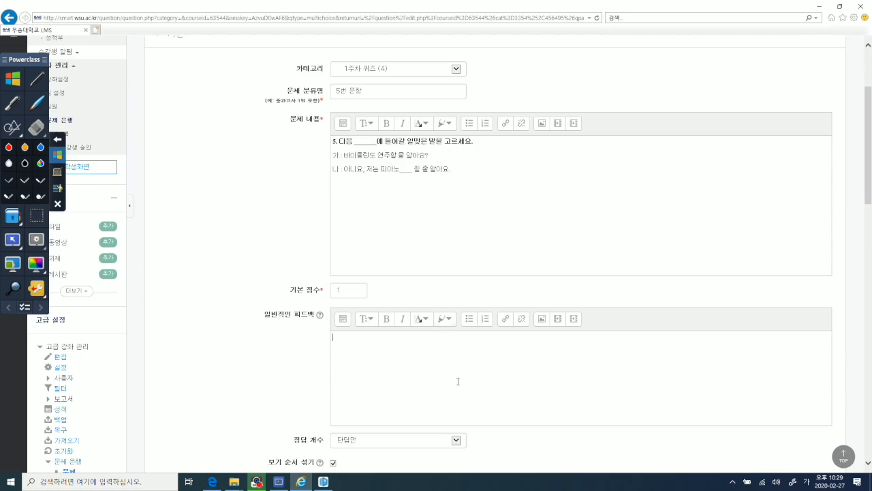
pyautogui.scroll(-3, 450, 369)
pyautogui.doubleClick(351, 96)
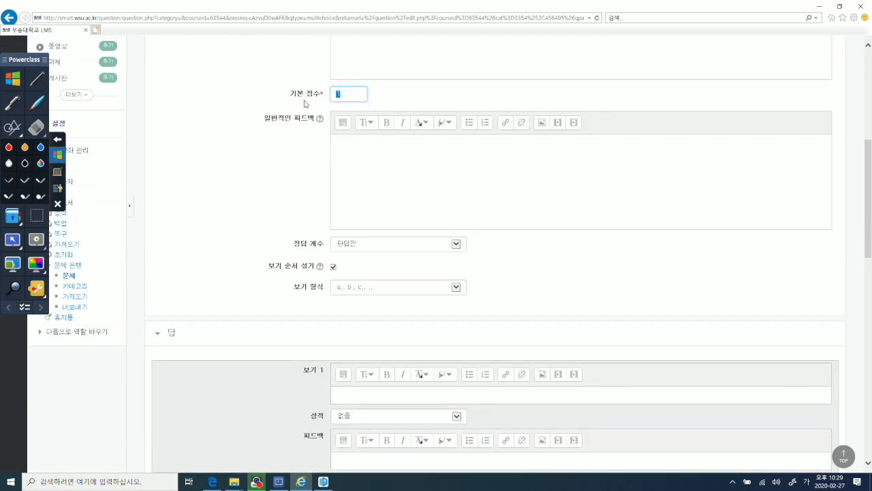
pyautogui.write('0.4')
# Disable shuffling of the choices (보기 순서 섞기) for "5번 문항" and set the choice format (보기 형식) to "1., 2., 3., ..."
pyautogui.click(333, 267)
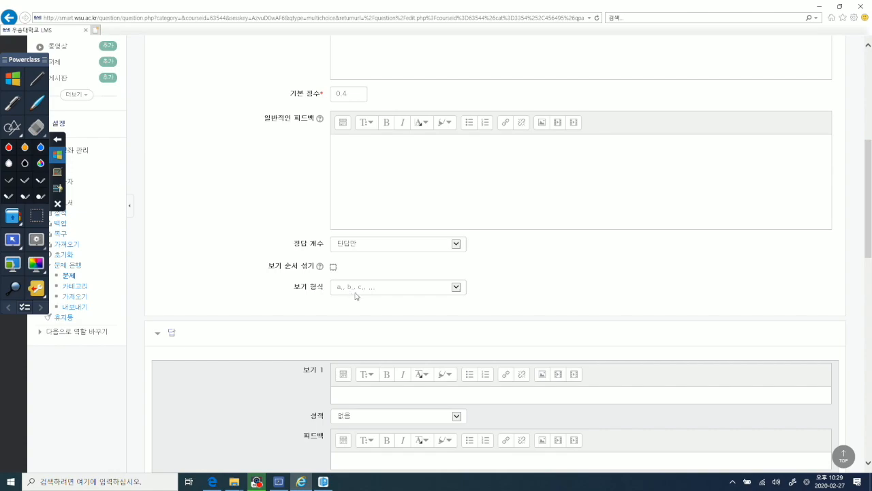
pyautogui.click(455, 289)
pyautogui.click(360, 303)
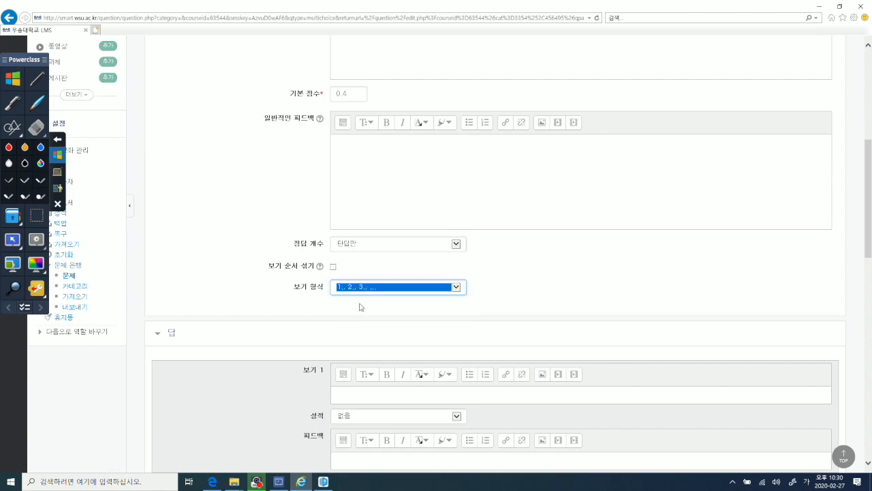
pyautogui.click(367, 338)
# Enter "1. 가" as choice 1 (보기 1) of "5번 문항"
pyautogui.scroll(-3, 367, 338)
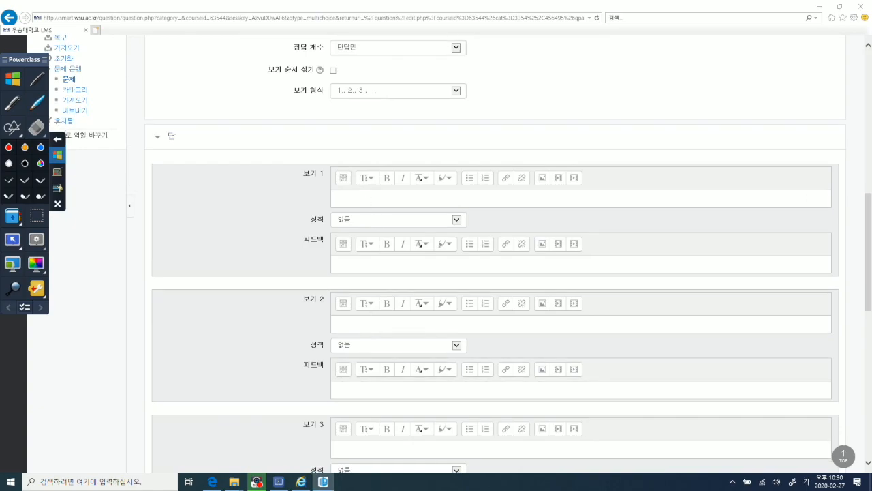
pyautogui.click(351, 260)
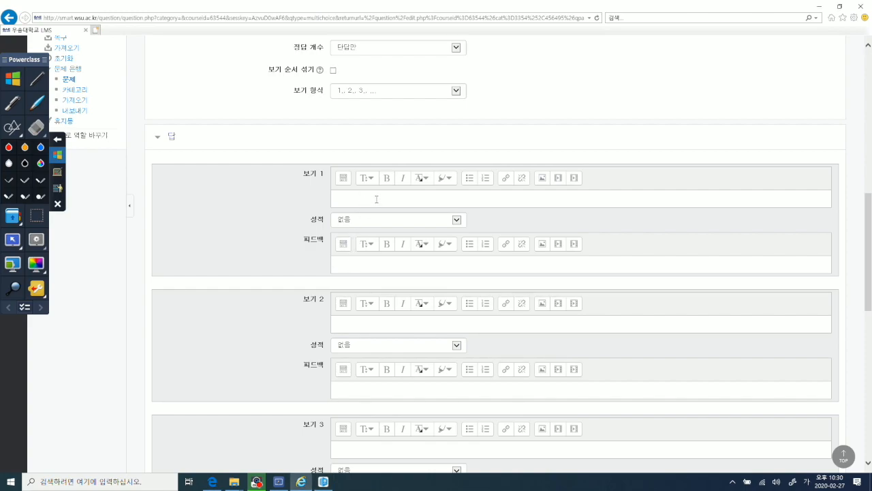
pyautogui.click(376, 199)
pyautogui.write('1. 가')
pyautogui.press('BackSpace')
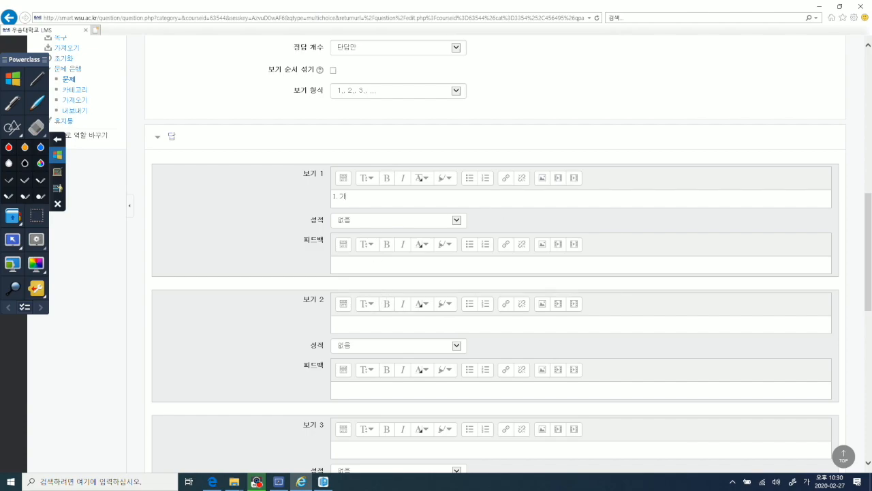
pyautogui.hotkey('alt', 'Tab')
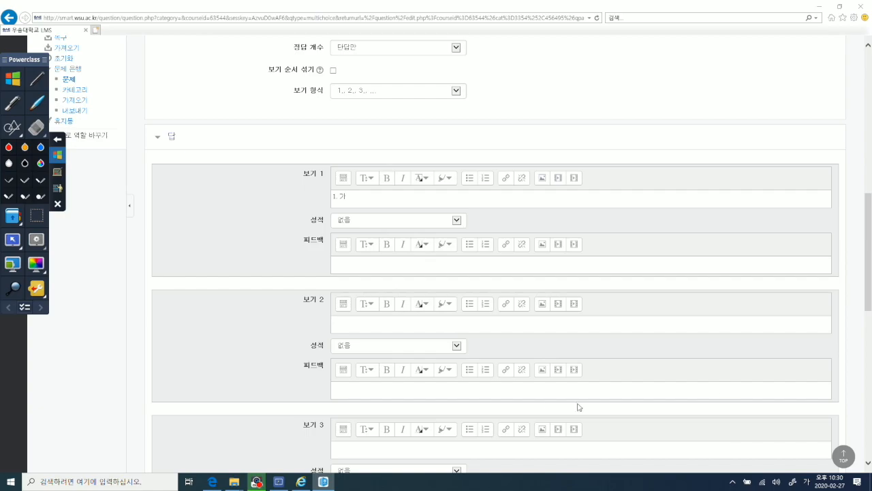
# Enter "2. 만" as choice 2 (보기 2) and "3. 에게" as choice 3 (보기 3)
pyautogui.click(366, 323)
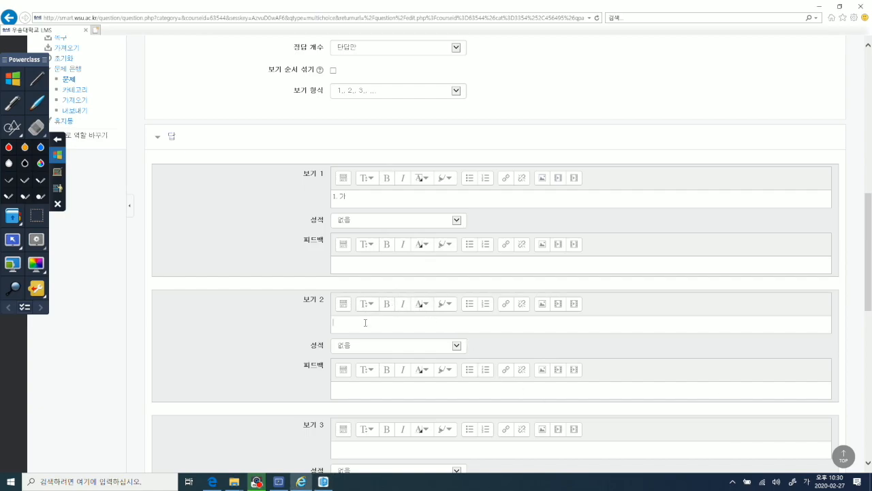
pyautogui.write('2. 만')
pyautogui.press('BackSpace')
pyautogui.hotkey('alt', 'Tab')
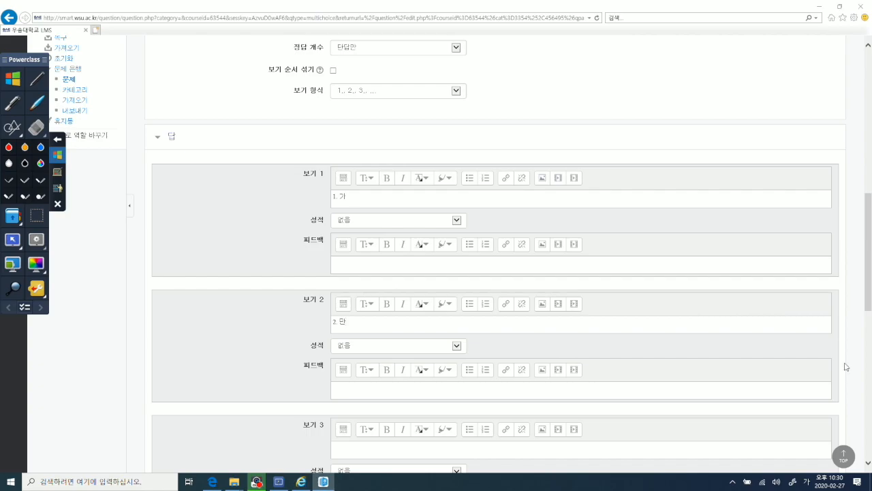
pyautogui.scroll(-2, 420, 354)
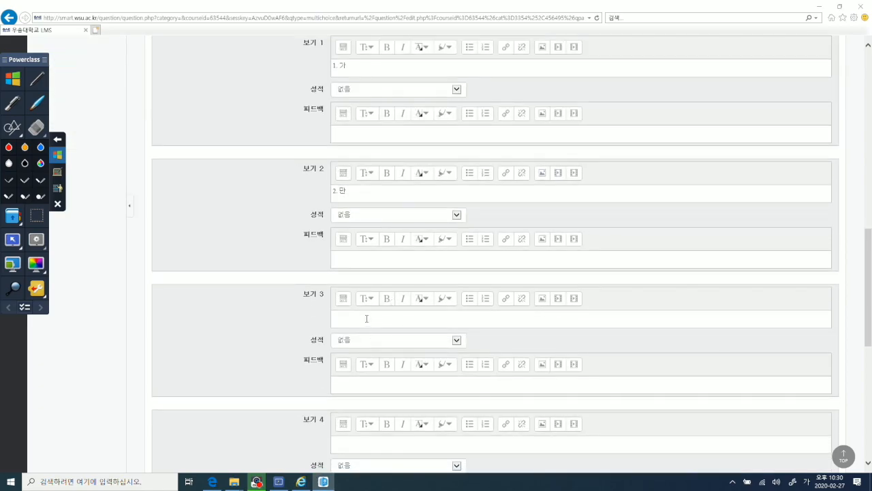
pyautogui.click(367, 318)
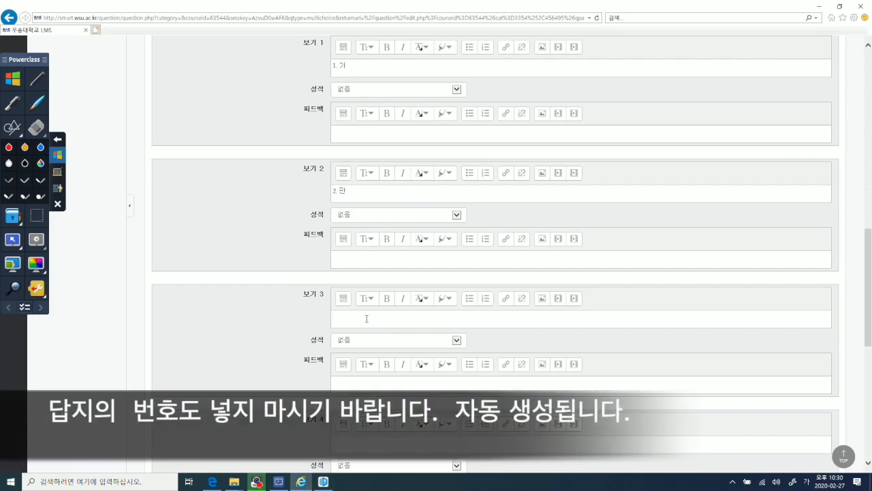
pyautogui.write('3. 예제')
pyautogui.press('Return')
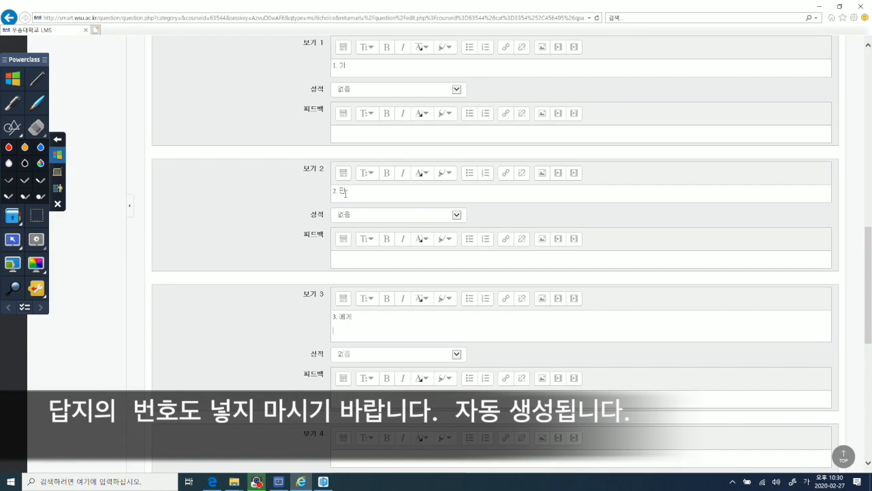
# Set the grade (성적) of choice 2 to 100% and save "5번 문항" to the question bank
pyautogui.click(357, 214)
pyautogui.click(423, 222)
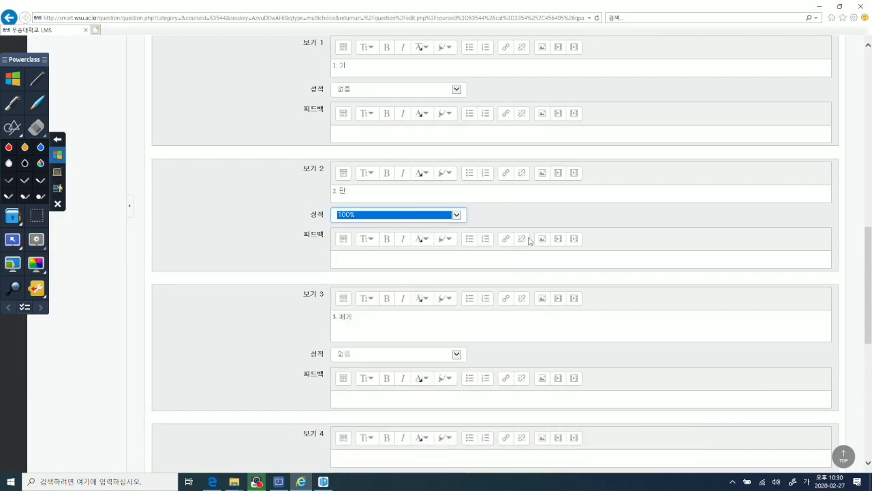
pyautogui.click(653, 263)
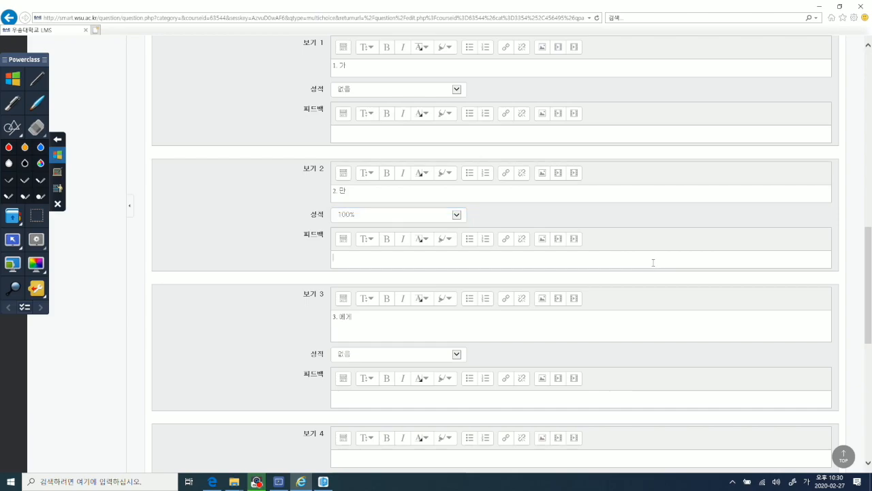
pyautogui.scroll(-10, 523, 297)
pyautogui.click(337, 395)
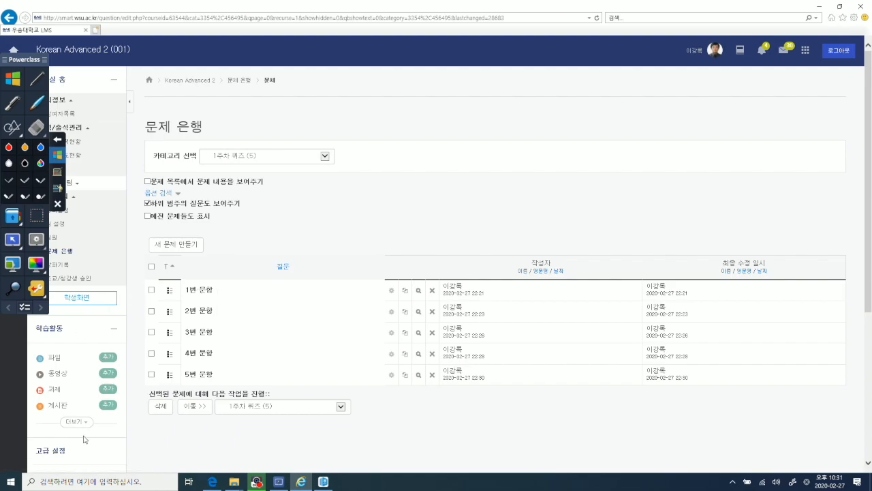
# Return to the Korean Advanced 2 course page and turn on course editing (편집)
pyautogui.scroll(-3, 81, 424)
pyautogui.scroll(-2, 80, 422)
pyautogui.scroll(4, 117, 395)
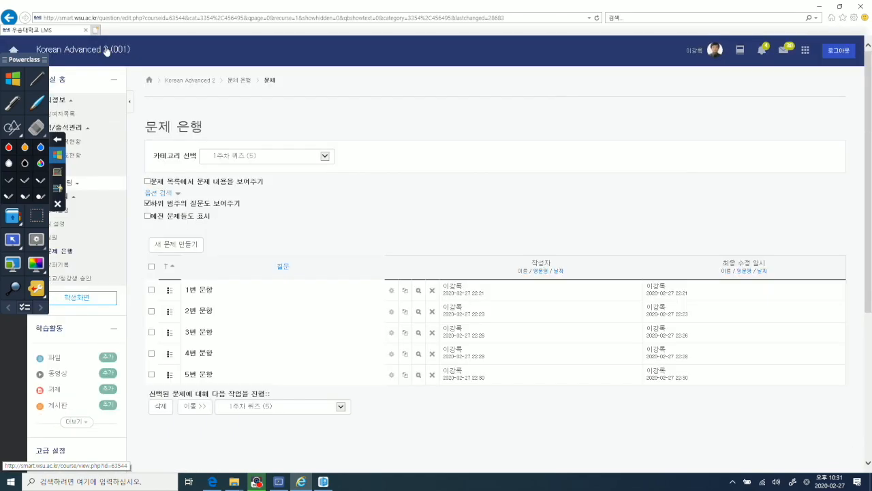
pyautogui.click(107, 49)
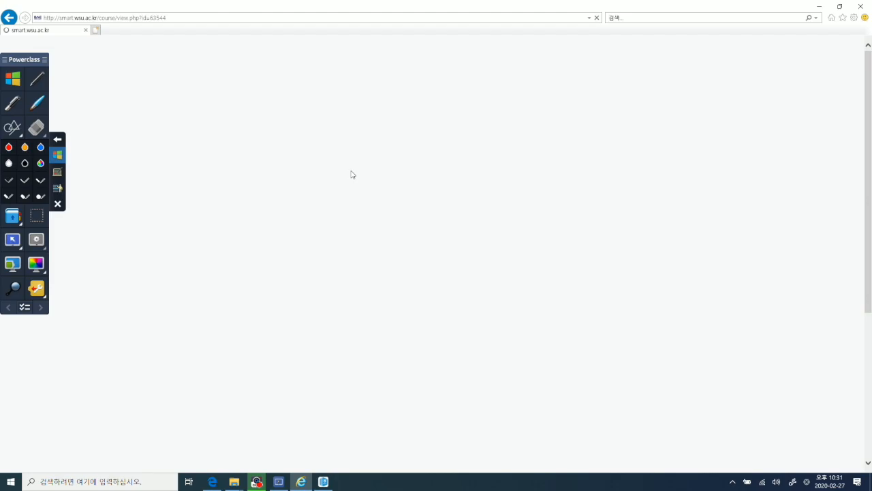
pyautogui.scroll(-2, 353, 221)
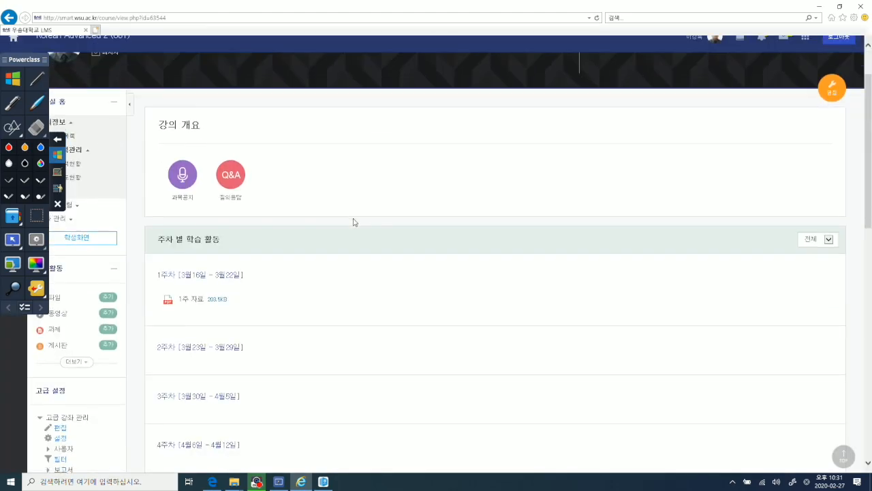
pyautogui.scroll(-4, 361, 212)
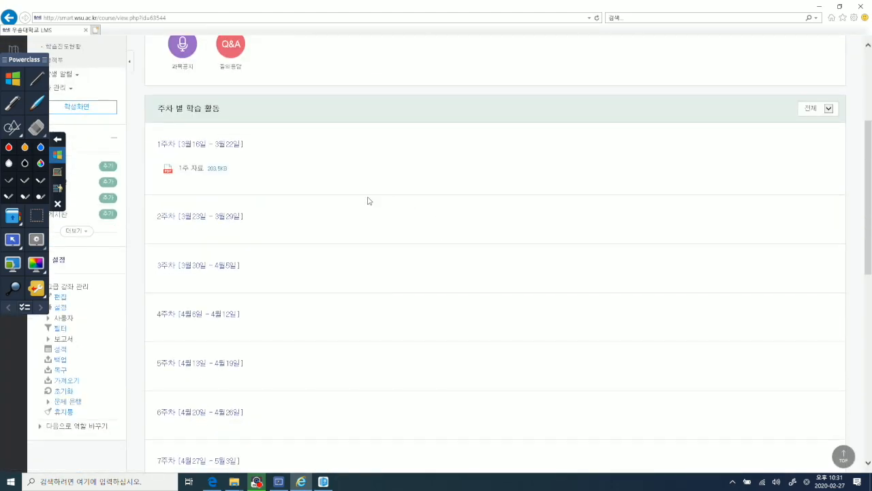
pyautogui.scroll(4, 629, 141)
pyautogui.click(837, 96)
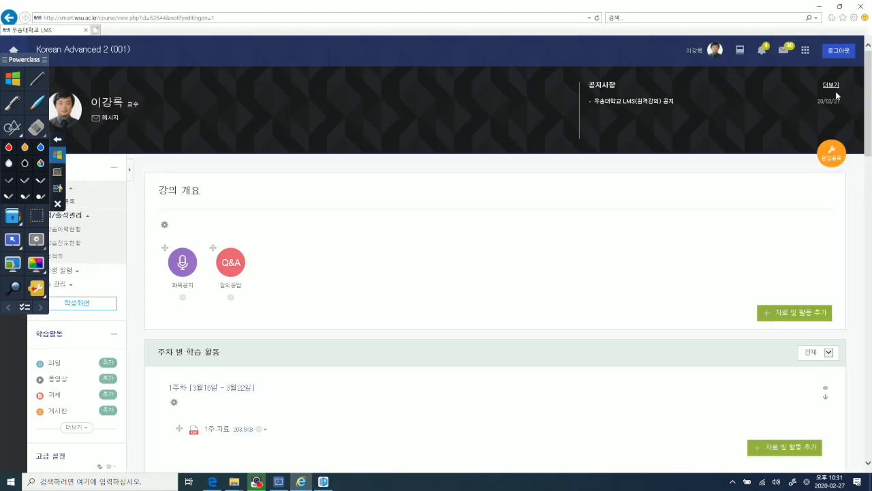
# Add a new quiz activity (퀴즈) to week 1 (1주차 [3월16일 - 3월22일])
pyautogui.scroll(-1, 641, 289)
pyautogui.scroll(-2, 477, 293)
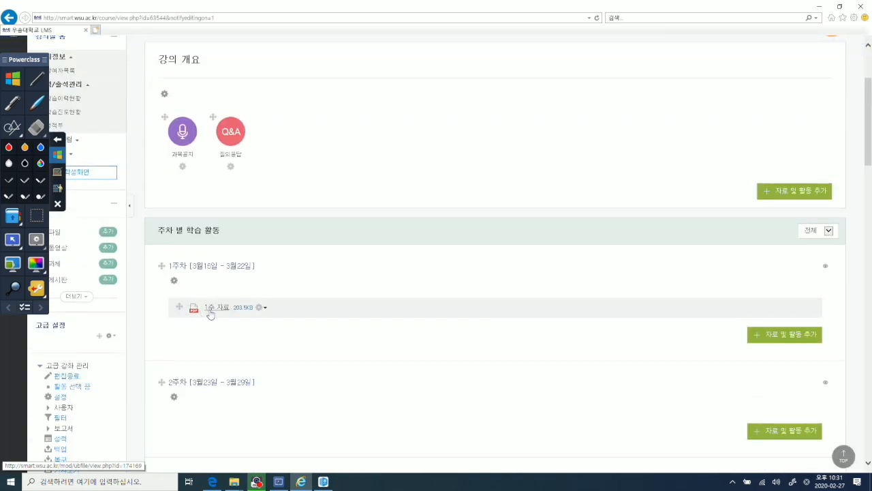
pyautogui.click(778, 337)
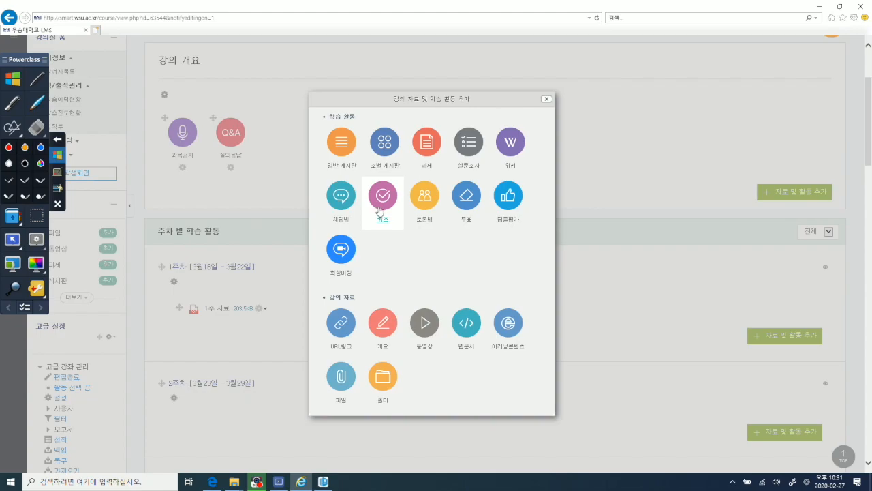
pyautogui.click(382, 198)
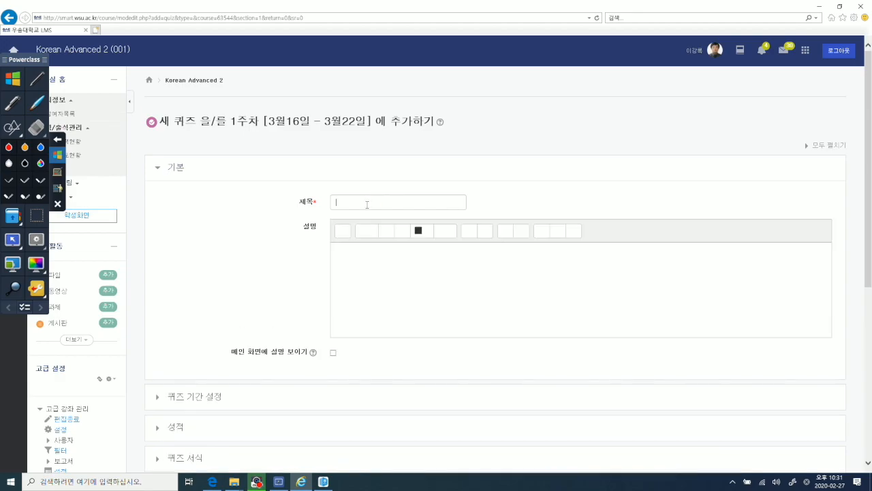
# Enter "1주 퀴즈" as the title (제목) of the new quiz
pyautogui.click(367, 204)
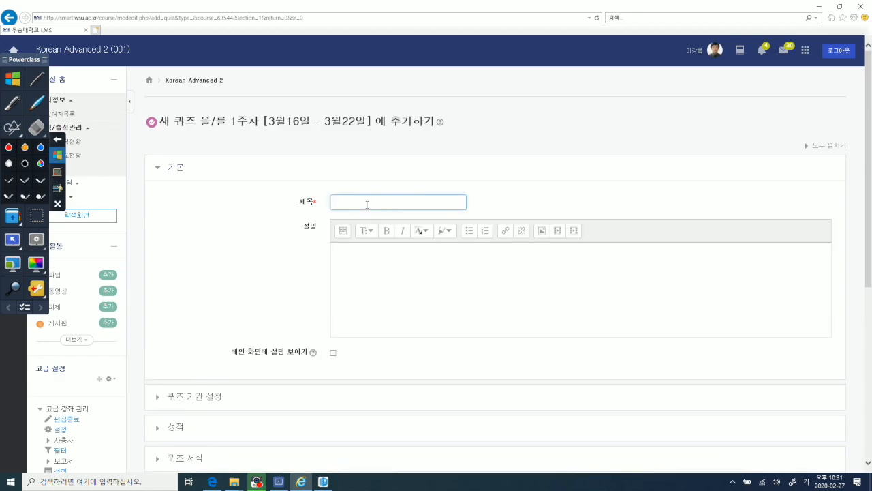
pyautogui.write('1ㅈ')
pyautogui.write(' 퀴즈')
pyautogui.click(366, 255)
# Expand the quiz period settings (퀴즈 기간 설정) and enable the start date (시작 일시), keeping its month at 2월
pyautogui.scroll(-2, 365, 256)
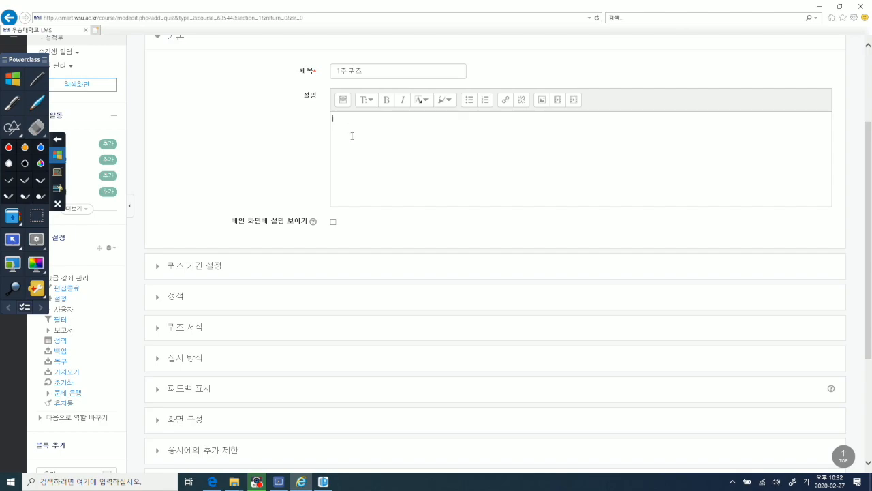
pyautogui.click(212, 265)
pyautogui.scroll(-1, 214, 267)
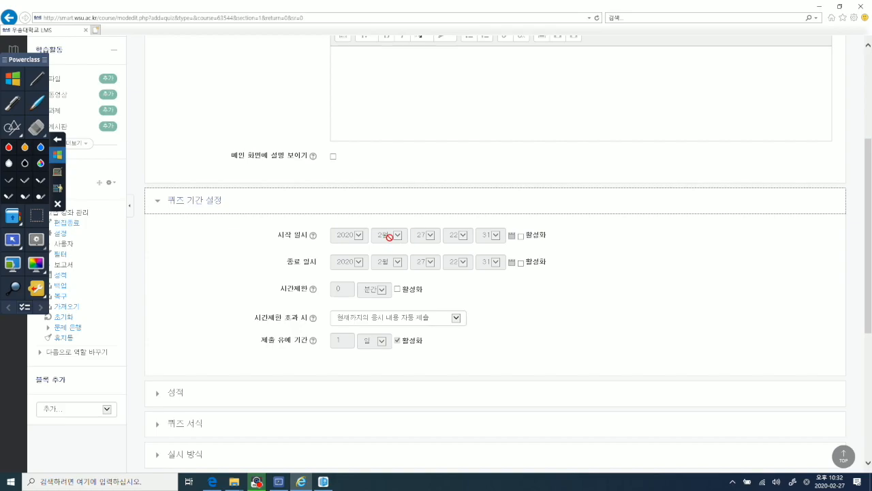
pyautogui.click(521, 236)
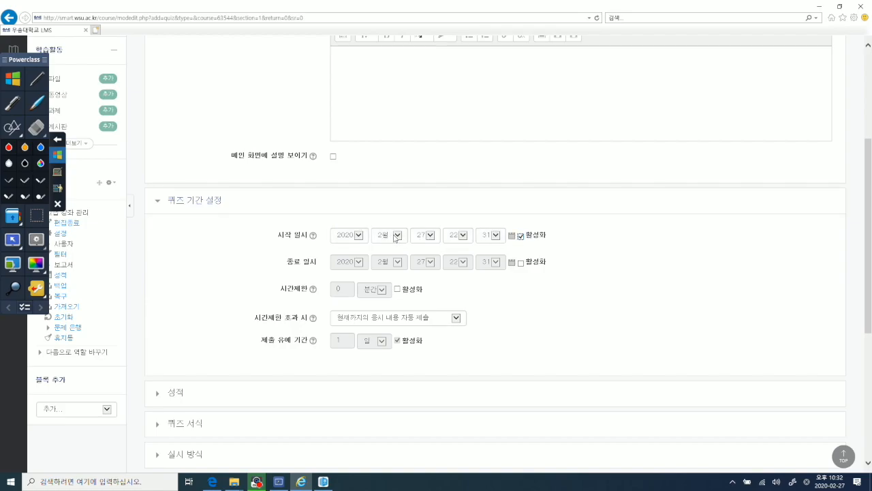
pyautogui.click(399, 236)
pyautogui.click(398, 236)
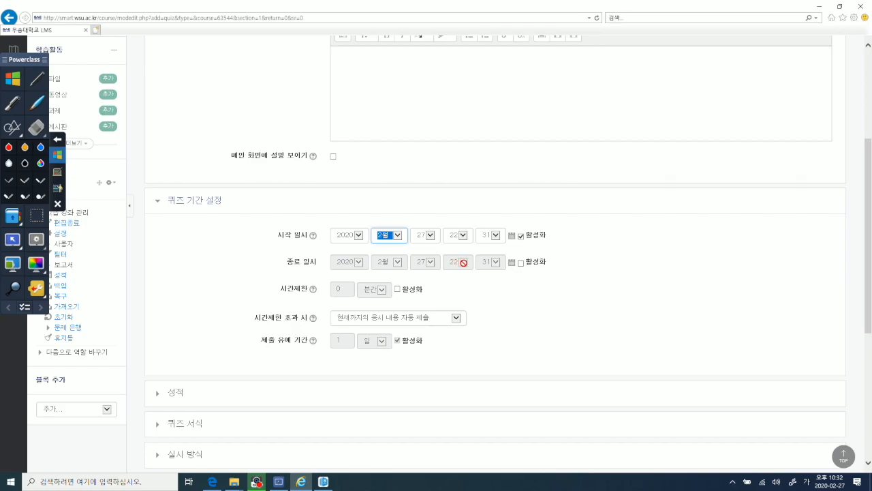
# Enable the end date (종료 일시) with day 28 and keep "현재까지의 응시 내용 자동 제출" for when the time limit is exceeded
pyautogui.click(521, 263)
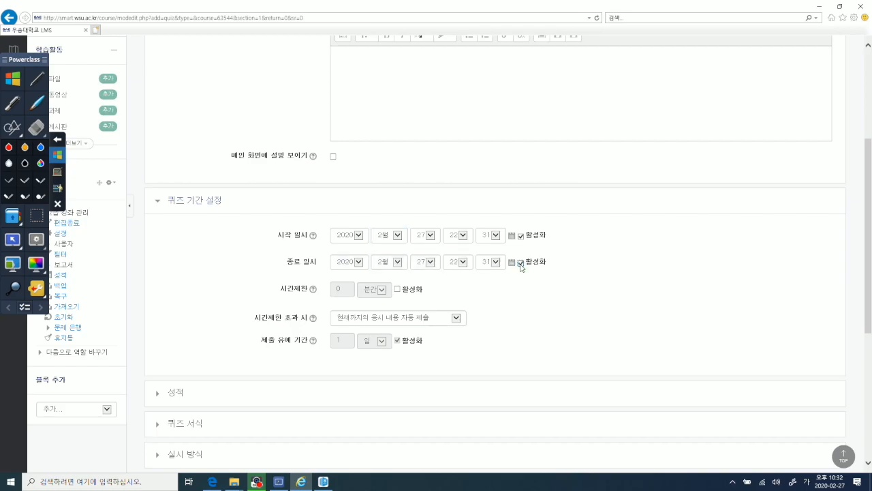
pyautogui.click(429, 264)
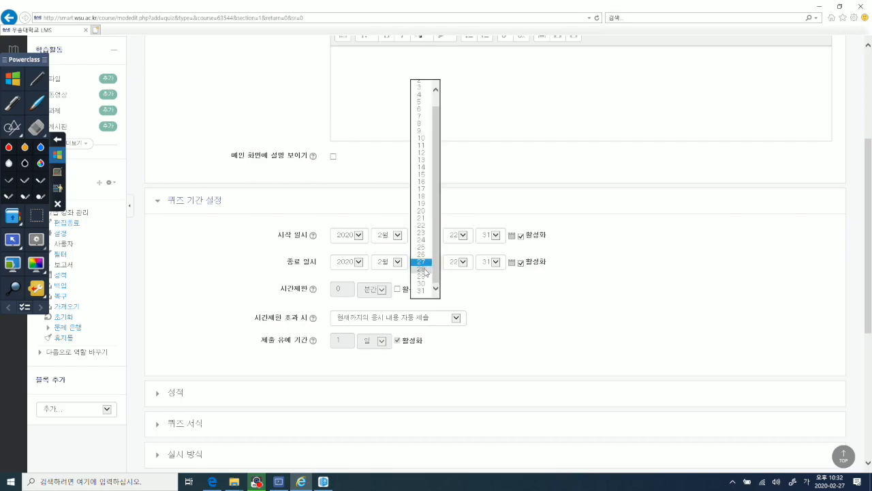
pyautogui.click(426, 270)
pyautogui.click(525, 292)
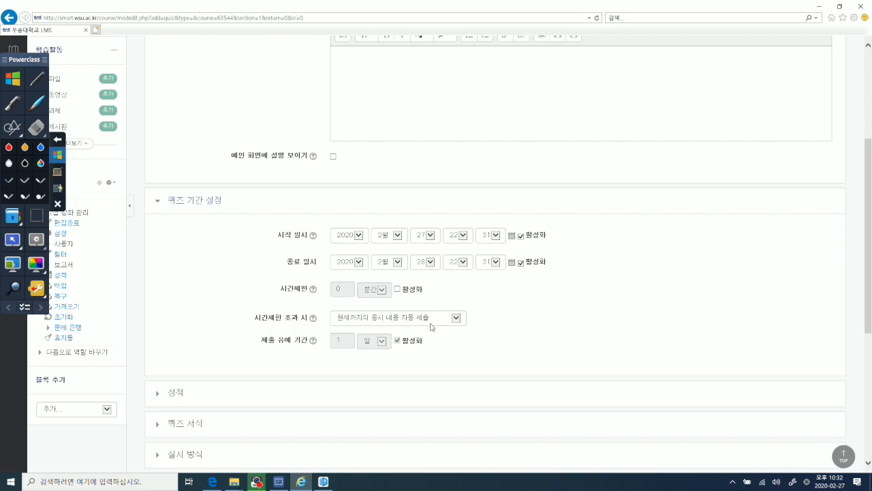
pyautogui.click(459, 319)
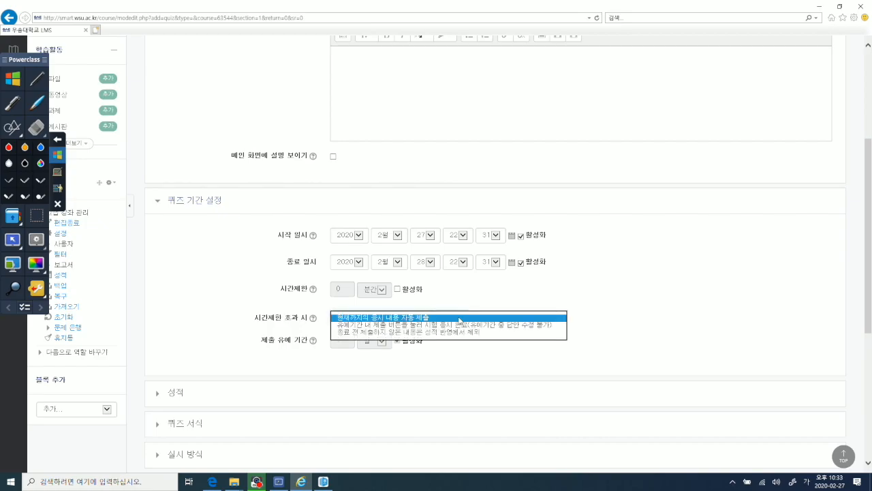
pyautogui.click(434, 322)
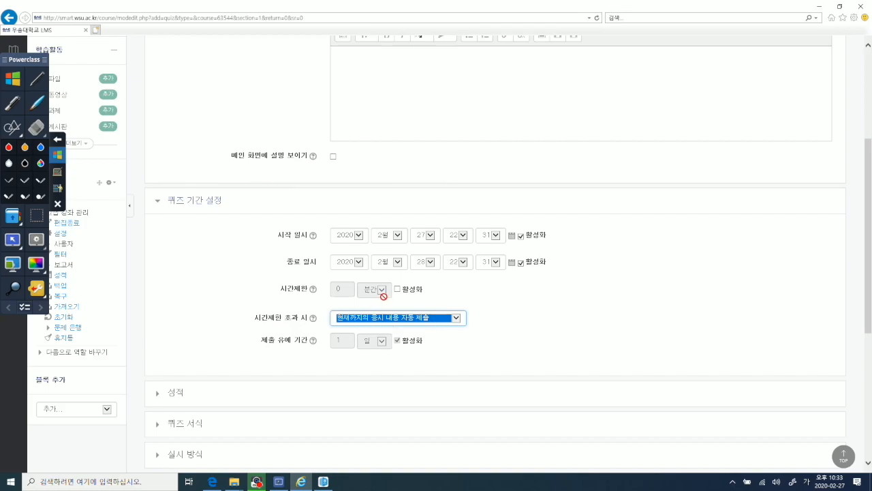
# Expand the grade settings (성적) and set the passing score (통과 점수) to 0
pyautogui.click(347, 393)
pyautogui.scroll(-2, 340, 308)
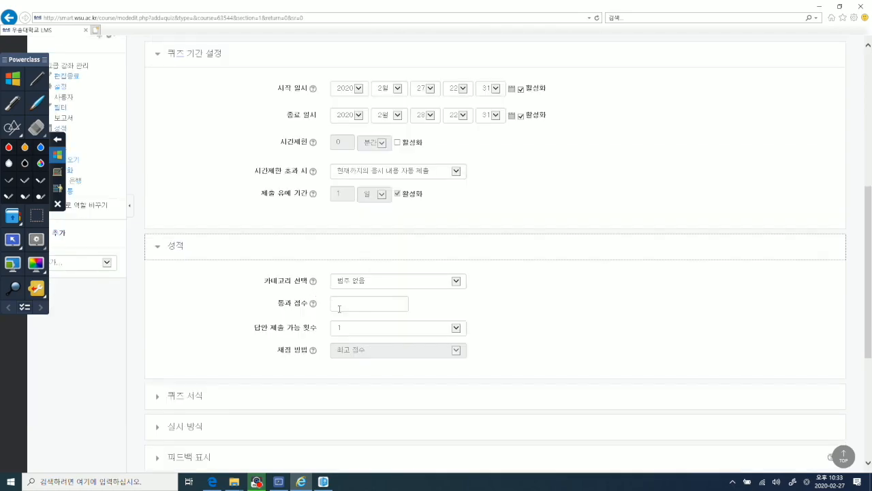
pyautogui.click(346, 304)
pyautogui.scroll(-2, 345, 304)
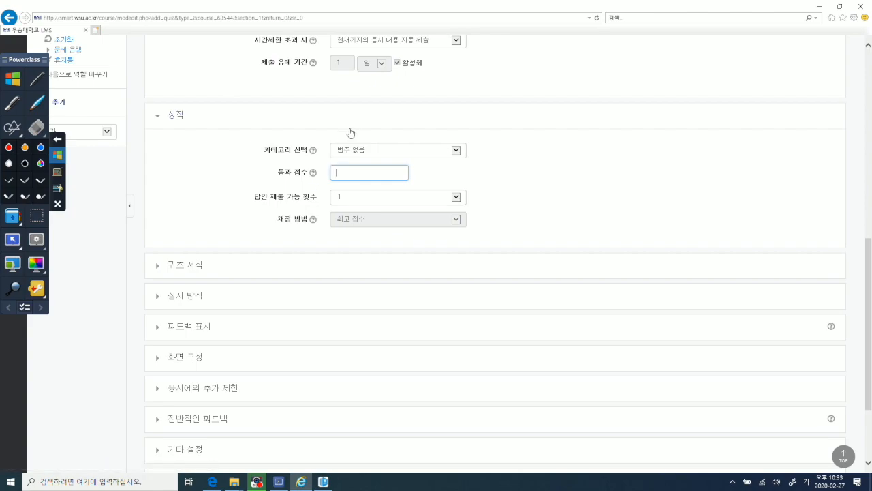
pyautogui.scroll(-1, 349, 133)
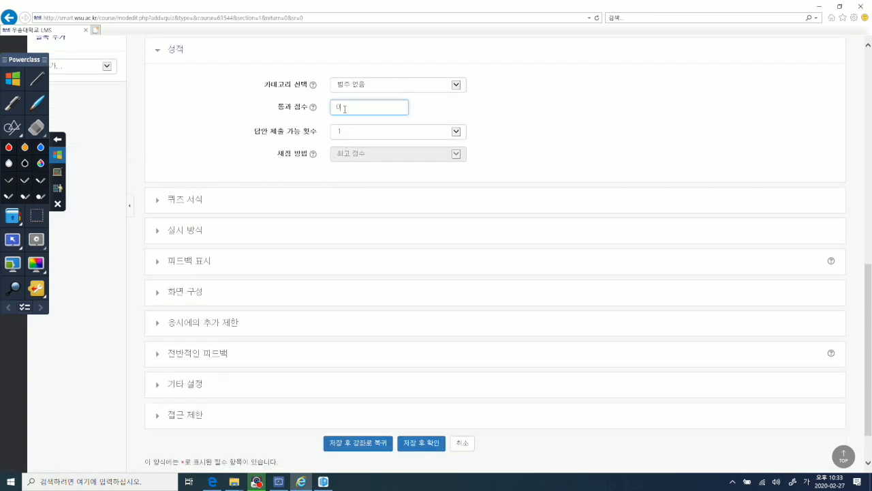
pyautogui.click(392, 179)
# Expand the quiz format settings (퀴즈 서식) and keep 1문제 as the number of questions per page
pyautogui.click(196, 199)
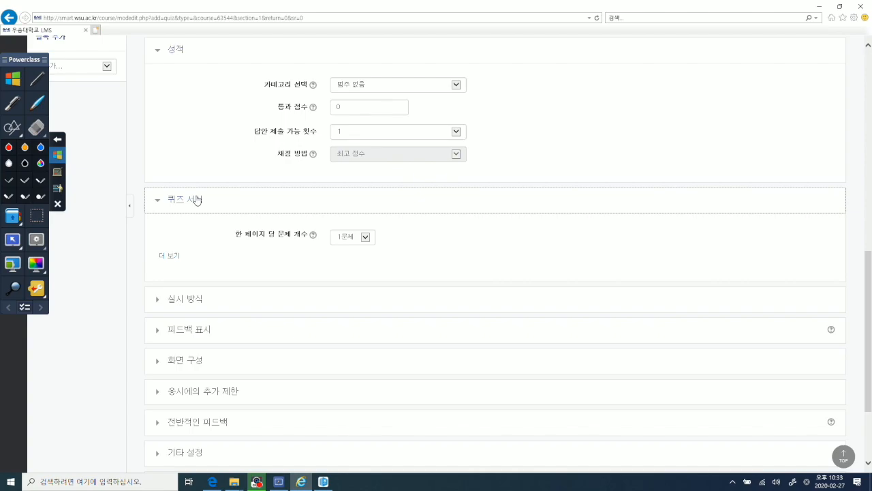
pyautogui.click(366, 238)
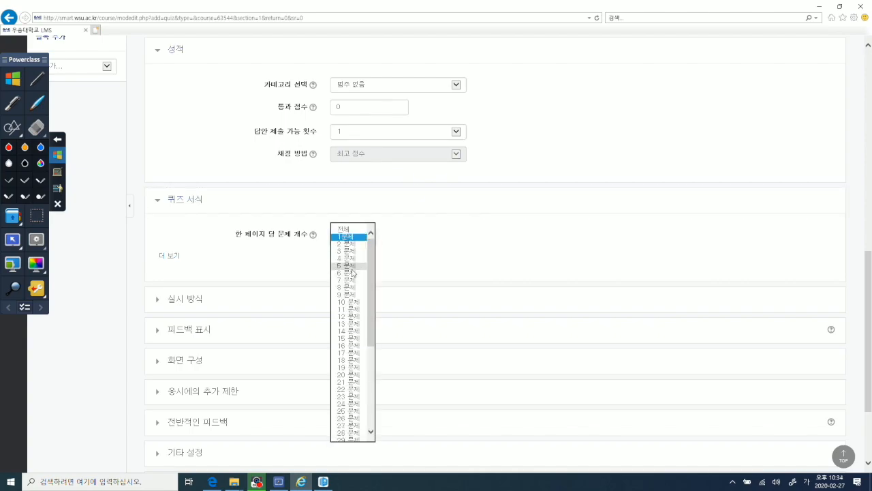
pyautogui.click(350, 239)
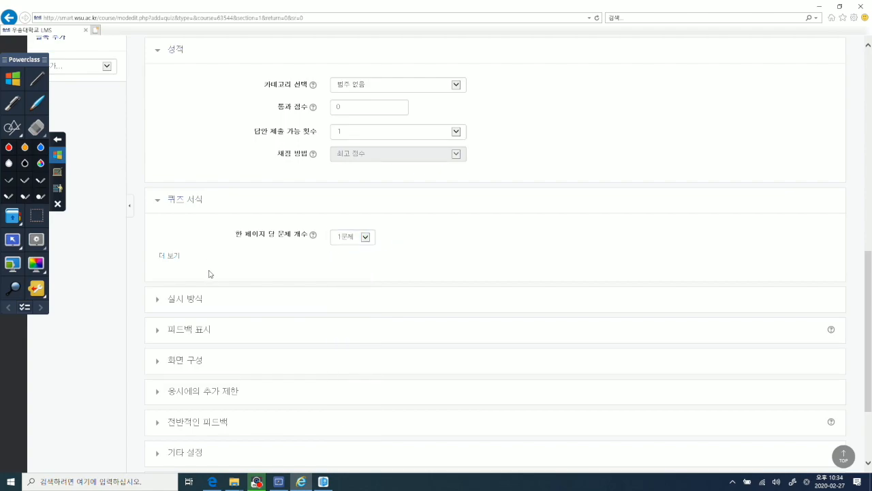
# Expand the 실시 방식 settings, set answer shuffling (답안 뒤섞기) to 아니오 and keep 퀴즈 제시 방식 at 응시 후 피드백 제공
pyautogui.click(197, 300)
pyautogui.scroll(-1, 237, 298)
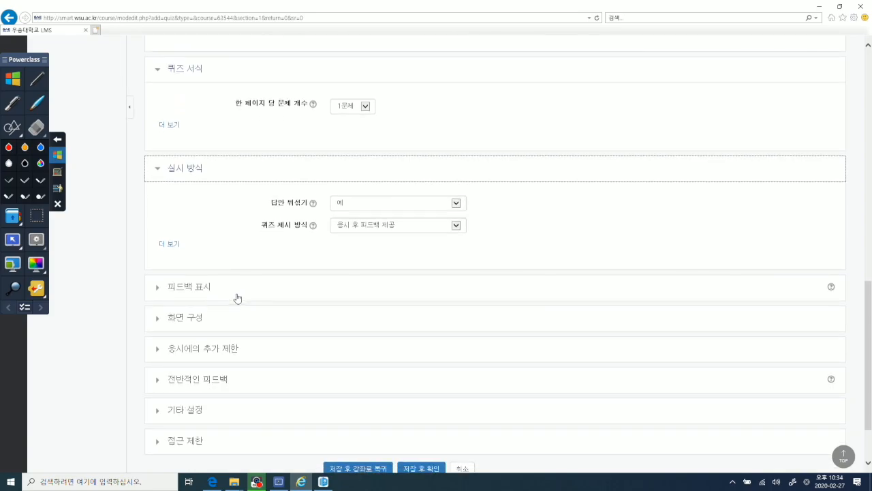
pyautogui.click(454, 203)
pyautogui.click(409, 195)
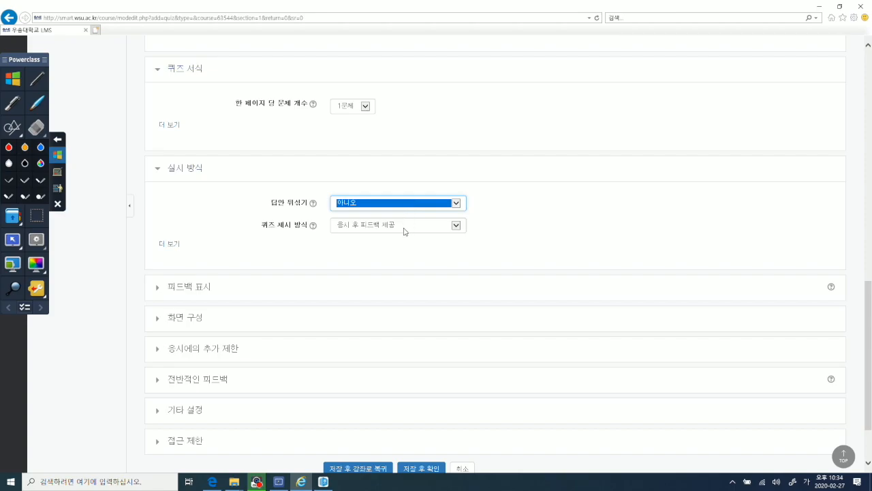
pyautogui.click(453, 226)
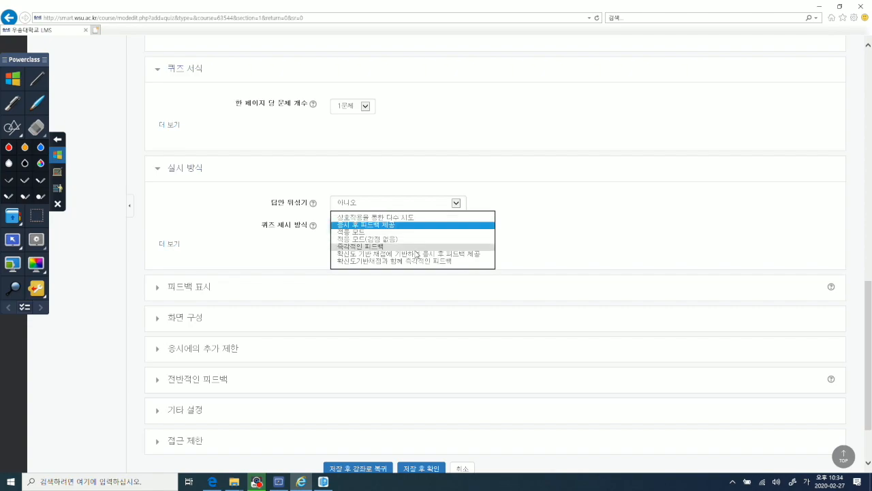
pyautogui.click(414, 227)
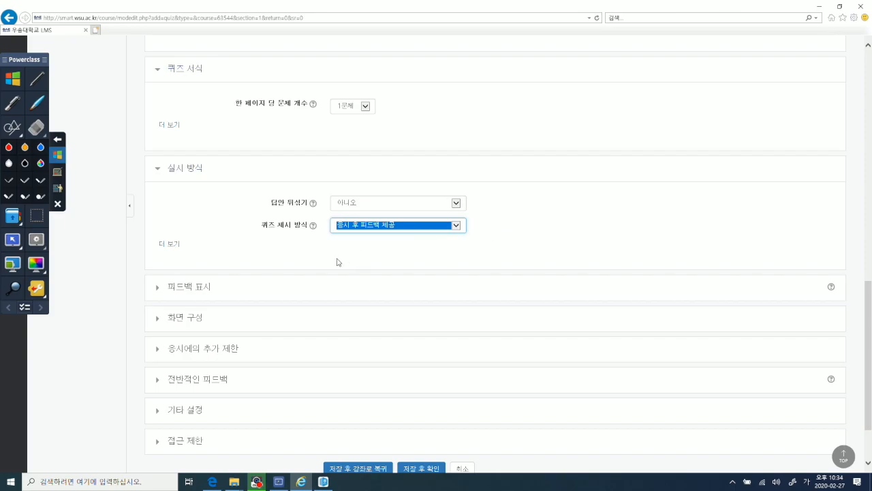
# Review the feedback display (피드백 표시) and screen layout (화면 구성) sections, collapsing each again
pyautogui.scroll(-2, 337, 263)
pyautogui.click(201, 211)
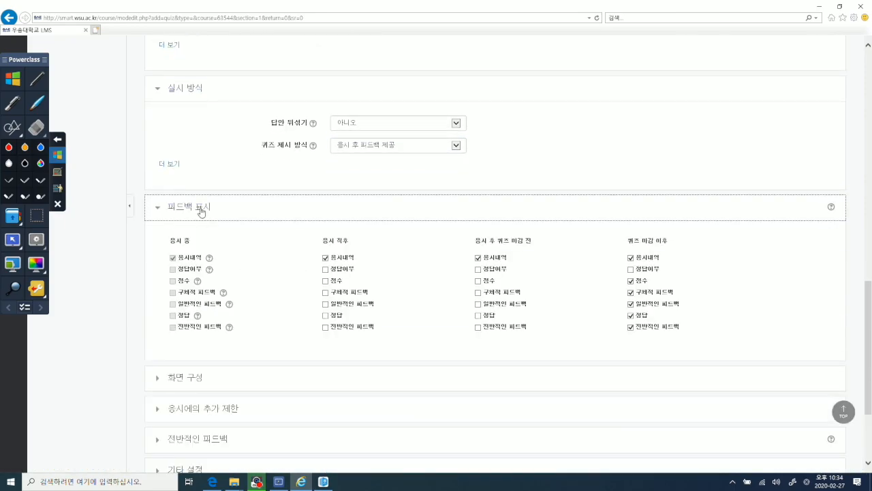
pyautogui.click(201, 211)
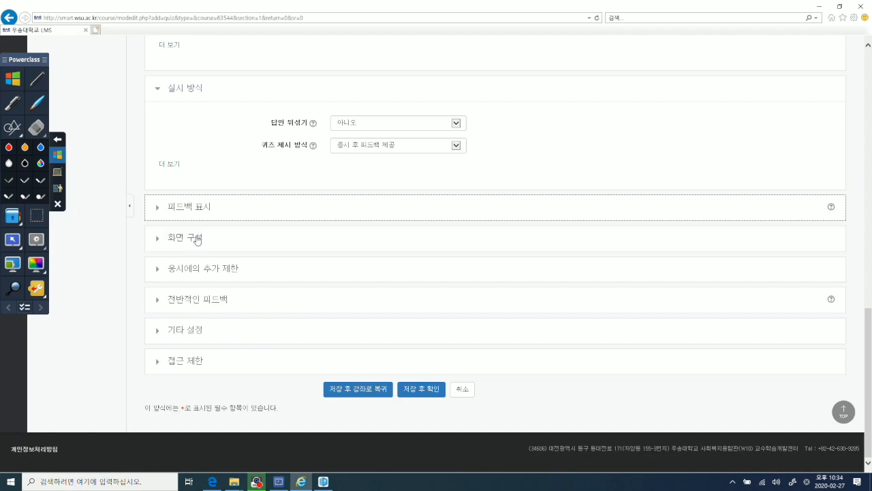
pyautogui.click(197, 239)
pyautogui.click(196, 238)
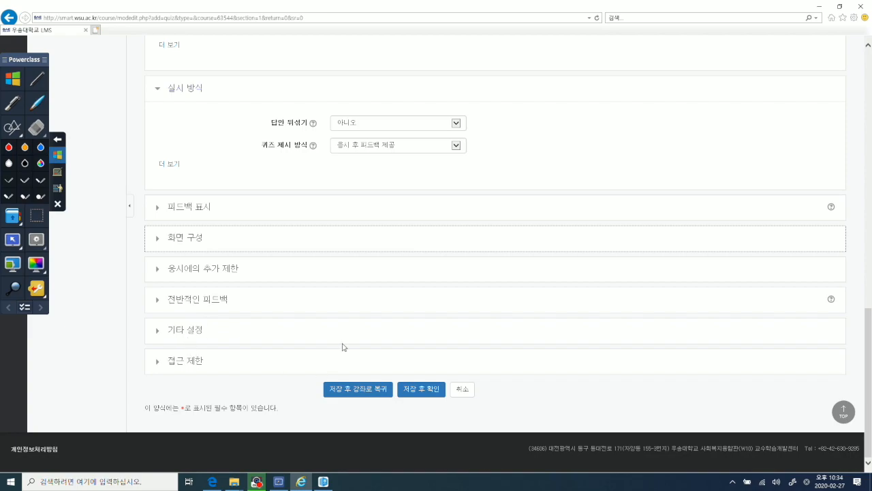
# Save the new quiz with 저장 후 확인 and open its question editing page (퀴즈 편집)
pyautogui.scroll(2, 415, 354)
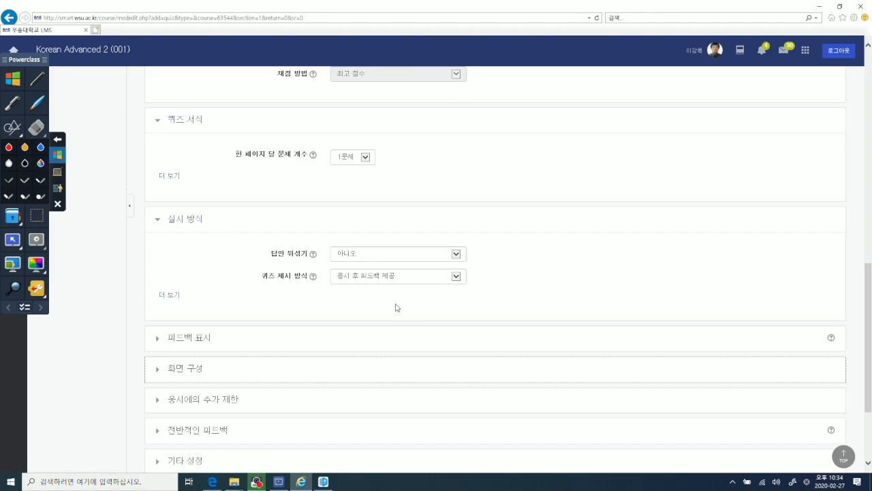
pyautogui.scroll(-2, 401, 265)
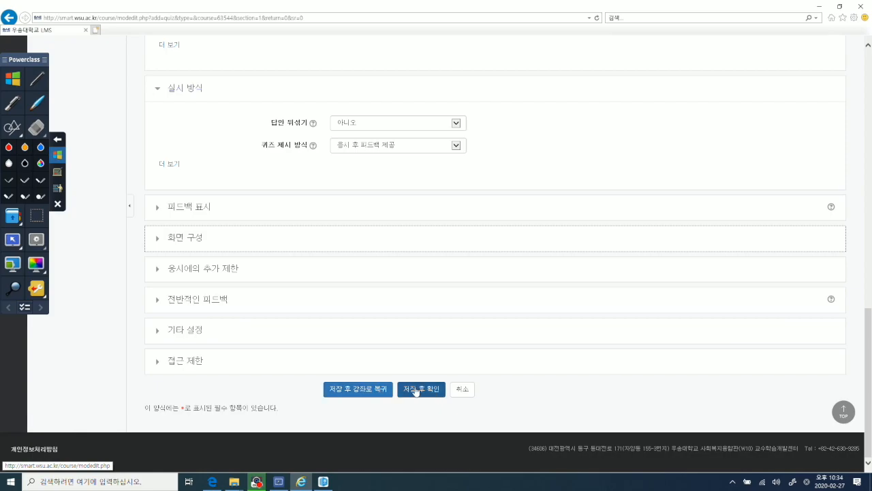
pyautogui.click(415, 389)
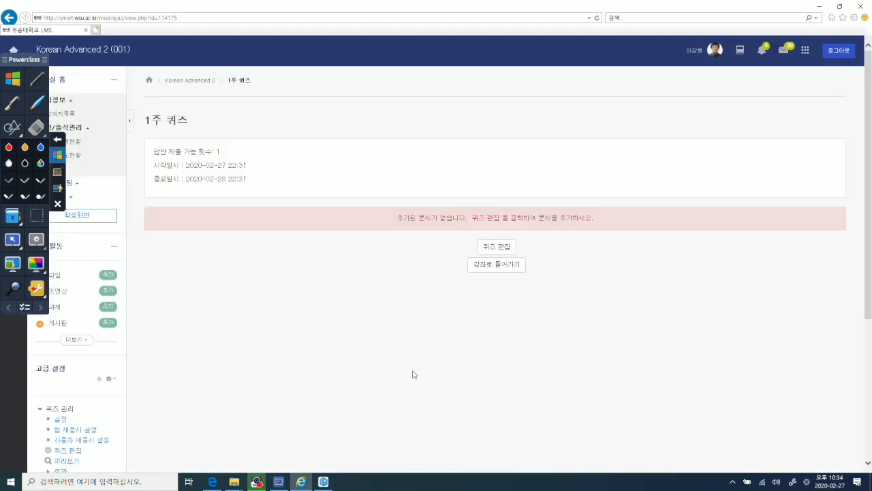
pyautogui.click(502, 250)
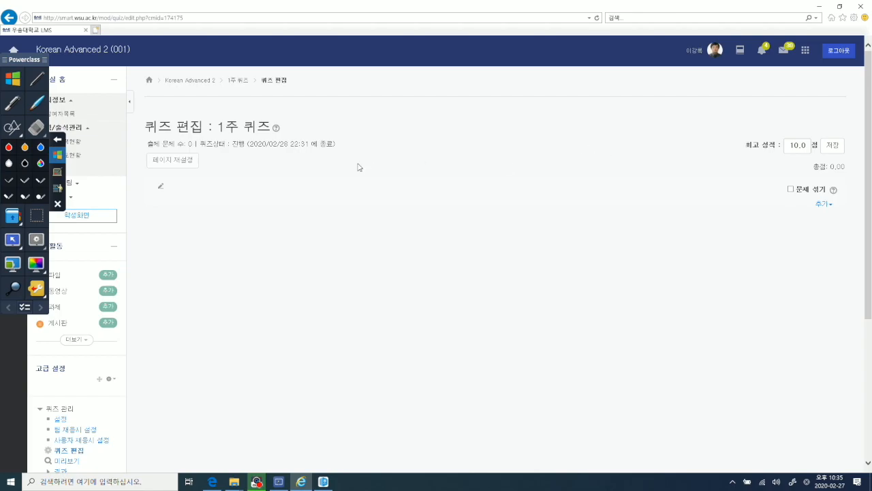
# Set the quiz's maximum grade (최고 성적) to 2.0, save it and dismiss the browser's autocomplete prompt
pyautogui.doubleClick(799, 146)
pyautogui.write('20')
pyautogui.click(831, 144)
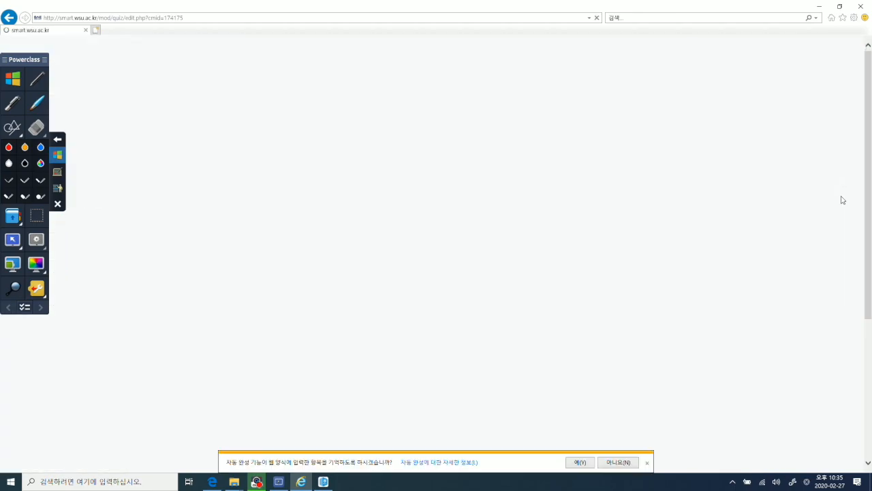
pyautogui.click(647, 463)
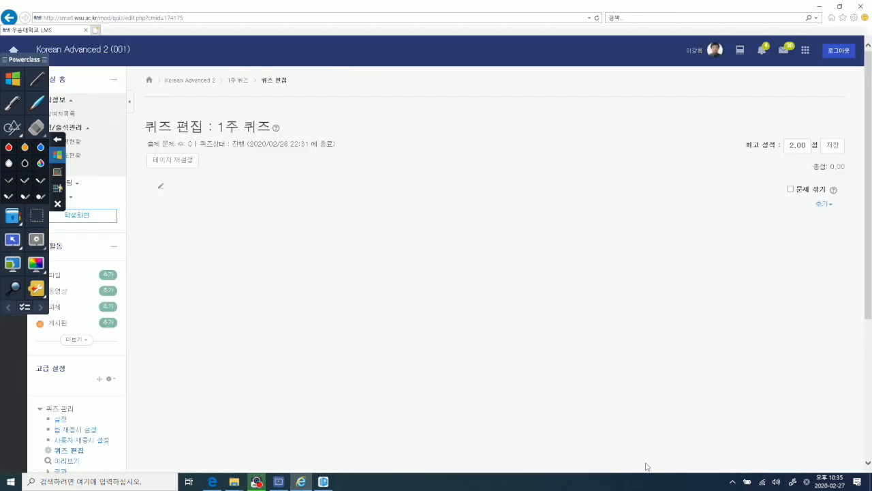
# Add all five questions of the KoreanA2 category from the question bank (문제은행) to the quiz
pyautogui.click(824, 205)
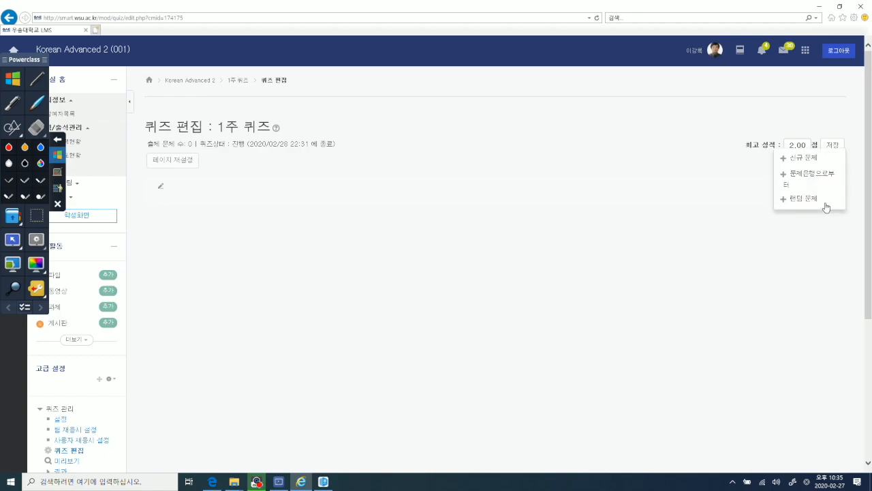
pyautogui.click(777, 229)
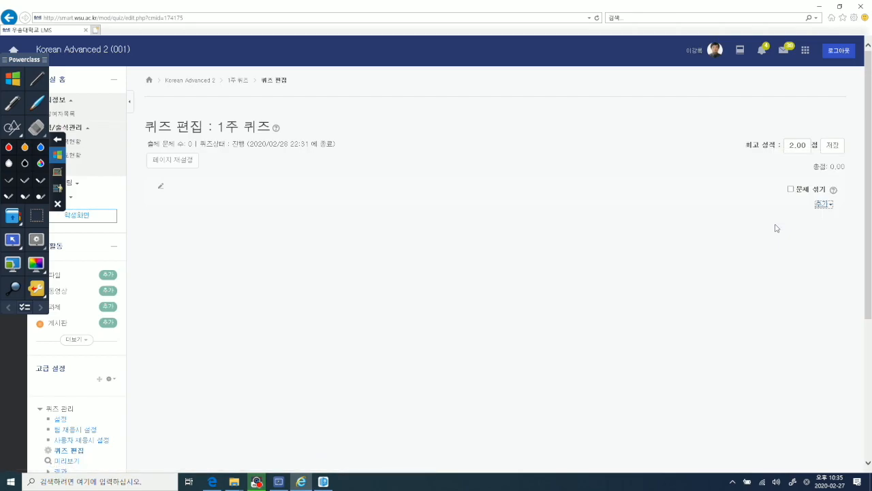
pyautogui.click(822, 206)
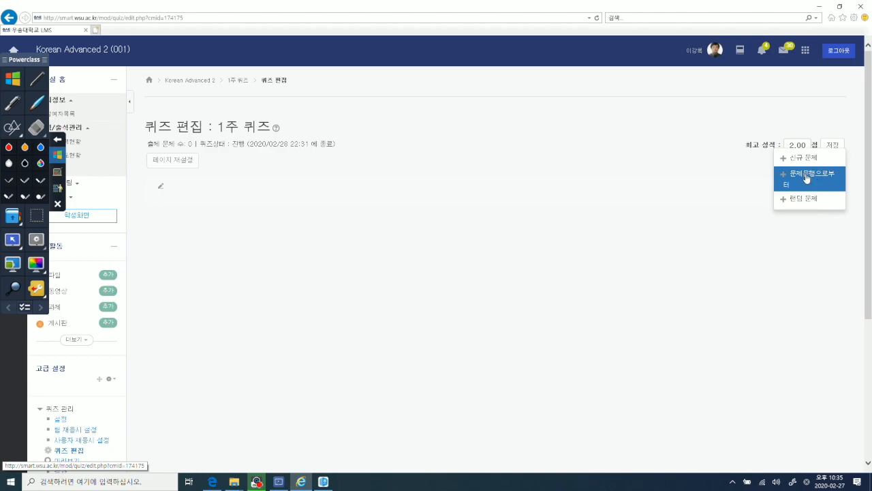
pyautogui.click(807, 179)
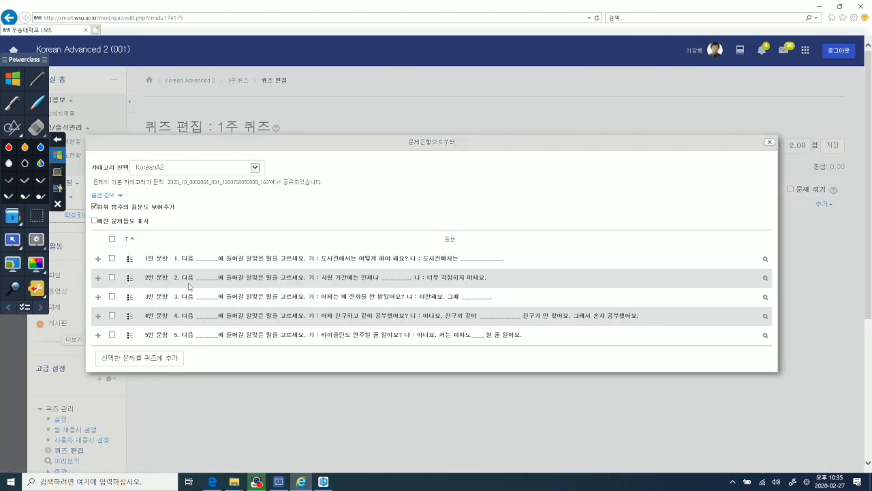
pyautogui.click(112, 240)
pyautogui.scroll(-1, 412, 289)
pyautogui.scroll(-1, 411, 290)
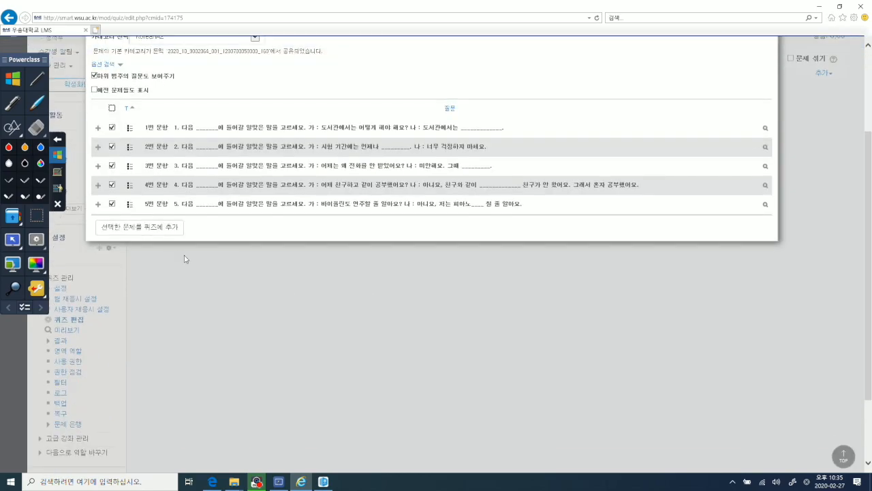
pyautogui.click(145, 234)
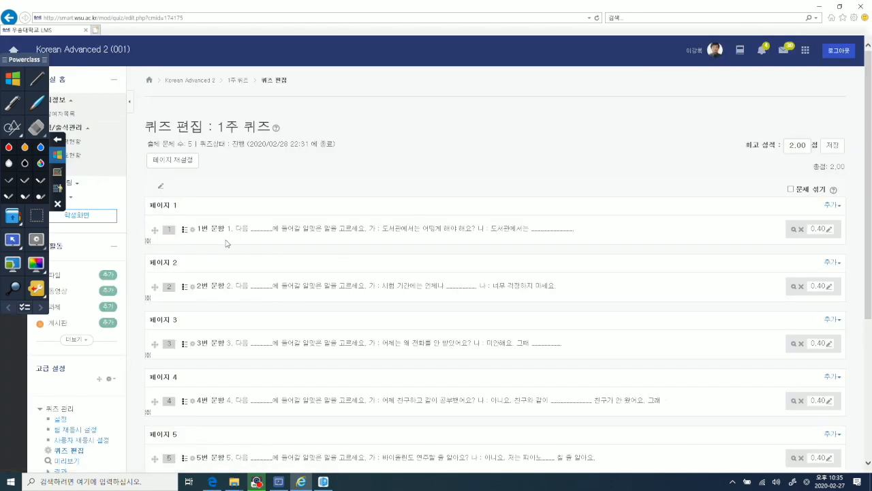
# Review the added questions and repaginate the quiz (페이지 재설정) with 1 question per page
pyautogui.scroll(-2, 801, 245)
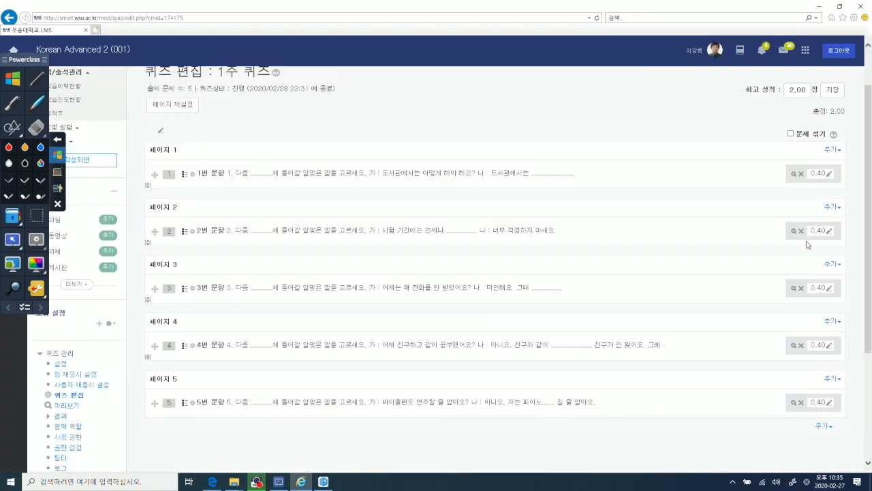
pyautogui.scroll(-2, 721, 284)
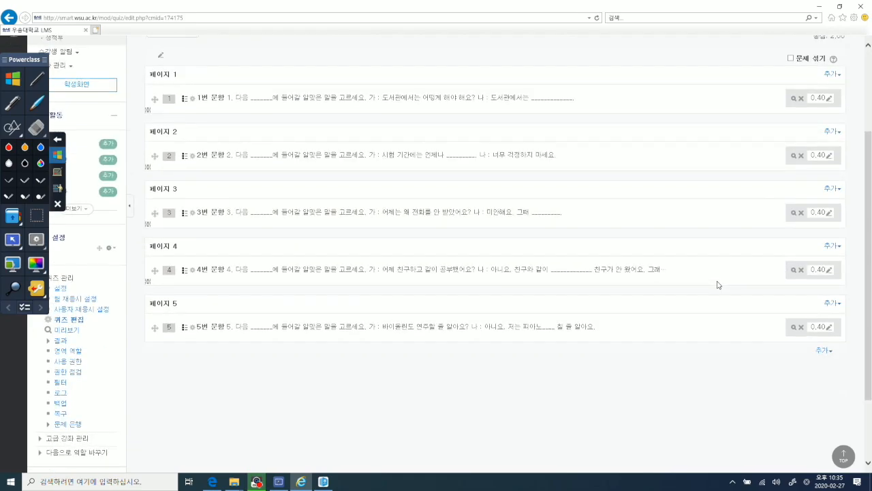
pyautogui.scroll(4, 717, 284)
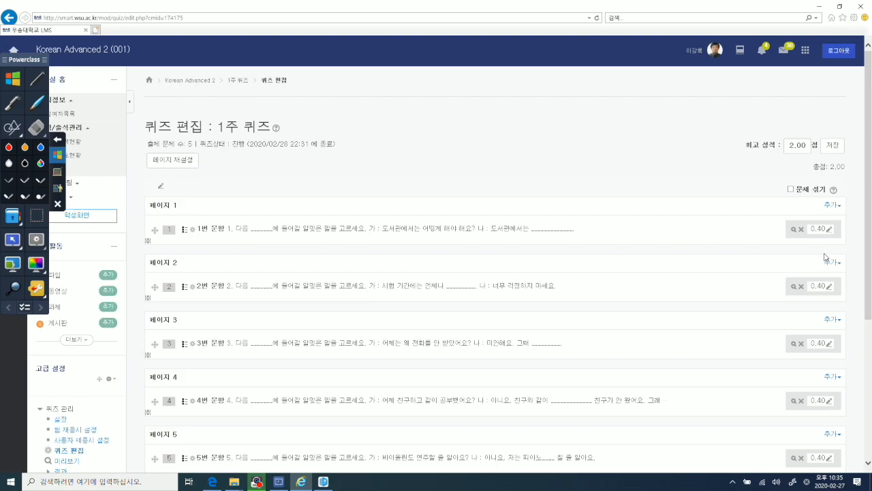
pyautogui.click(181, 162)
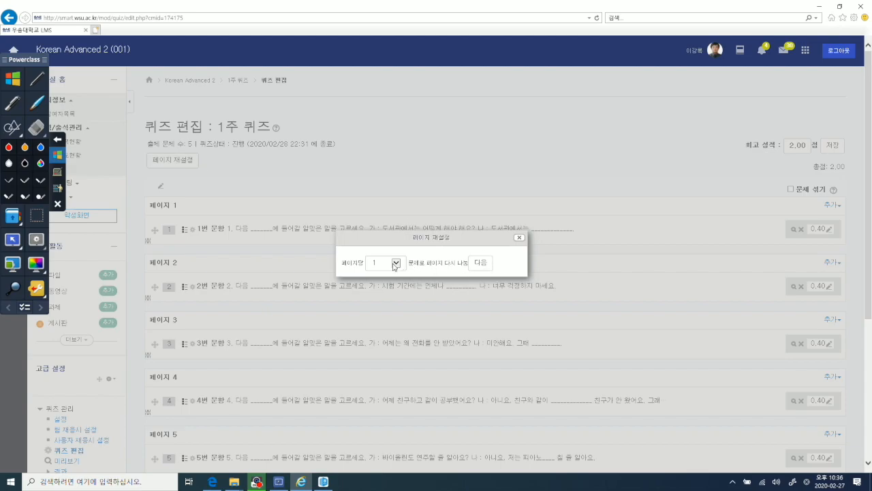
pyautogui.click(484, 267)
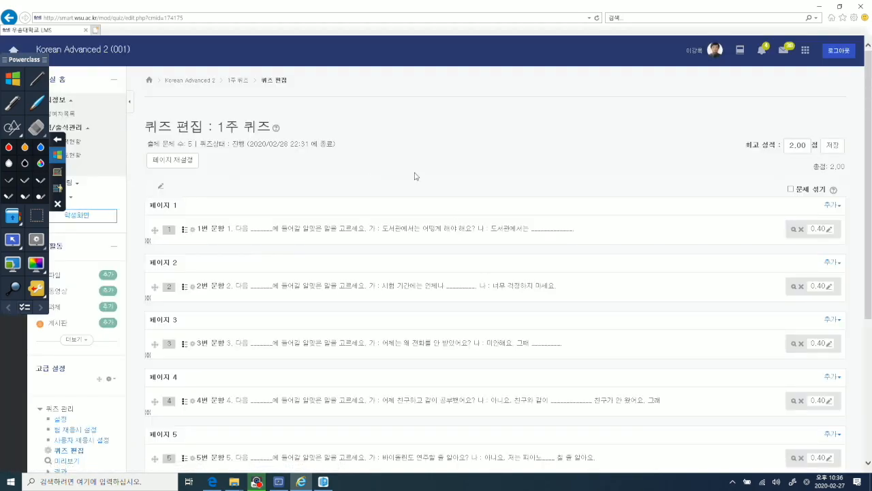
pyautogui.scroll(-3, 416, 176)
pyautogui.scroll(3, 415, 176)
# Return to the Korean Advanced 2 course page and turn off editing mode
pyautogui.click(86, 55)
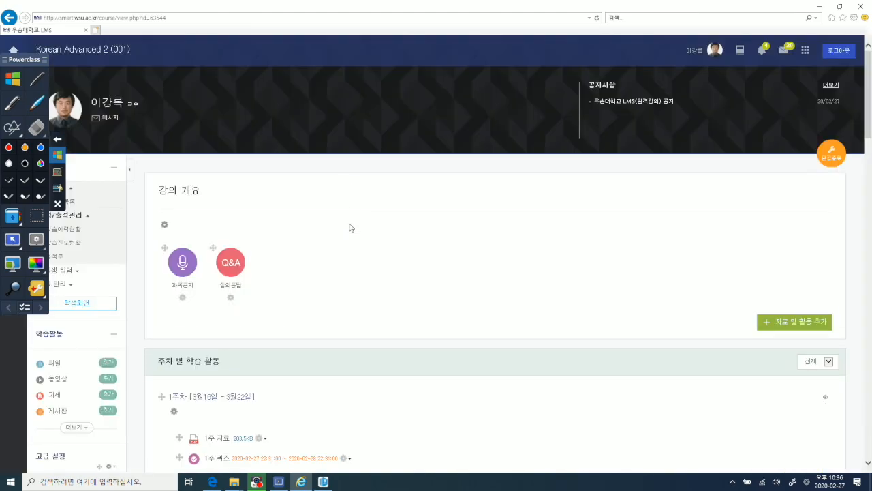
pyautogui.click(832, 154)
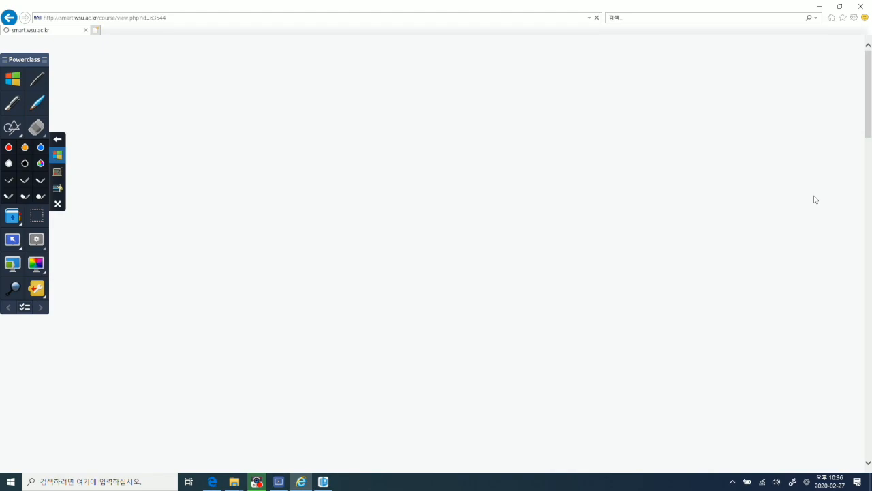
pyautogui.scroll(-3, 626, 259)
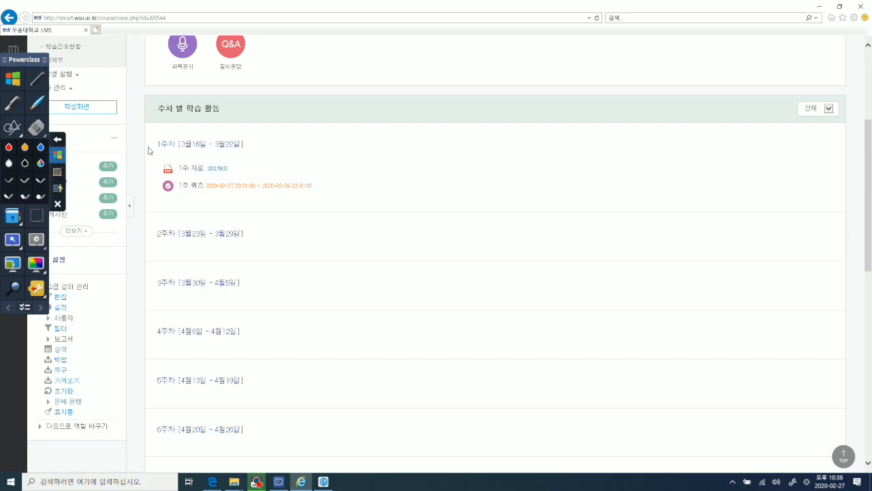
# Switch the course to the student view (학생화면) and start an attempt at "1주 퀴즈" in week 1
pyautogui.click(84, 110)
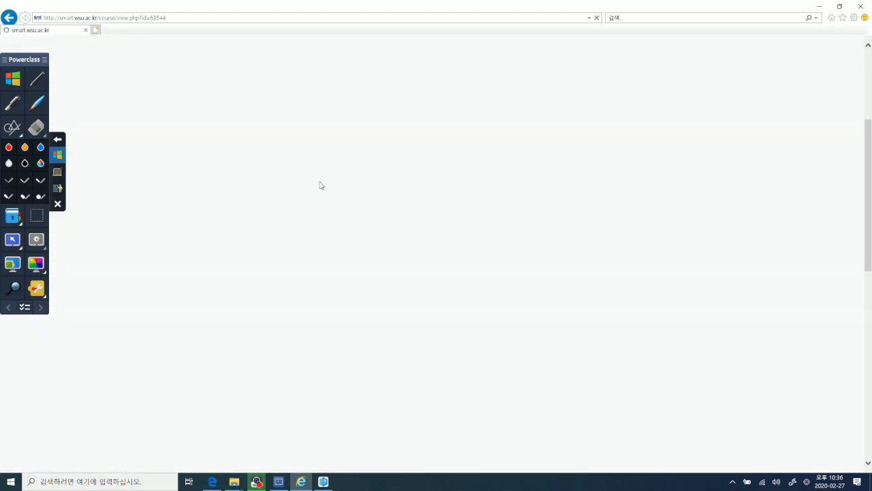
pyautogui.scroll(-5, 321, 186)
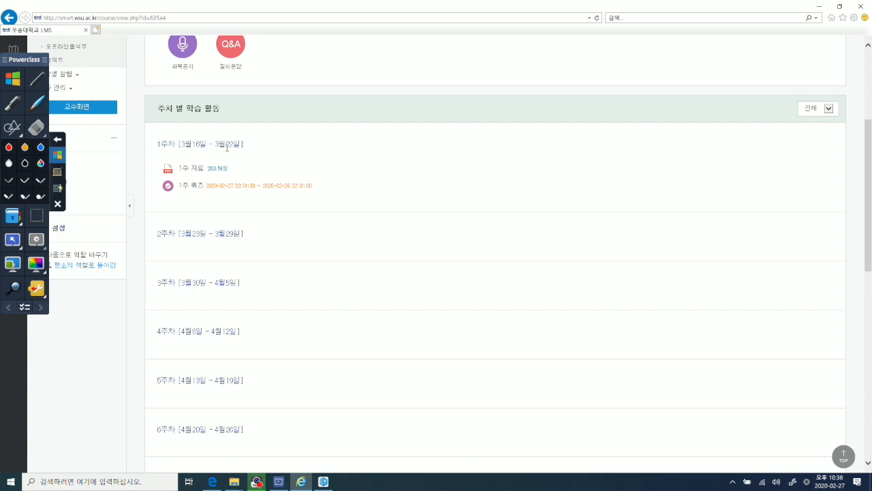
pyautogui.click(191, 186)
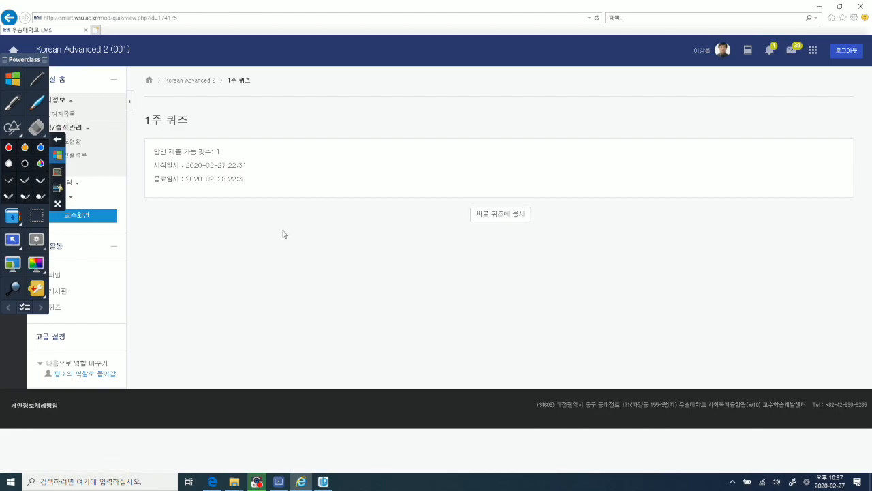
pyautogui.click(501, 218)
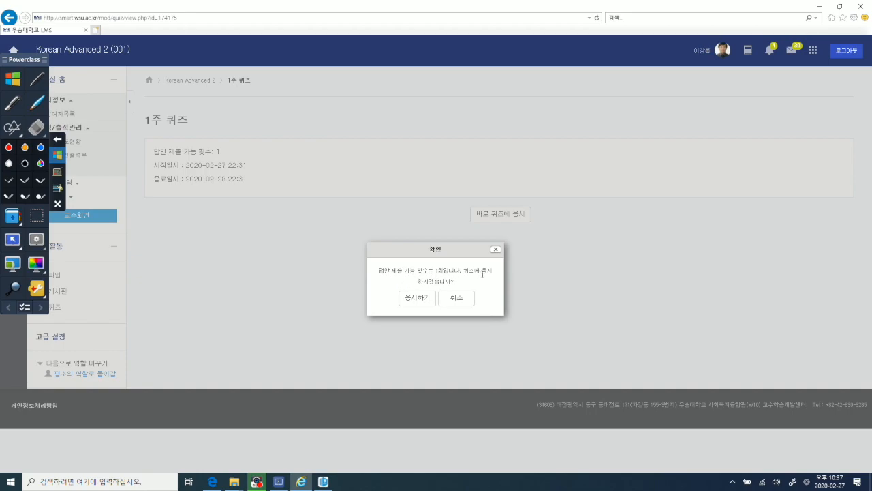
pyautogui.click(418, 300)
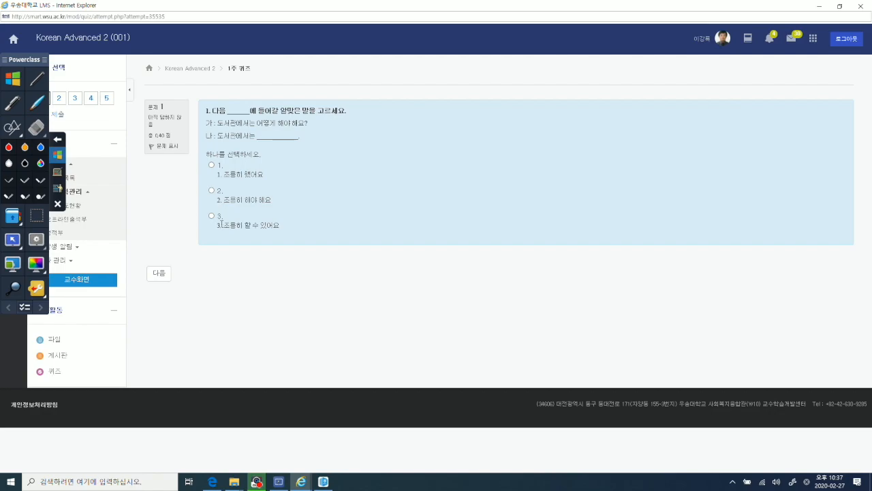
# Answer questions 1 to 5 of "1주 퀴즈" with options 2, 3, 3, 2 and 2, and proceed to the answer summary
pyautogui.click(212, 191)
pyautogui.click(158, 273)
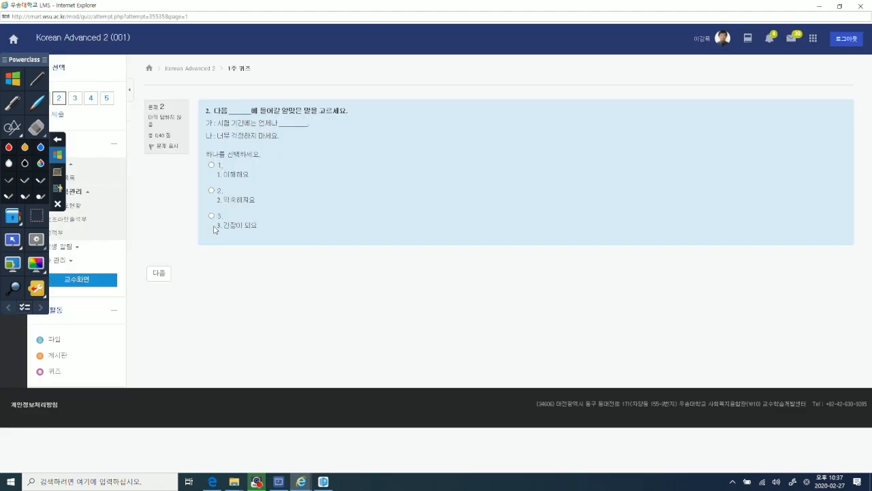
pyautogui.click(211, 217)
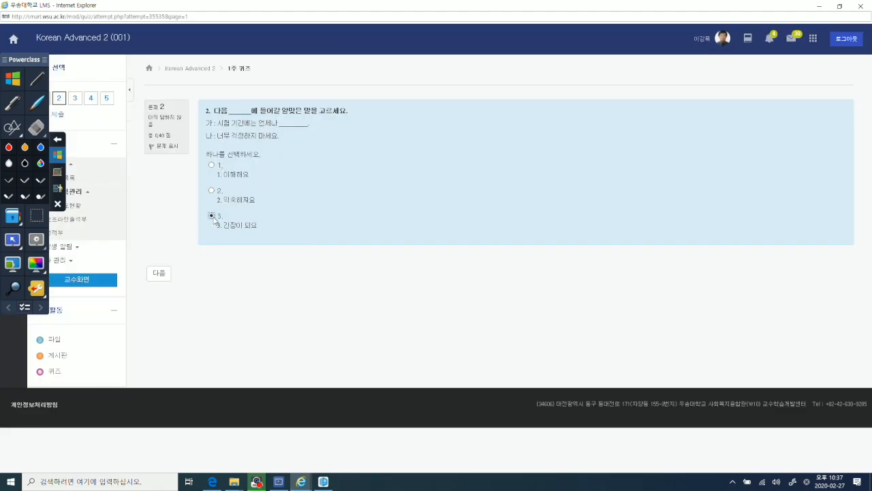
pyautogui.click(159, 273)
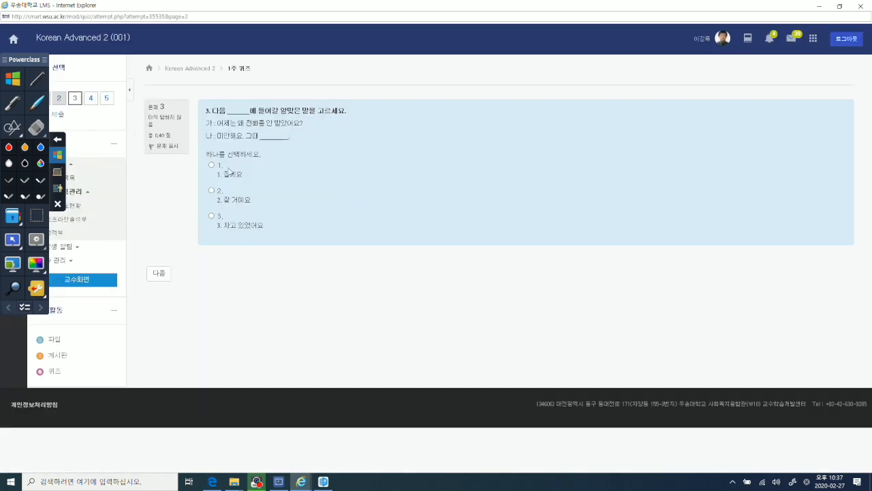
pyautogui.click(212, 217)
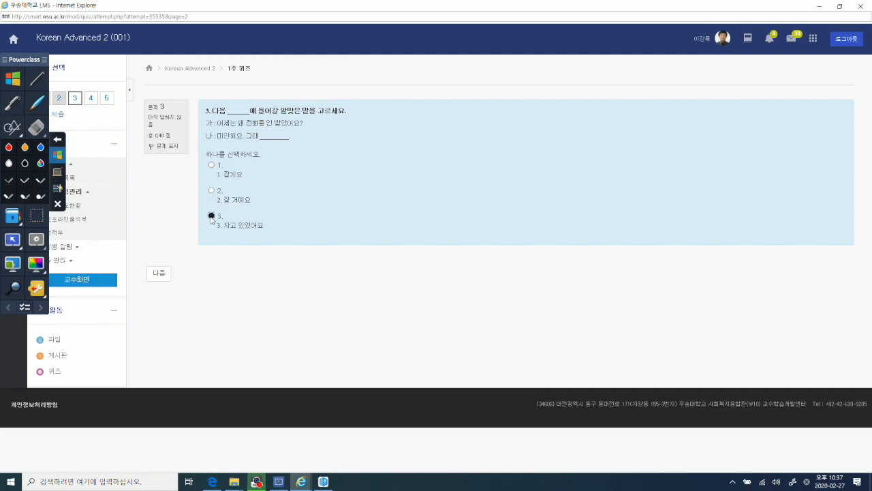
pyautogui.click(163, 272)
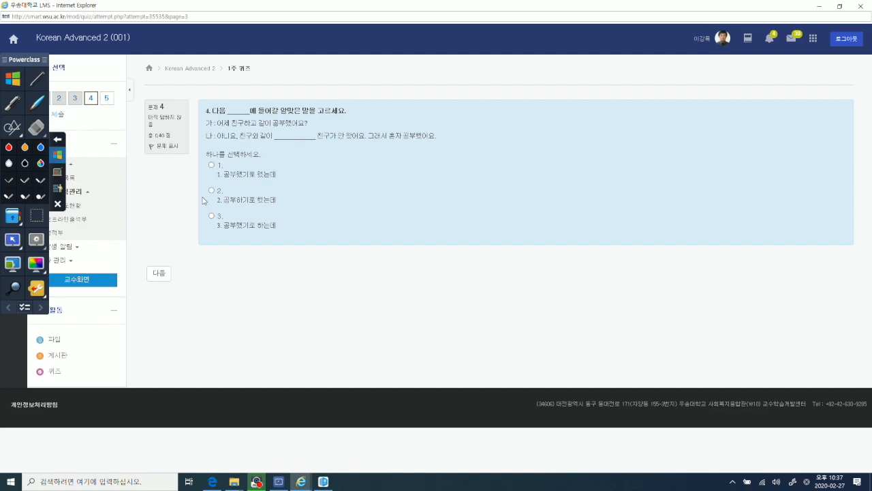
pyautogui.click(165, 272)
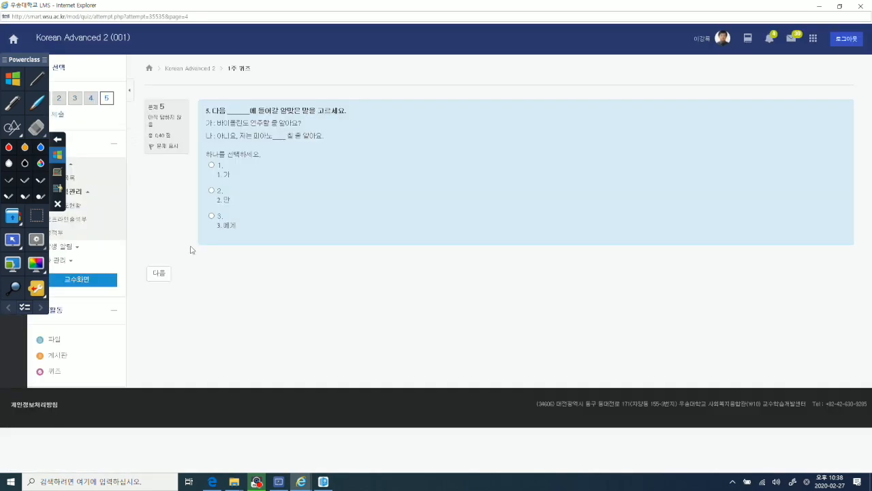
pyautogui.click(211, 192)
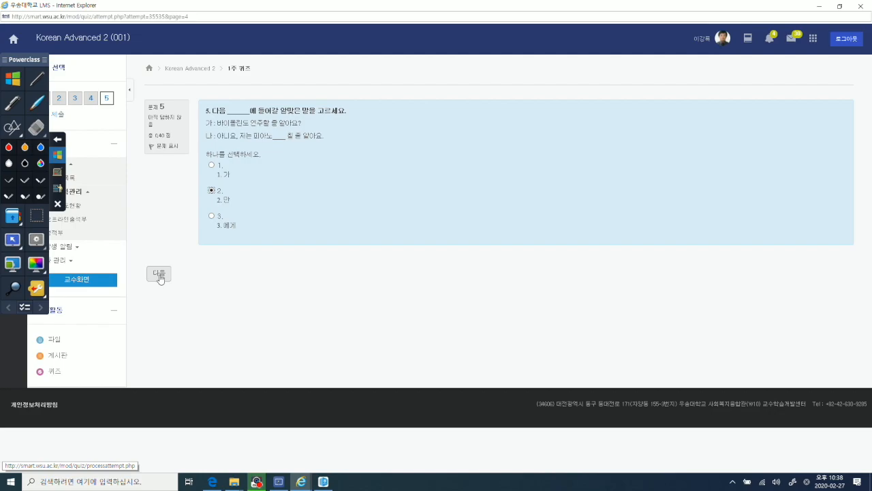
pyautogui.click(159, 274)
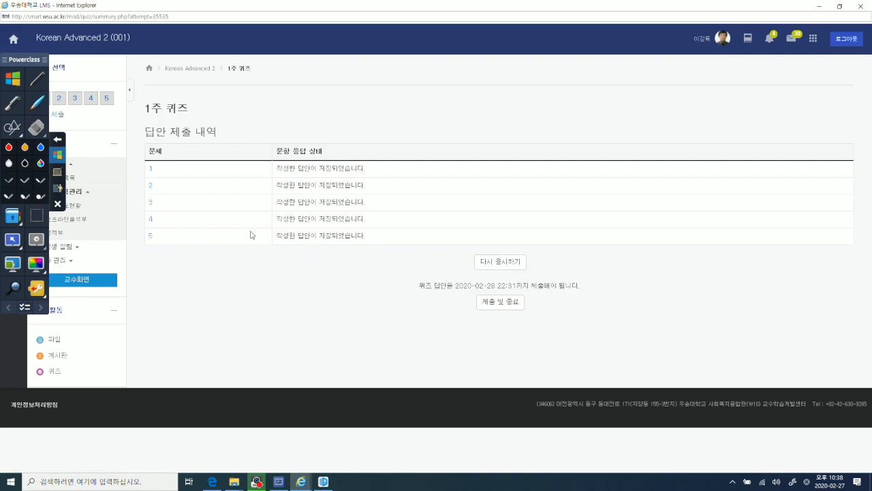
# Reopen the attempt (다시 응시하기) to recheck question 5, return to the summary, and submit and finish the quiz (제출 및 종료)
pyautogui.click(505, 263)
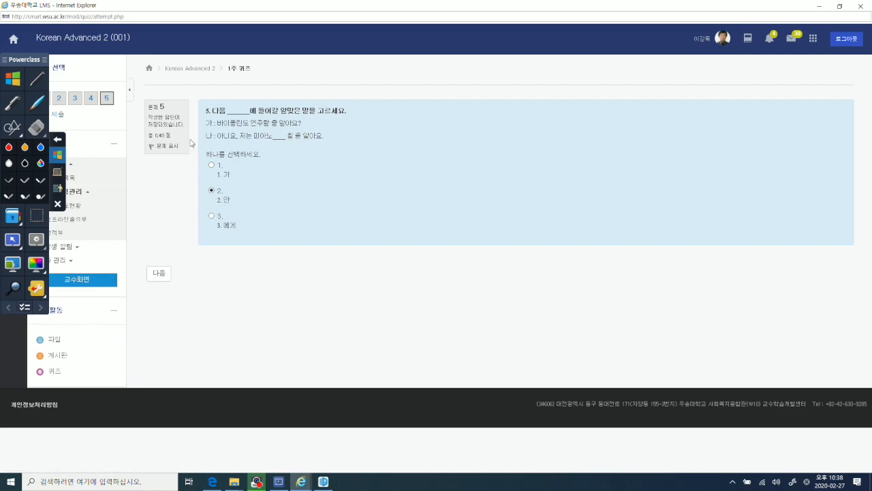
pyautogui.click(160, 274)
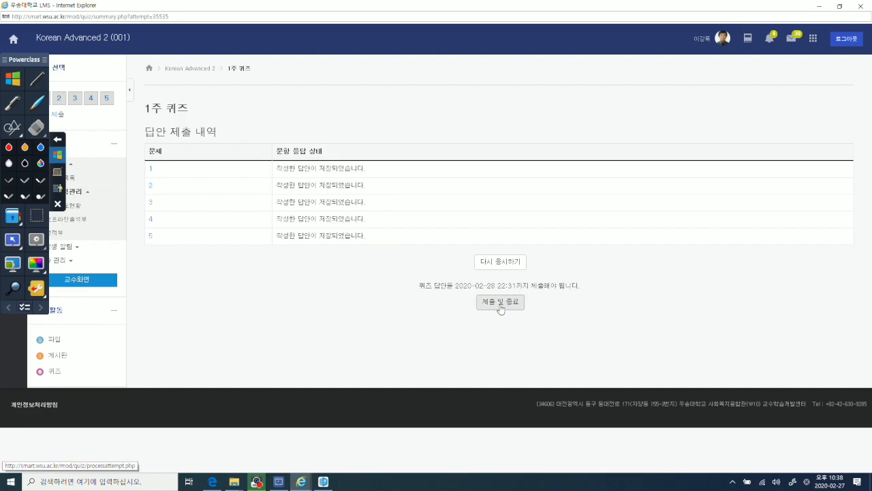
pyautogui.click(501, 302)
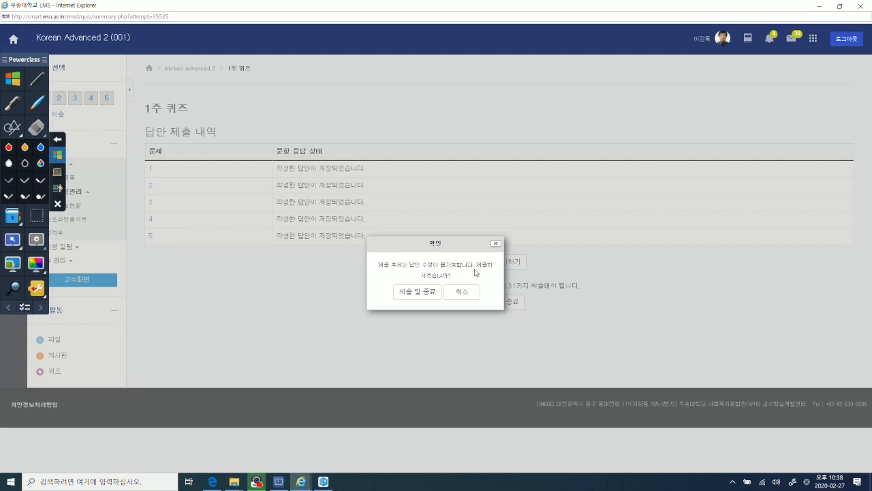
pyautogui.click(422, 298)
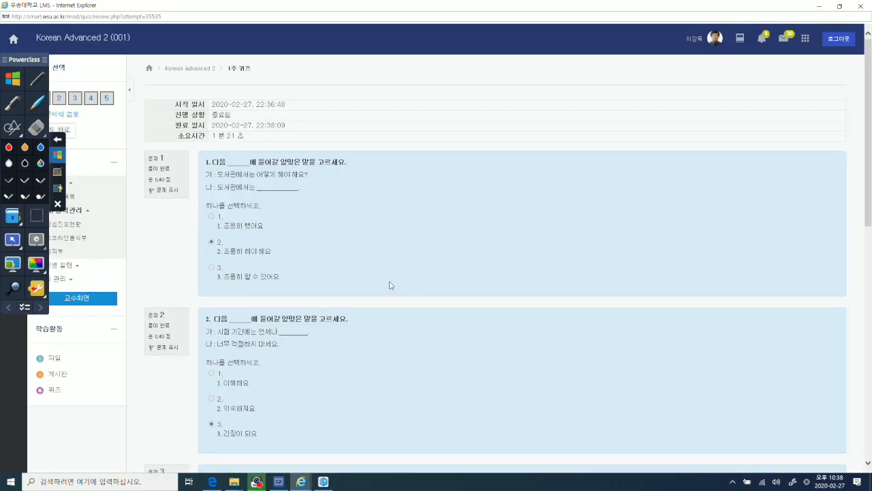
# Look through the submitted answers, finish the review (검토 완료) and return to the course page
pyautogui.scroll(-8, 390, 286)
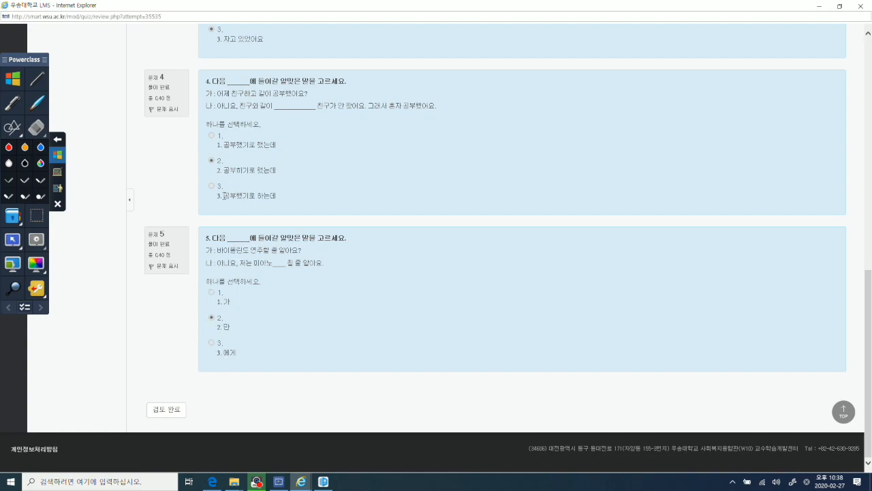
pyautogui.click(170, 406)
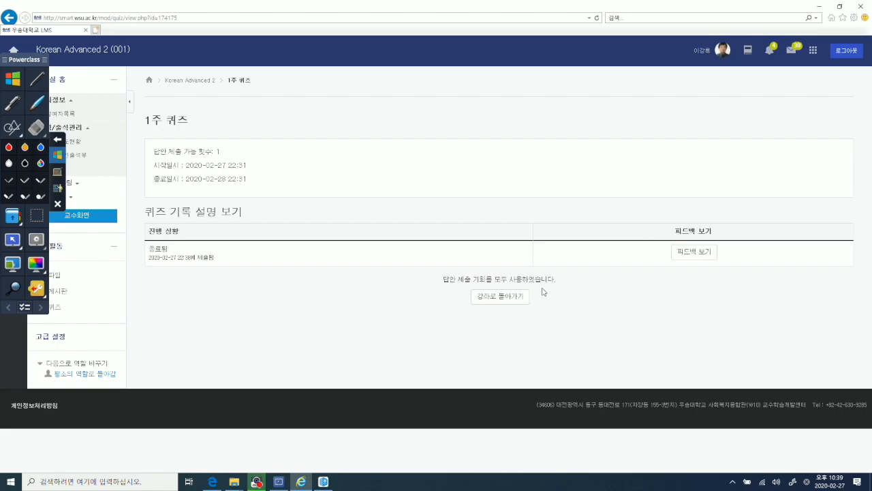
pyautogui.click(504, 298)
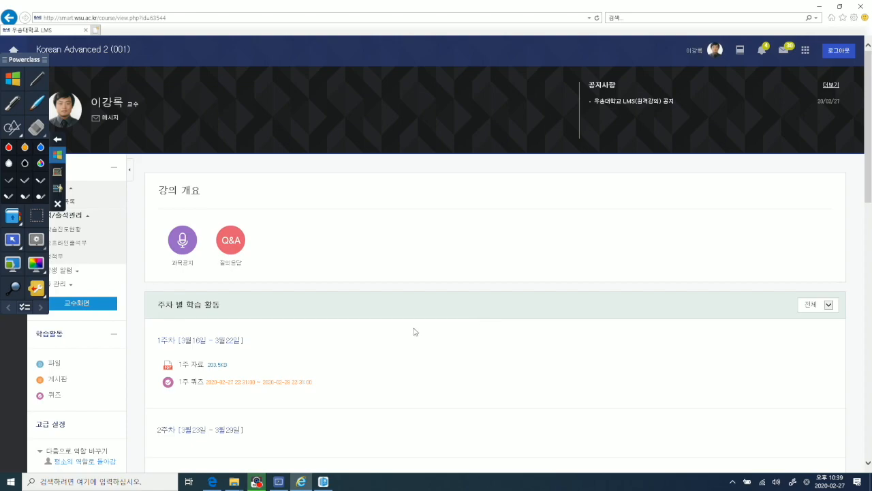
# Reopen "1주 퀴즈" in week 1 to check its attempt status, and go back to the course page
pyautogui.scroll(-3, 414, 331)
pyautogui.click(194, 189)
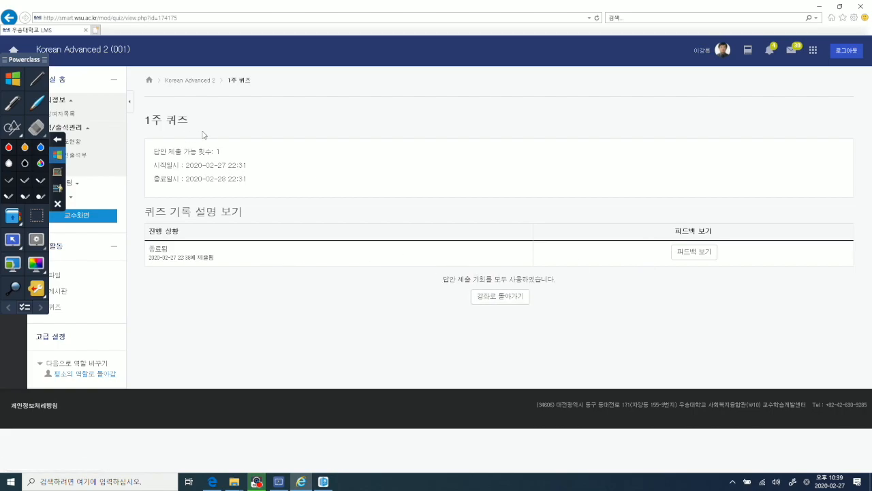
pyautogui.click(14, 20)
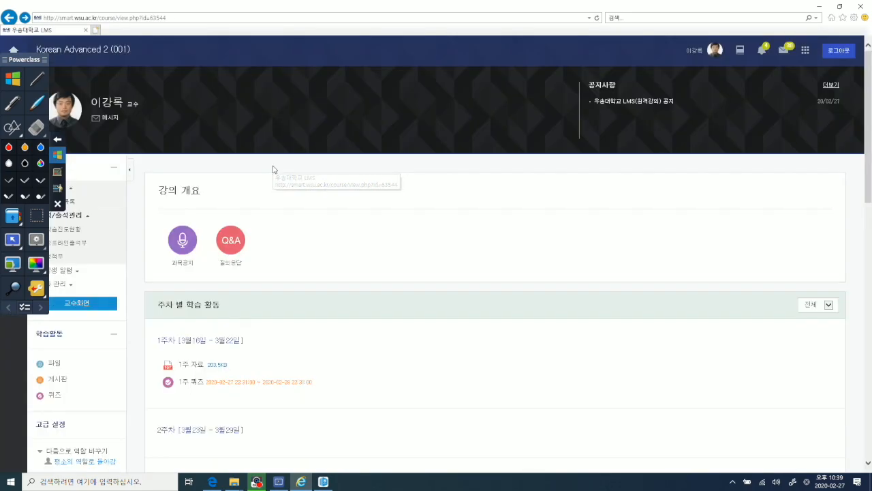
# Switch the course back to the professor view (교수화면) and move the Powerclass toolbar clear of the course menu
pyautogui.scroll(3, 225, 207)
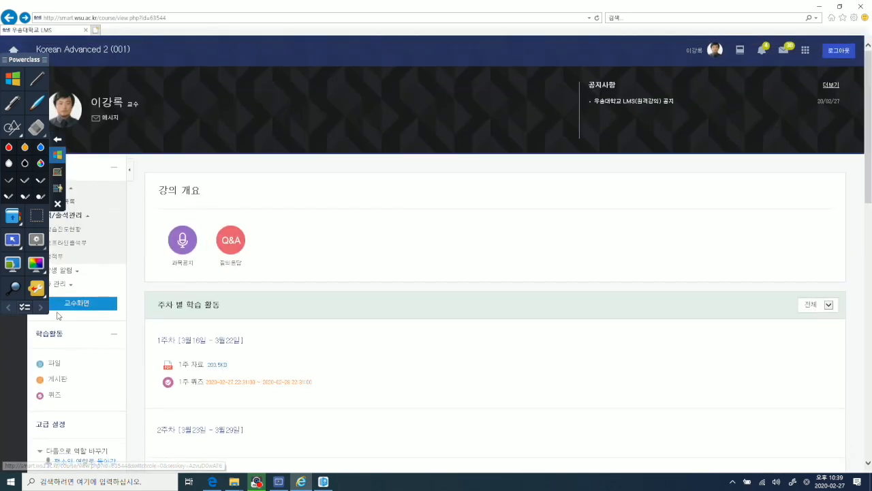
pyautogui.click(78, 304)
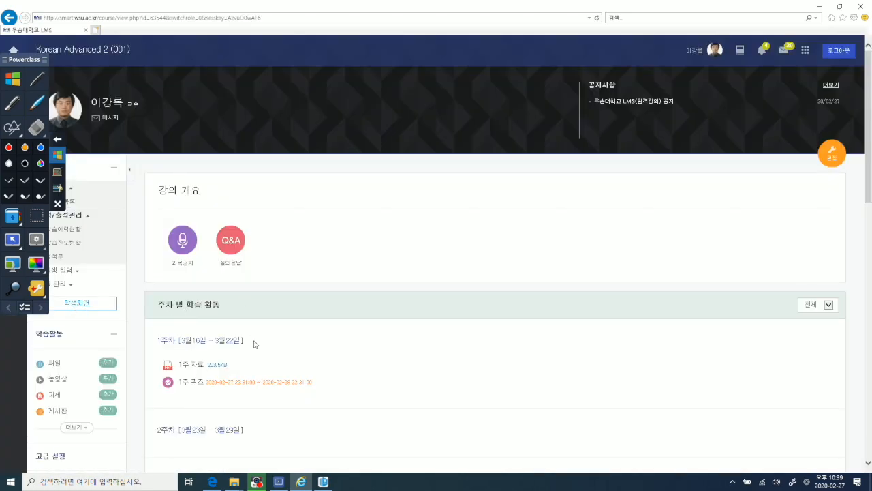
pyautogui.scroll(-2, 253, 341)
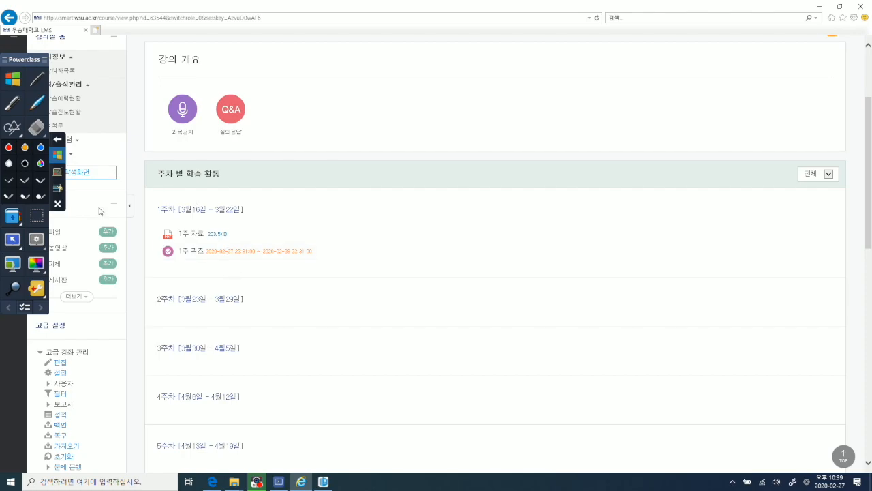
pyautogui.moveTo(36, 60); pyautogui.dragTo(2, 266)
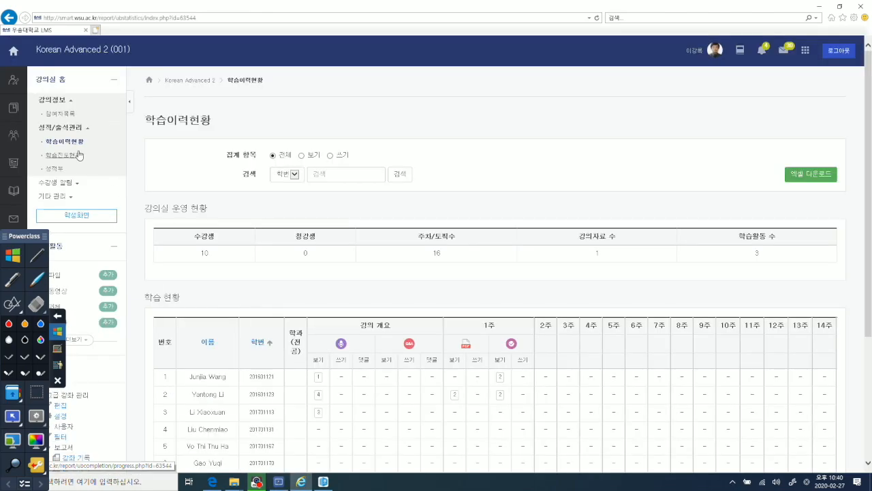
# Examine the learning history table (학습이력현황) across all weeks, checking the students' view counts for the week 1 file and quiz
pyautogui.scroll(-2, 286, 245)
pyautogui.scroll(-1, 286, 245)
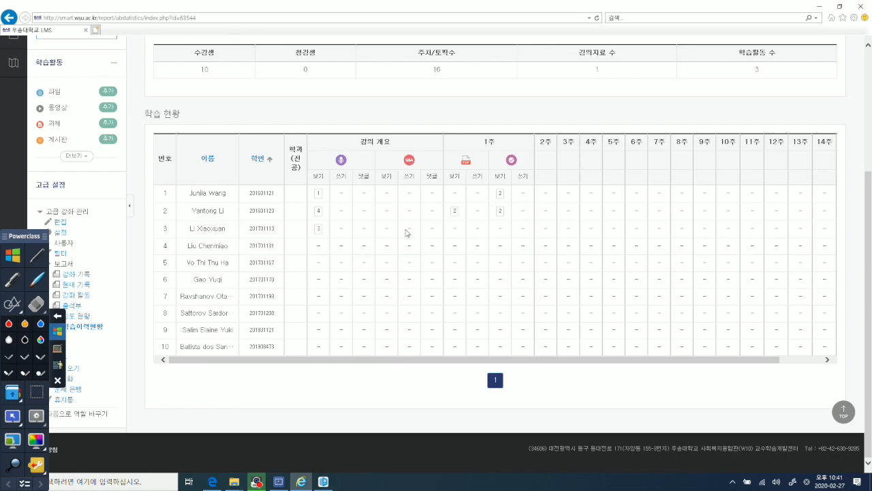
pyautogui.moveTo(600, 360); pyautogui.dragTo(732, 363)
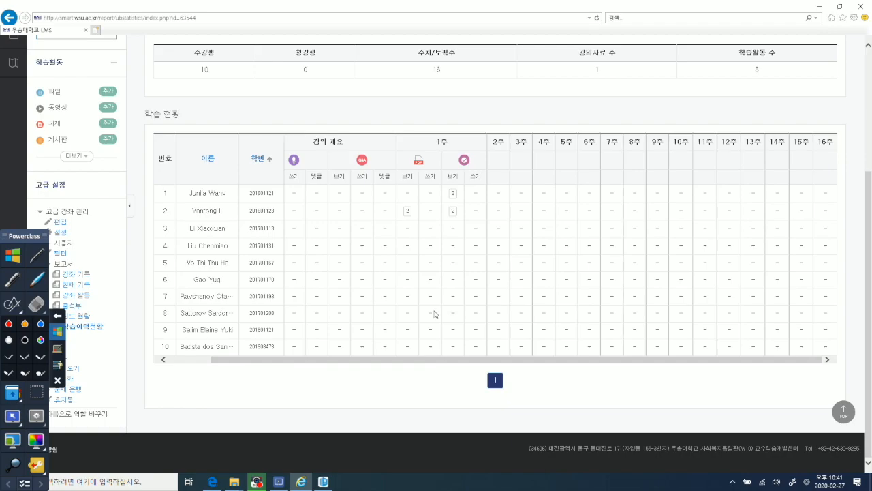
pyautogui.scroll(1, 403, 272)
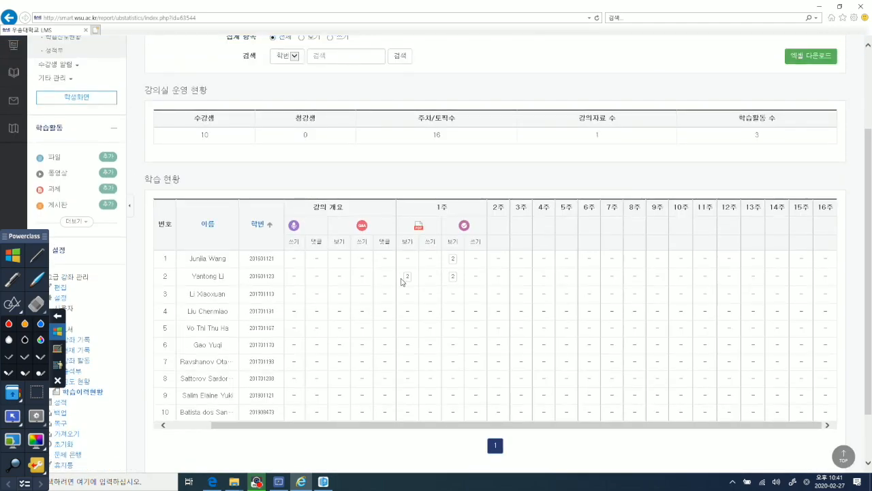
pyautogui.scroll(-1, 321, 265)
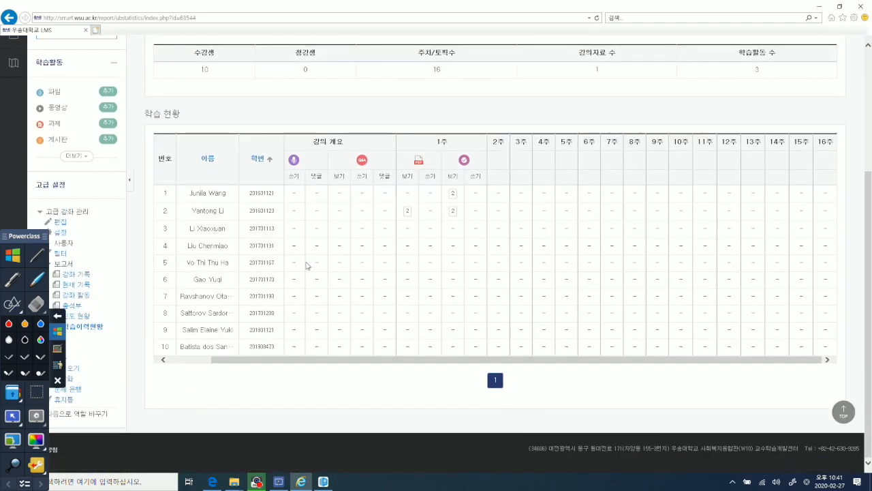
pyautogui.click(407, 213)
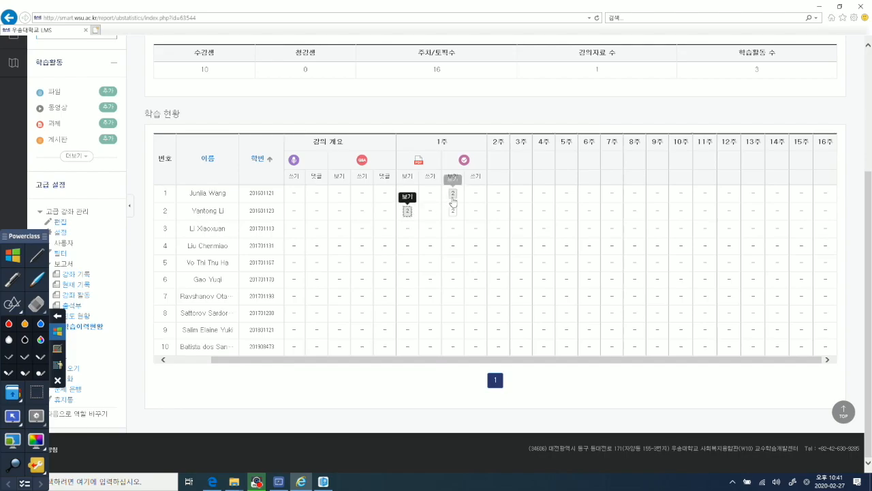
pyautogui.click(453, 212)
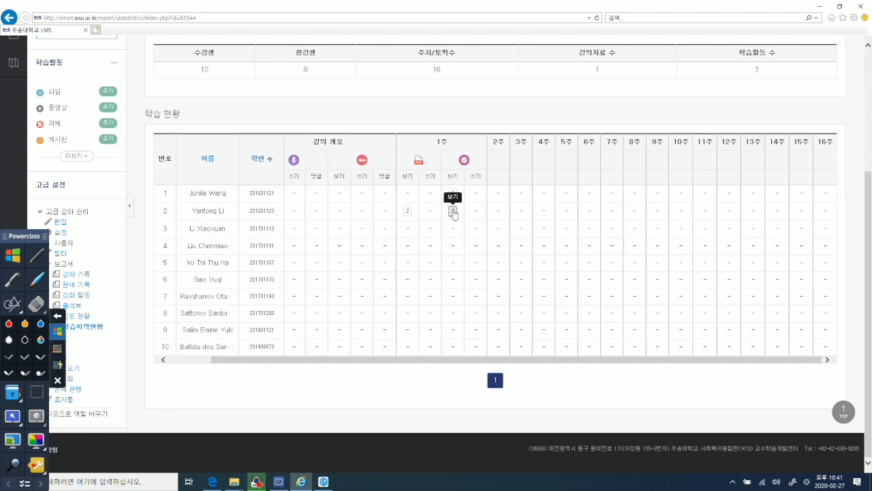